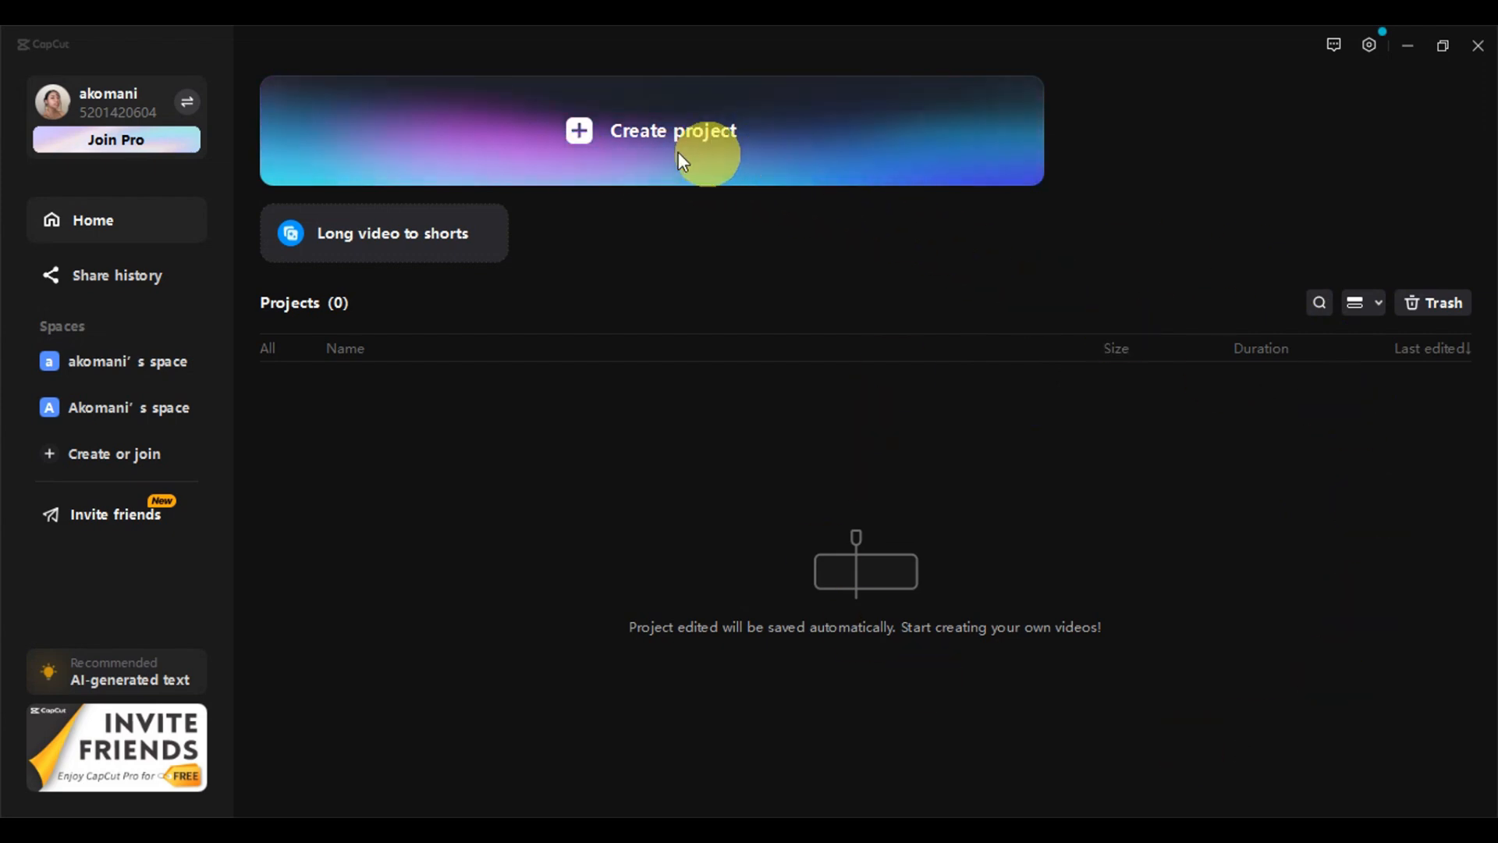
Step: Create a new project and import the japan-street-daytime image from the Downloads folder
{"action": "left_click", "coordinate": [674, 122]}
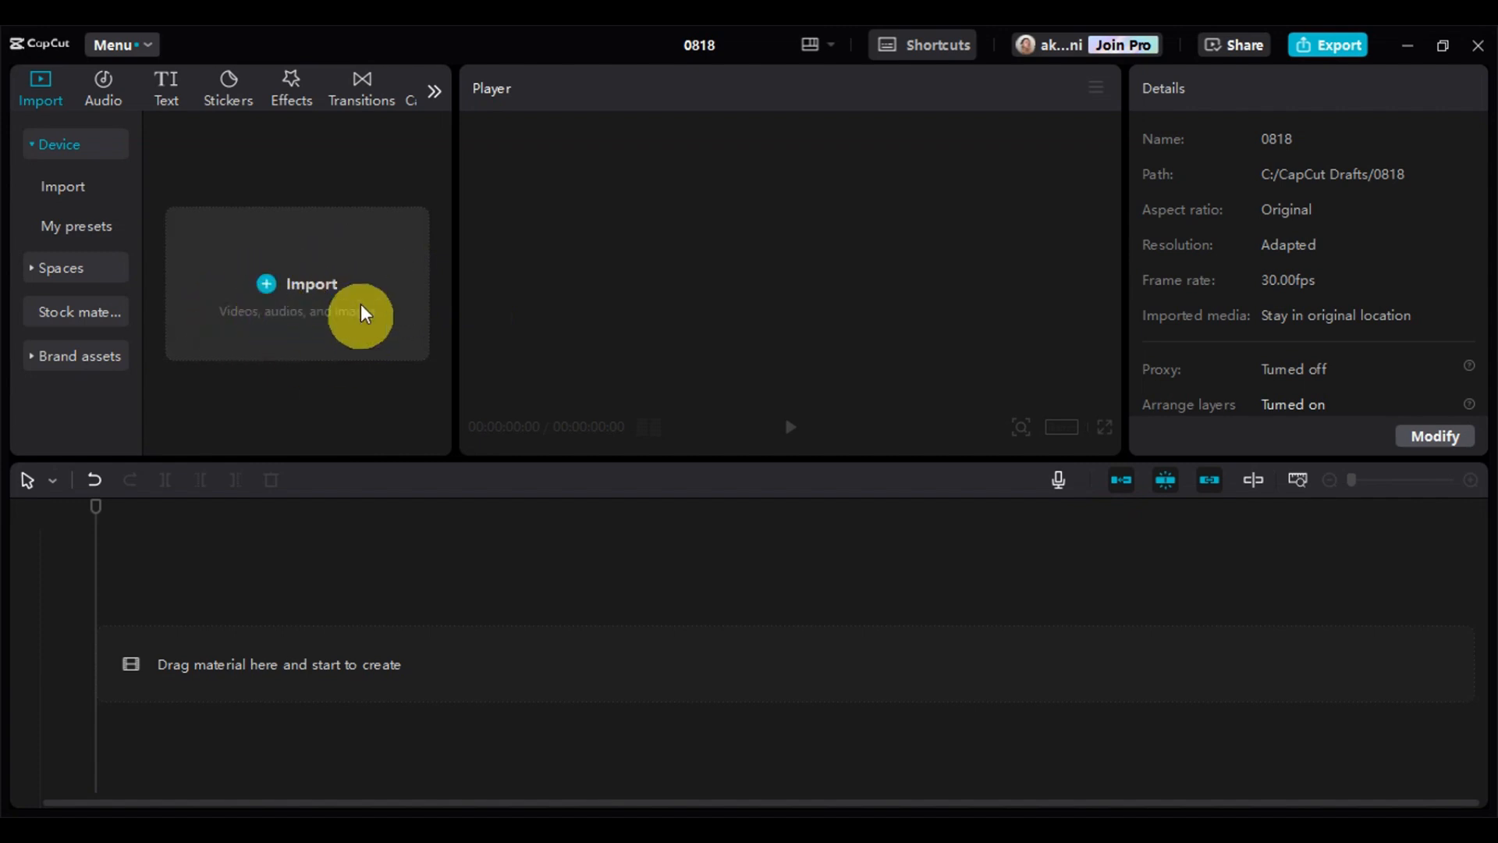
{"action": "left_click", "coordinate": [288, 285]}
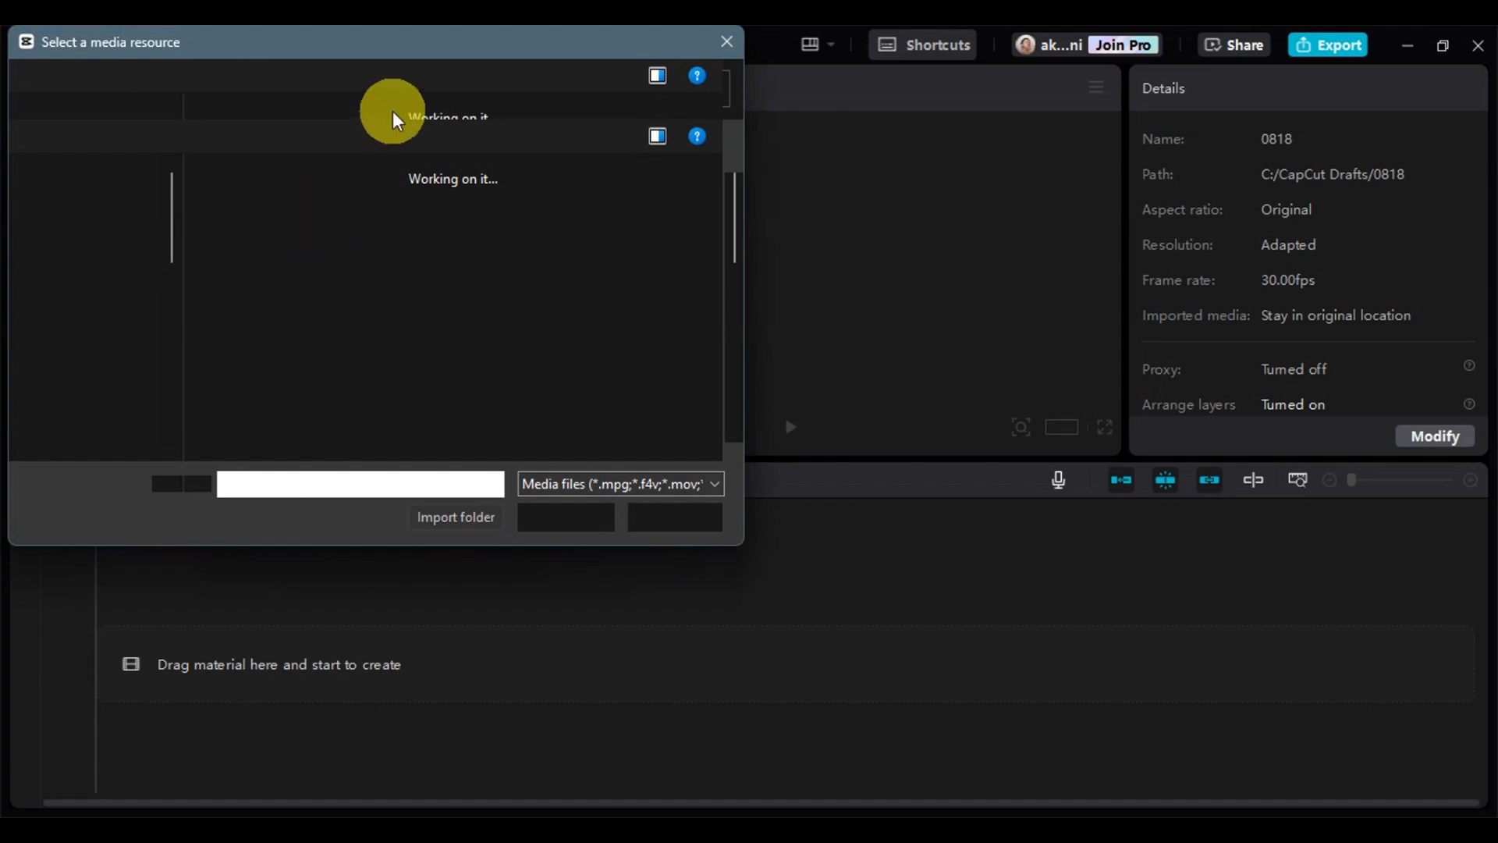
{"action": "left_click", "coordinate": [387, 68]}
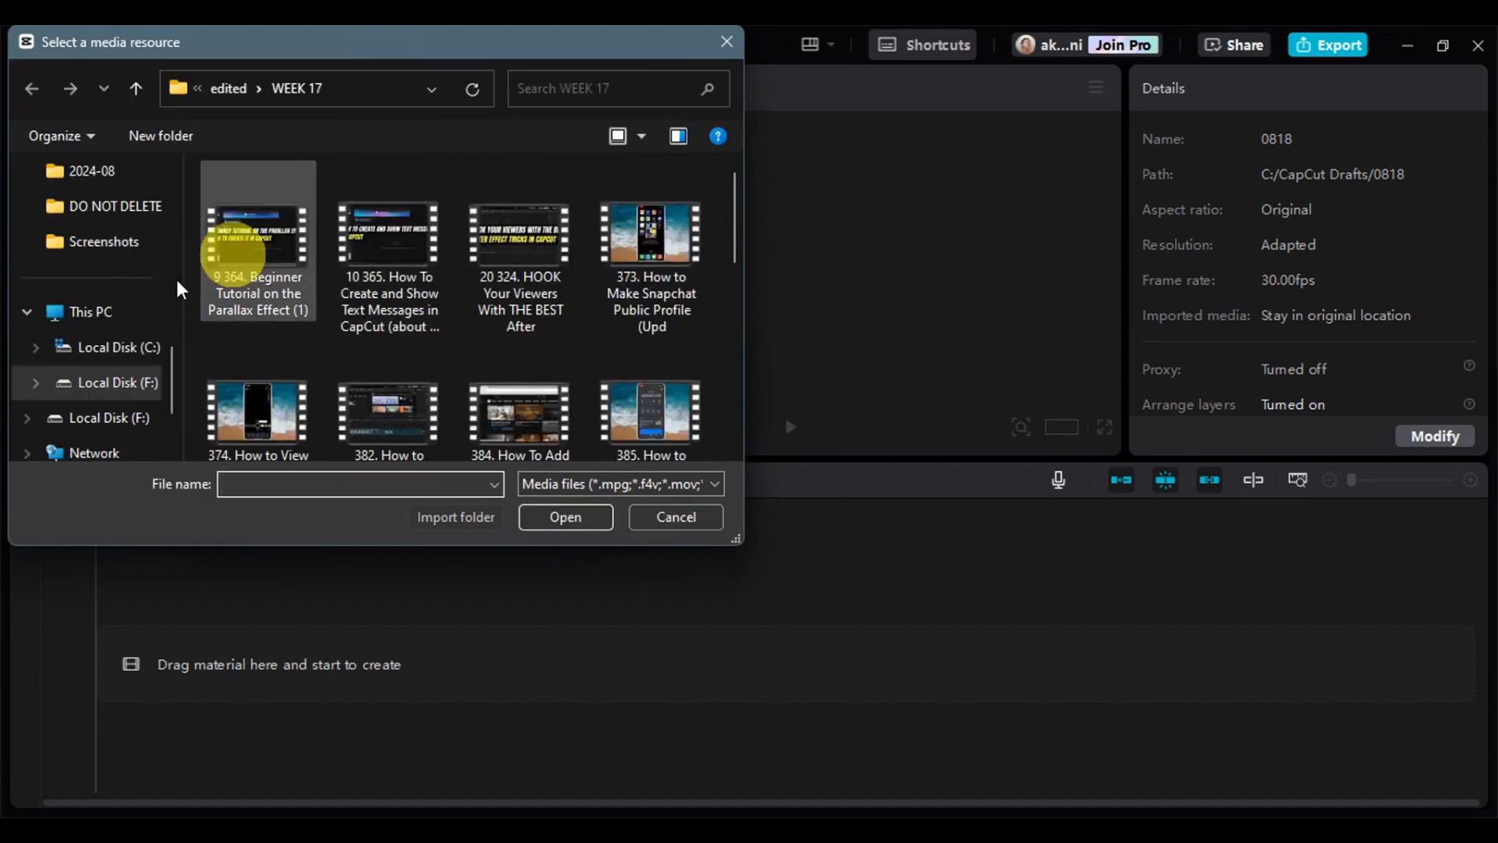
{"action": "scroll", "coordinate": [78, 311], "scroll_direction": "down", "scroll_amount": 1}
{"action": "scroll", "coordinate": [91, 355], "scroll_direction": "up", "scroll_amount": 4}
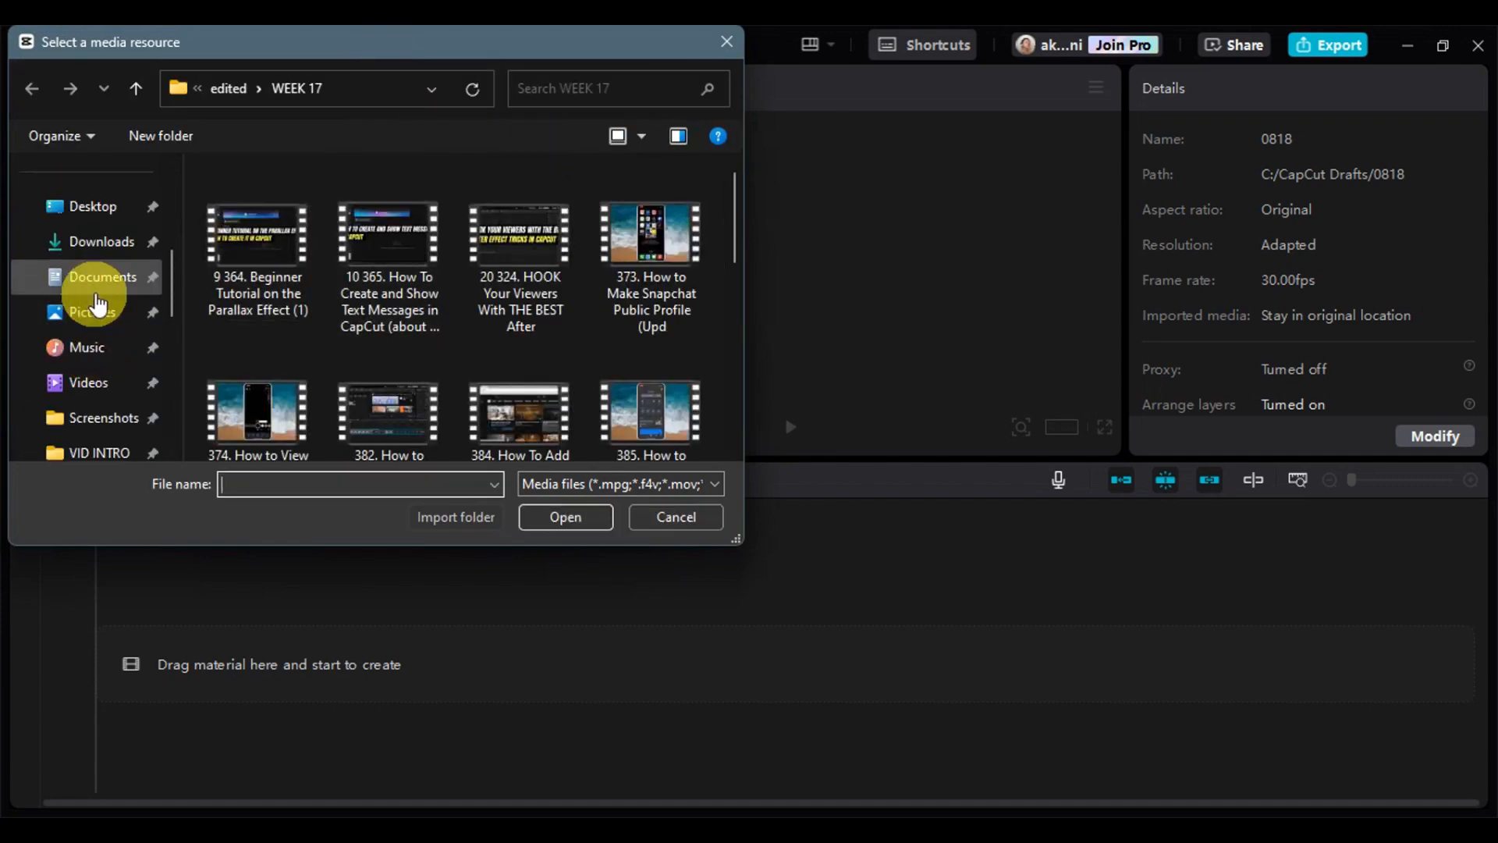
{"action": "left_click", "coordinate": [98, 242]}
{"action": "left_click", "coordinate": [400, 196]}
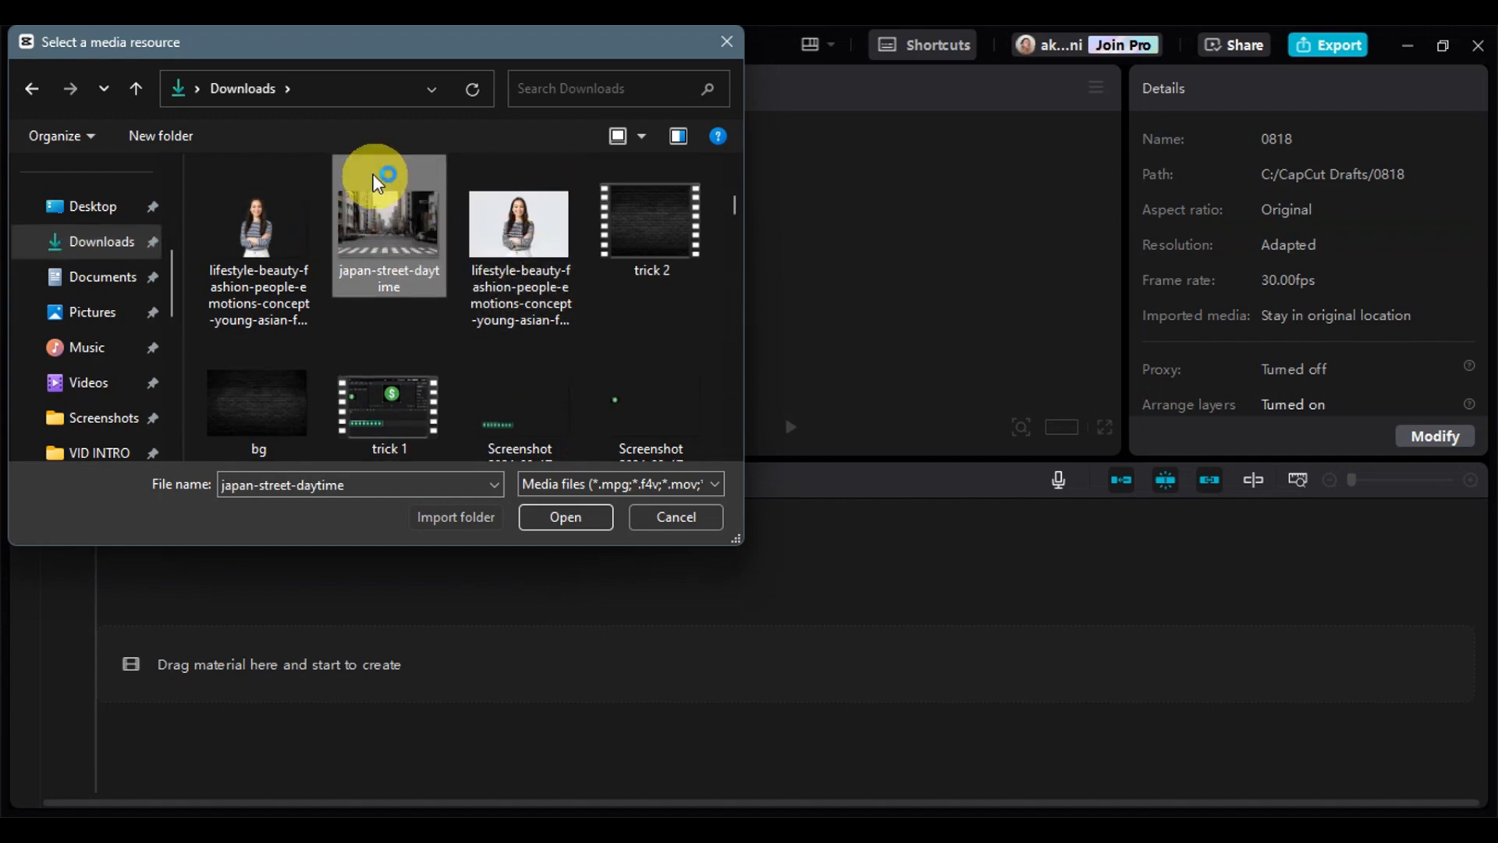
{"action": "left_click", "coordinate": [569, 517]}
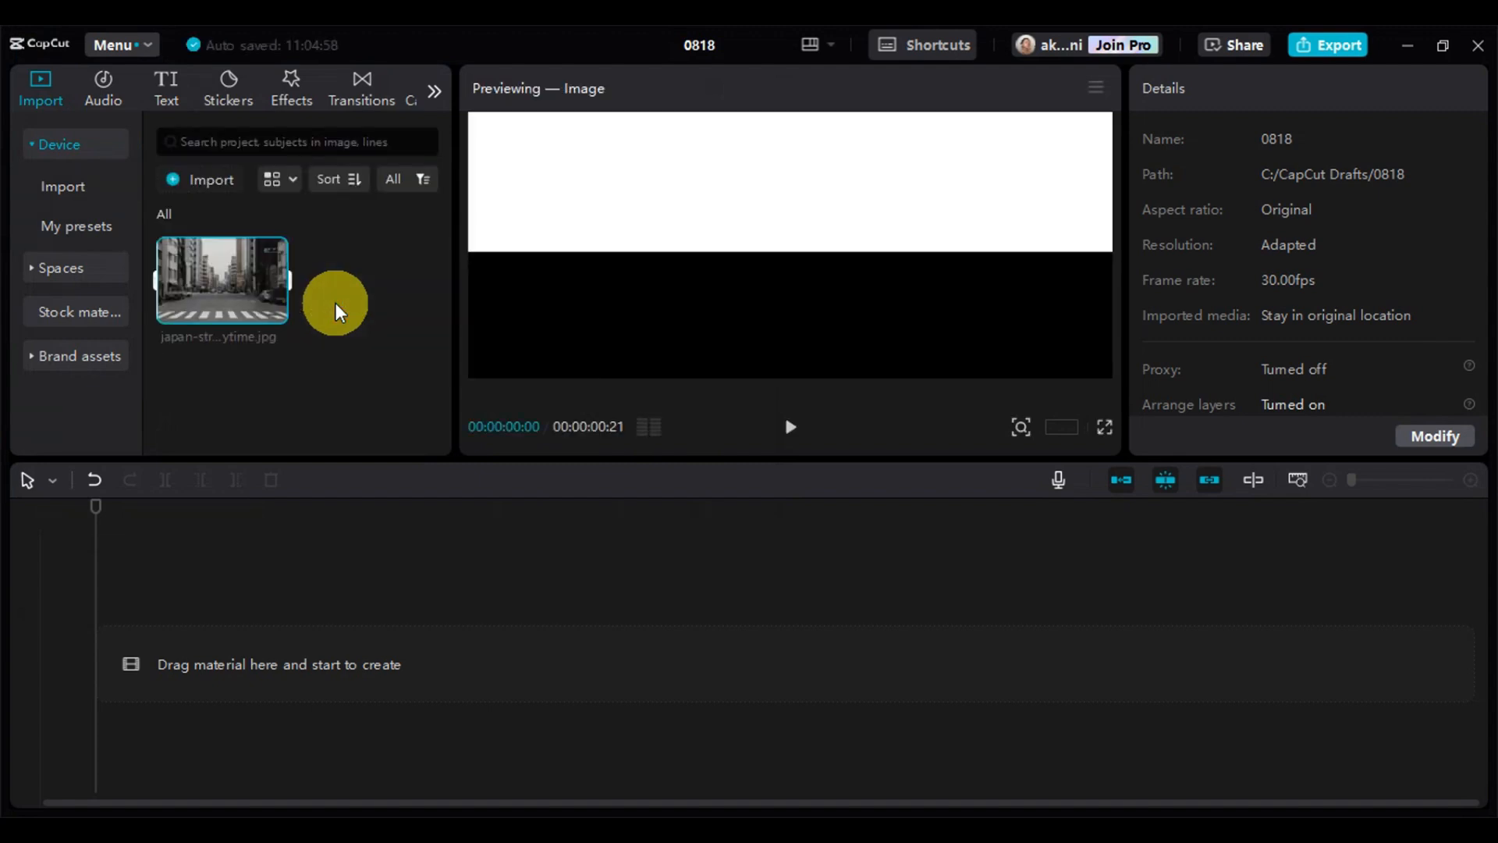
Step: Browse the trending stock materials and return to the imported media from the device
{"action": "left_click", "coordinate": [57, 312]}
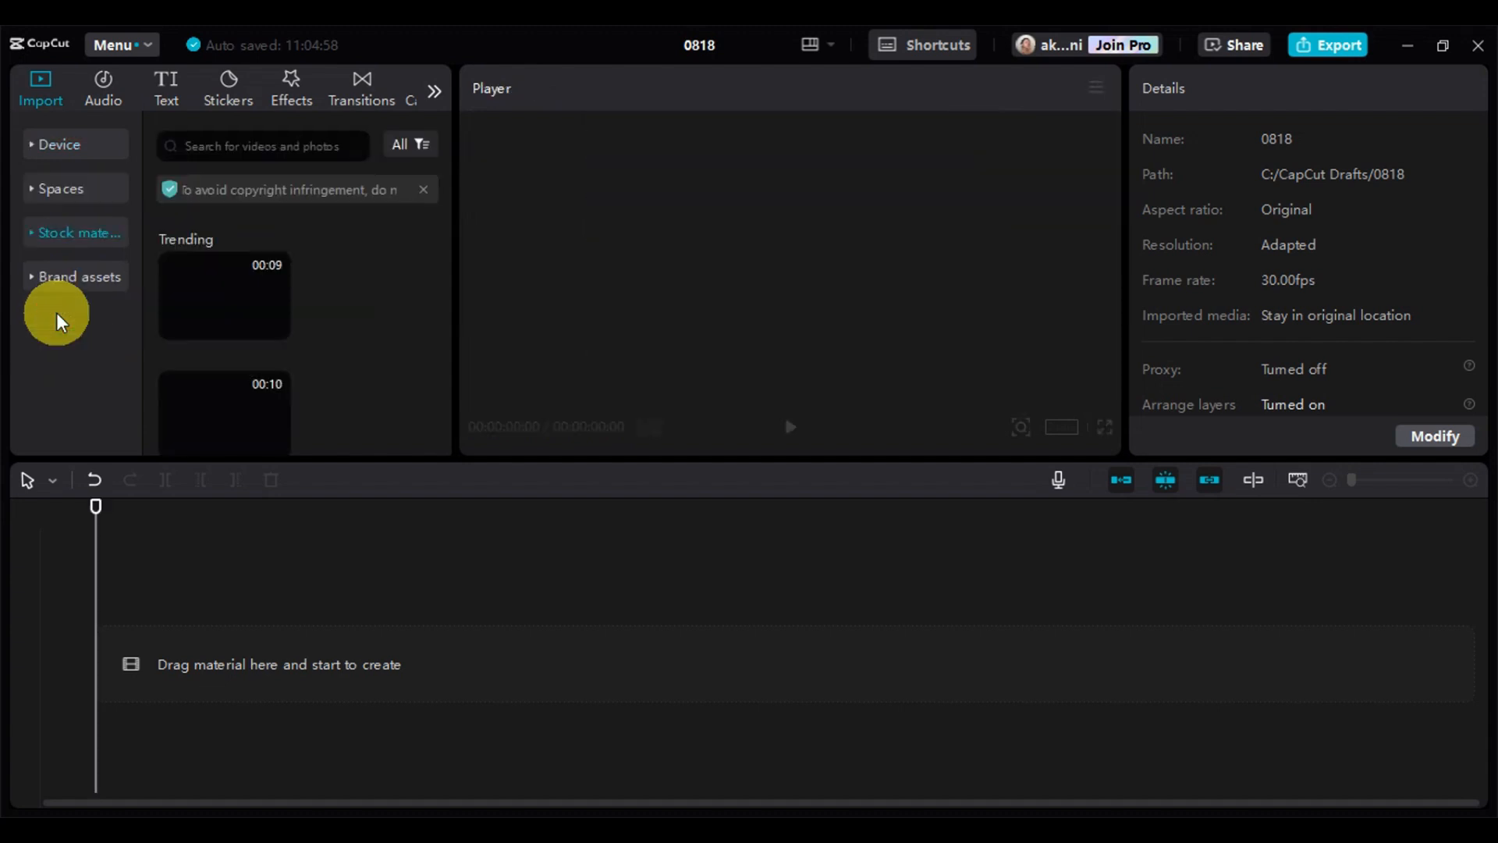
{"action": "scroll", "coordinate": [376, 387], "scroll_direction": "down", "scroll_amount": 10}
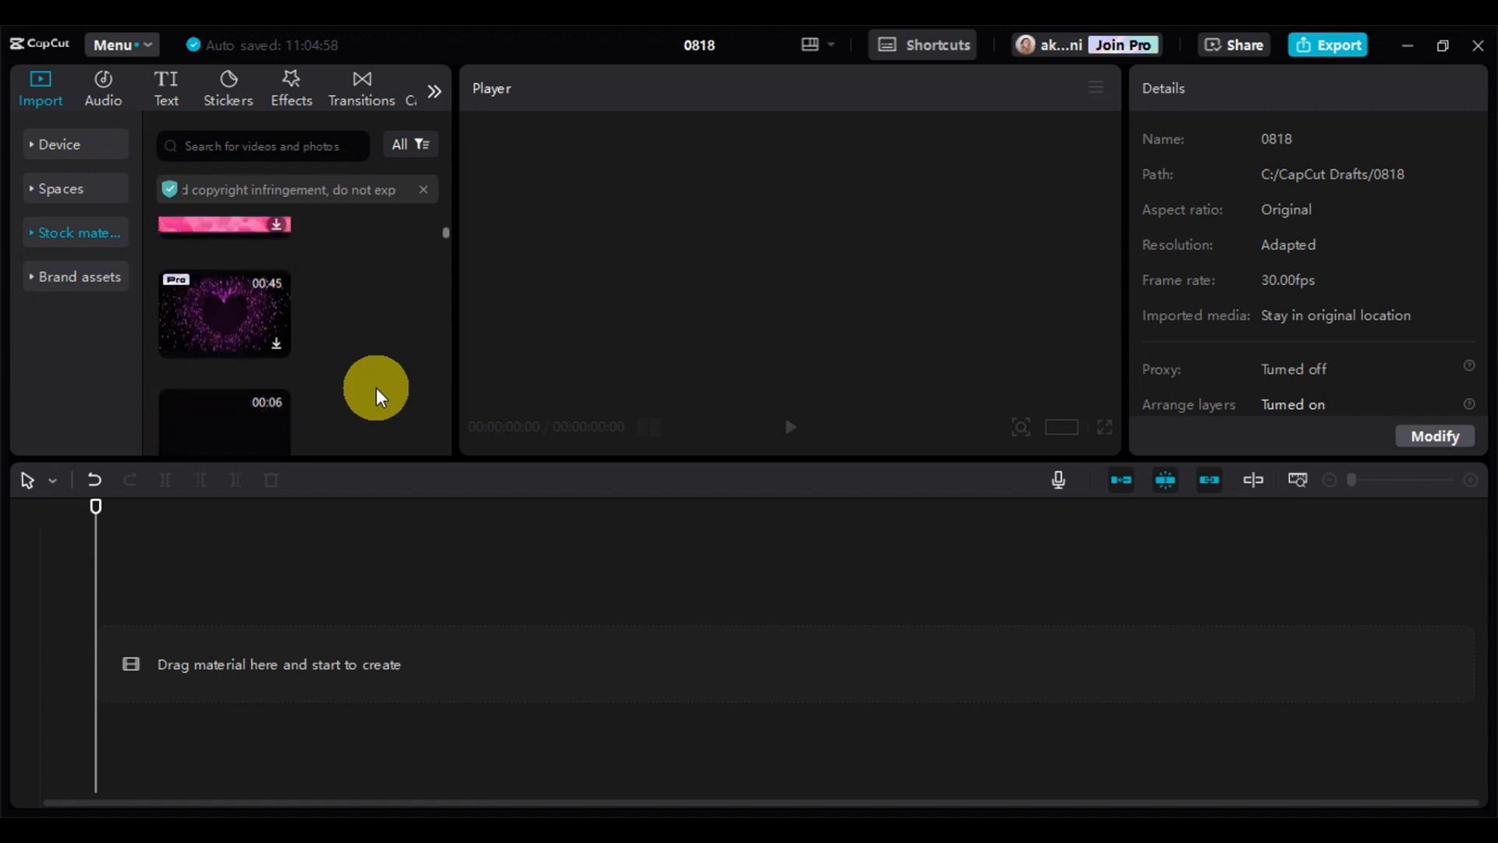
{"action": "scroll", "coordinate": [376, 387], "scroll_direction": "down", "scroll_amount": 10}
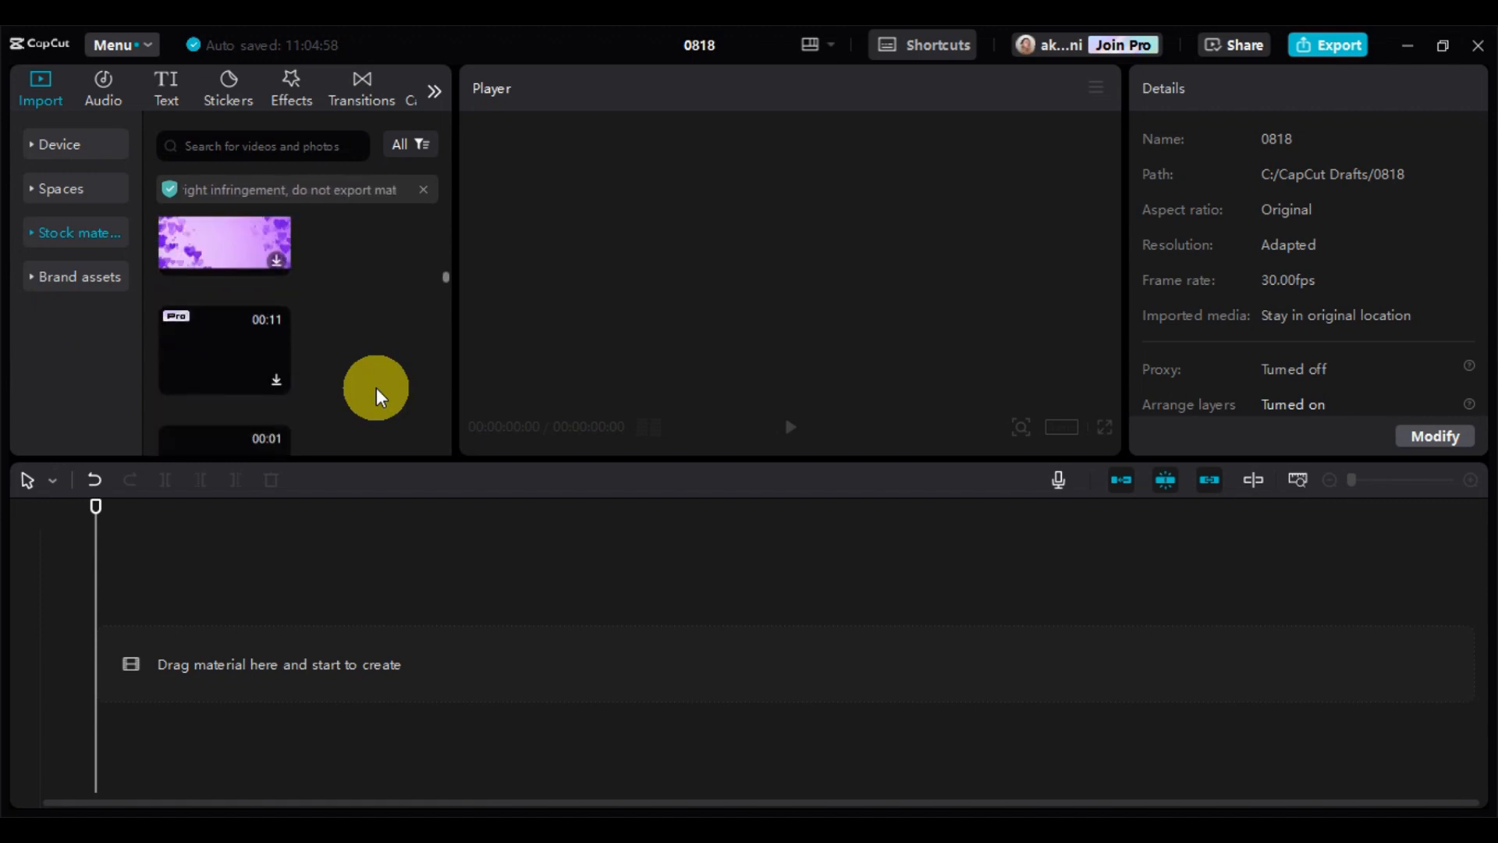
{"action": "left_click", "coordinate": [35, 142]}
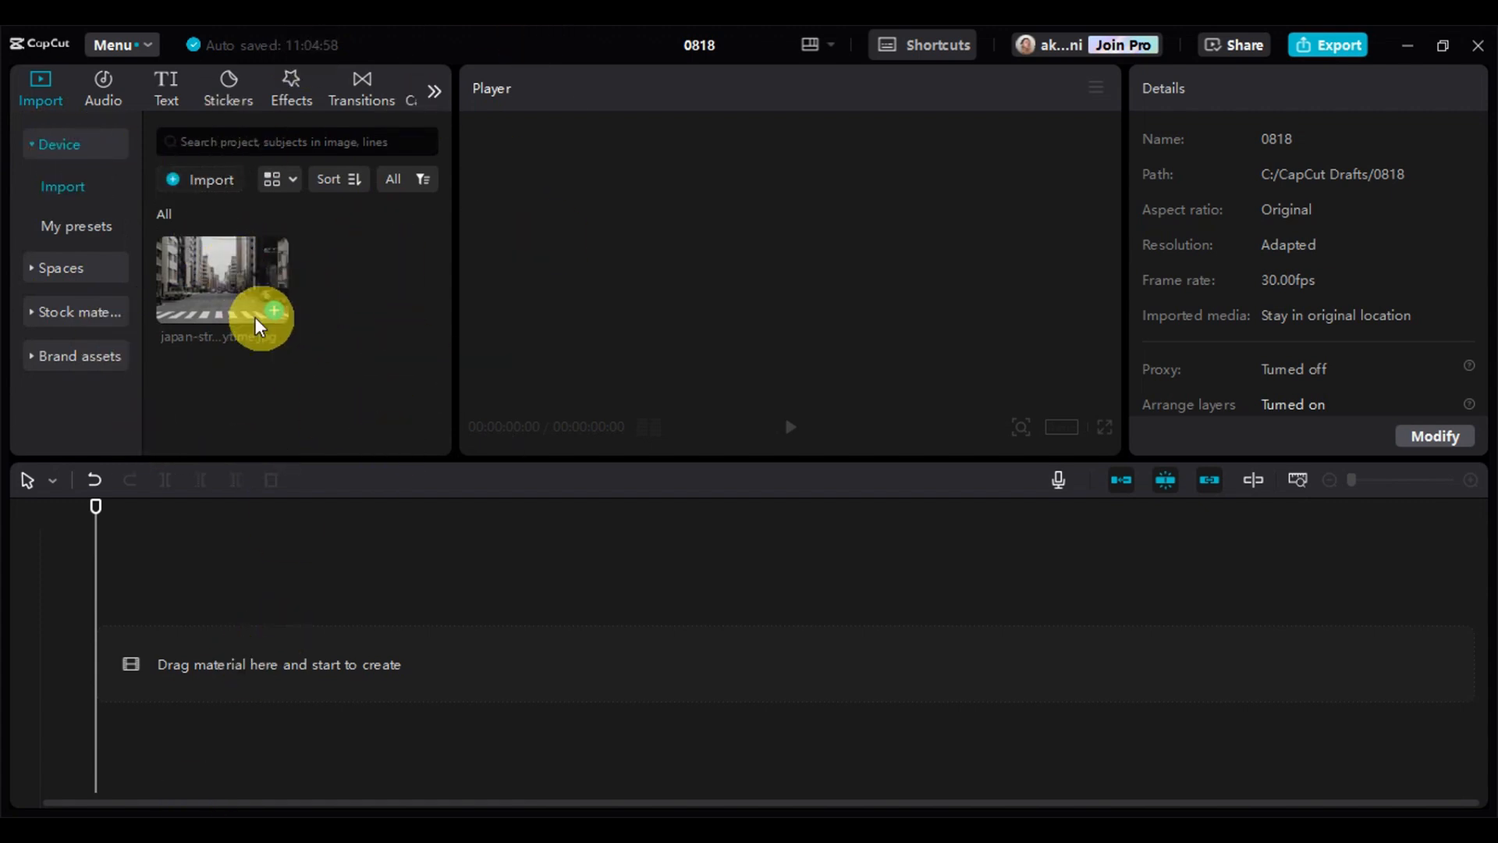
Step: Place the japan-street-daytime image on the timeline, select the clip and move the playhead to its start
{"action": "left_click_drag", "start_coordinate": [240, 306], "coordinate": [221, 649]}
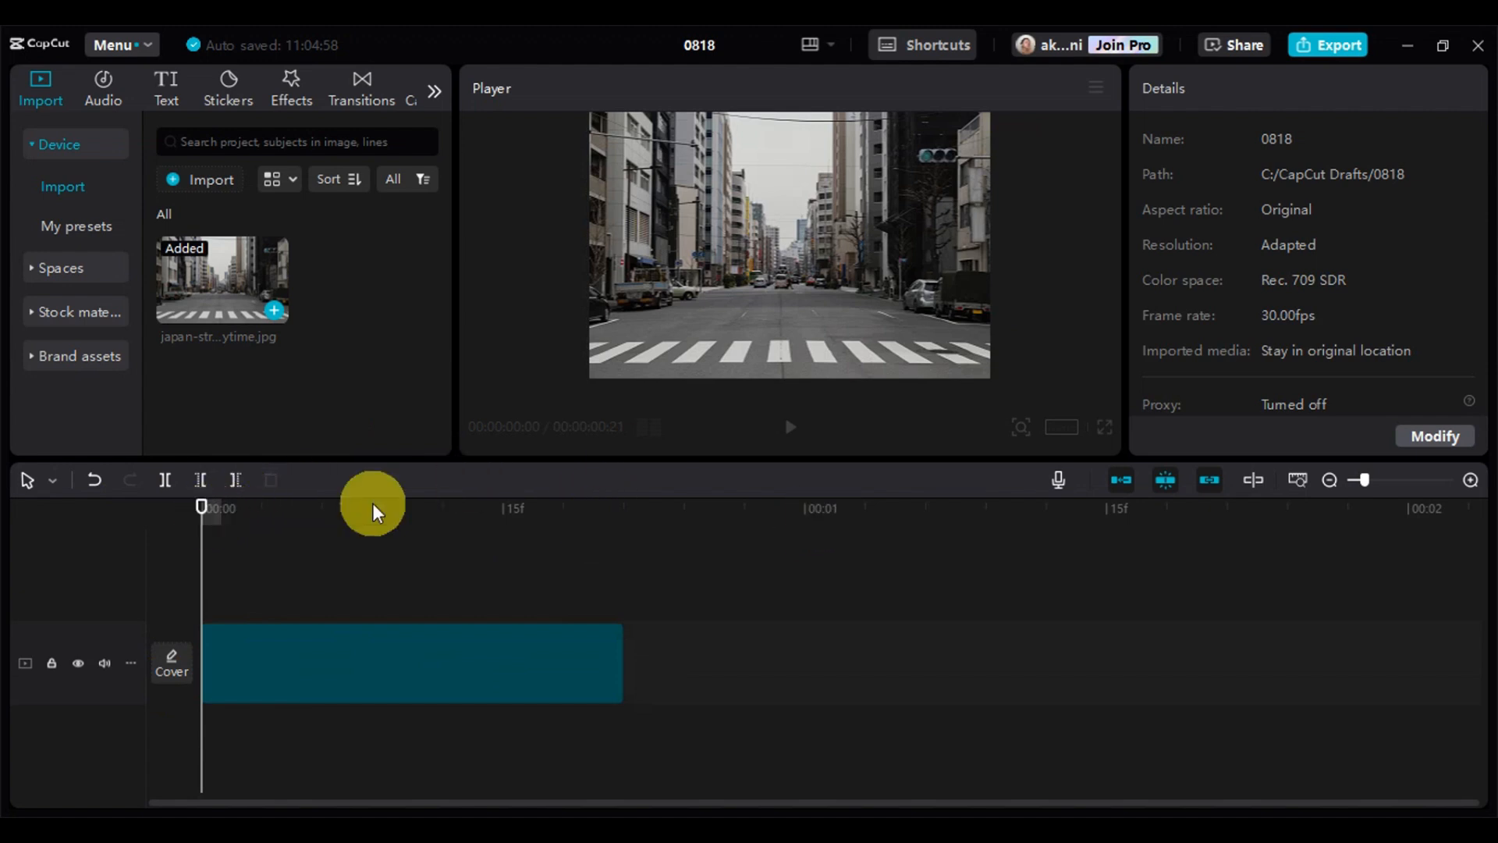
{"action": "left_click", "coordinate": [231, 650]}
{"action": "left_click", "coordinate": [292, 515]}
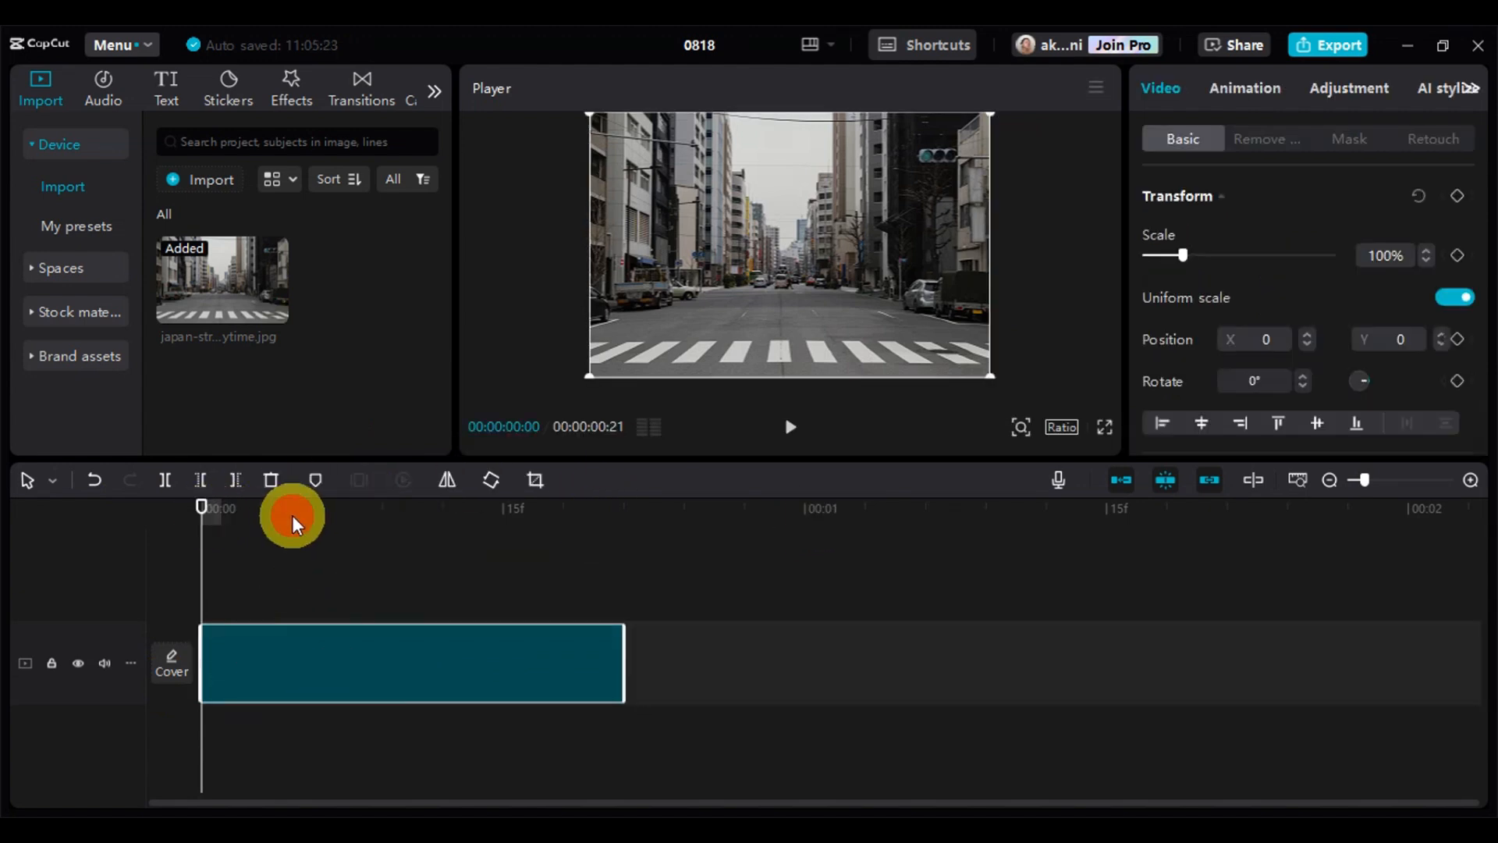
{"action": "left_click_drag", "start_coordinate": [282, 509], "coordinate": [190, 522]}
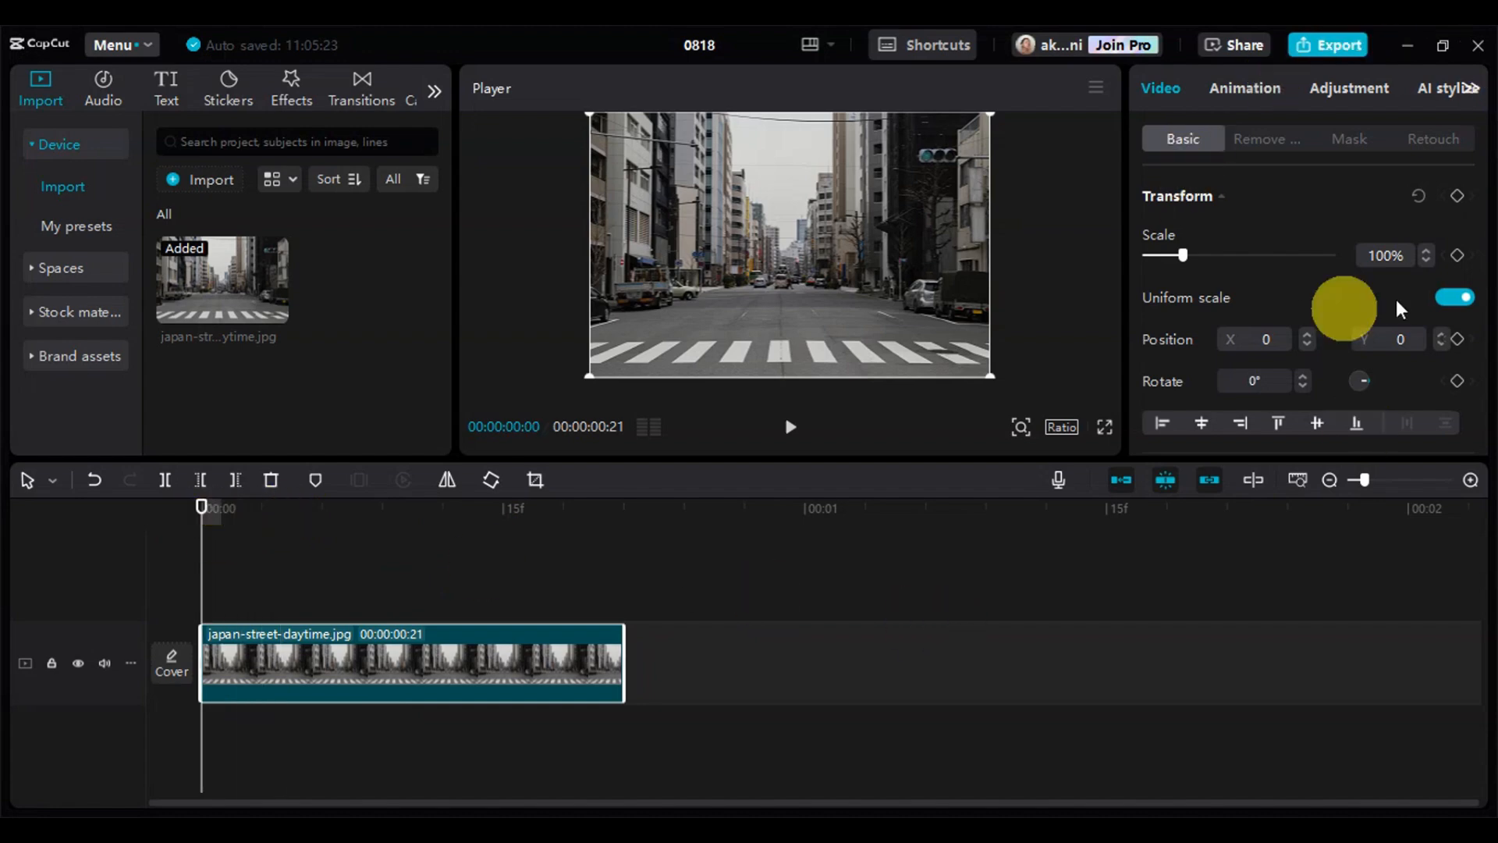
Step: Set the street clip's scale to 99% and look through its remaining basic video settings
{"action": "scroll", "coordinate": [1356, 227], "scroll_direction": "down", "scroll_amount": 3}
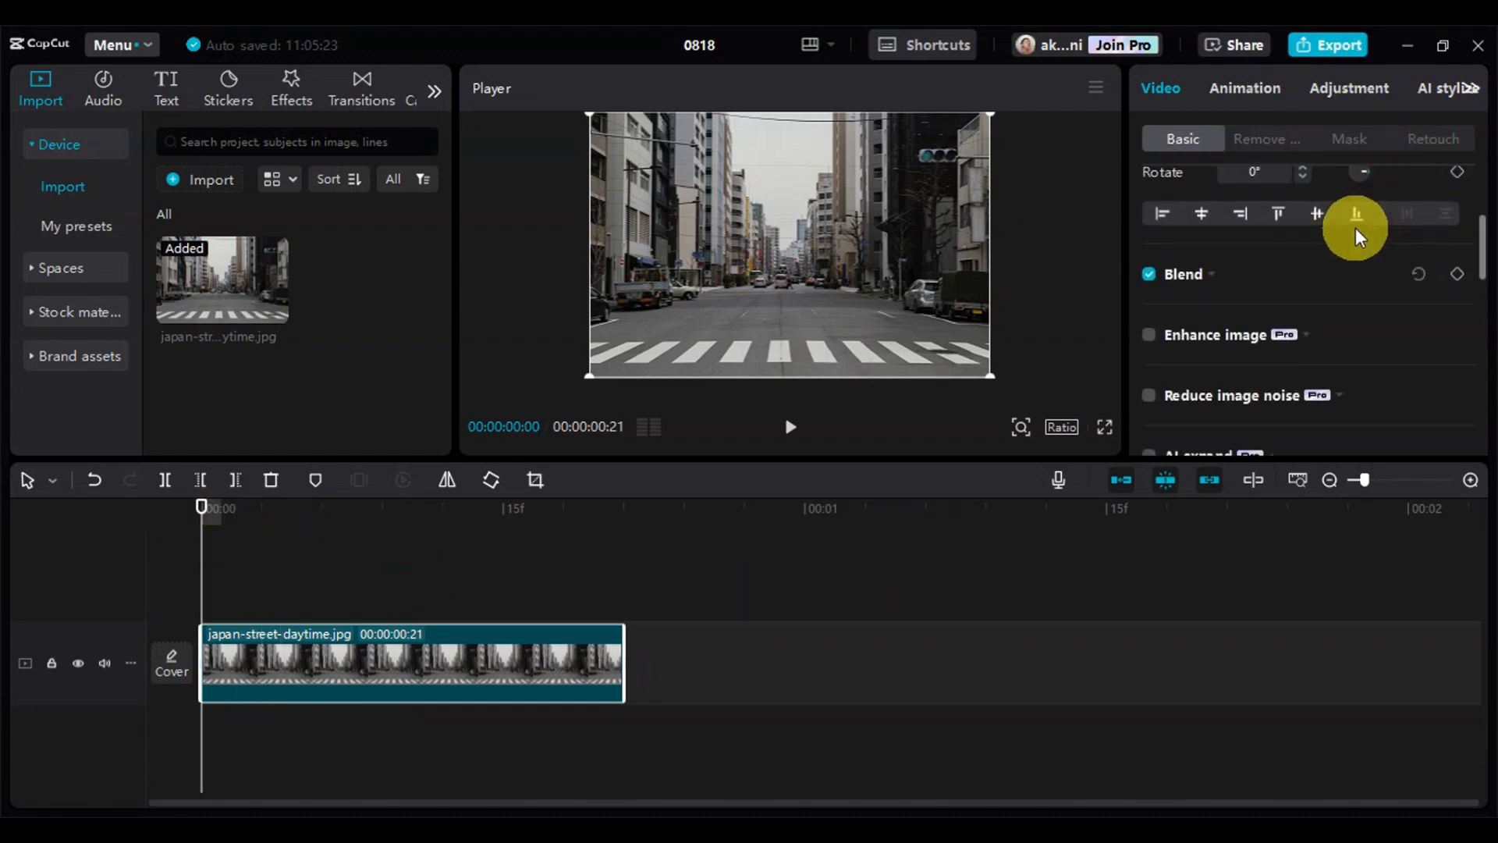
{"action": "scroll", "coordinate": [1355, 227], "scroll_direction": "up", "scroll_amount": 3}
{"action": "left_click_drag", "start_coordinate": [1249, 255], "coordinate": [1183, 260]}
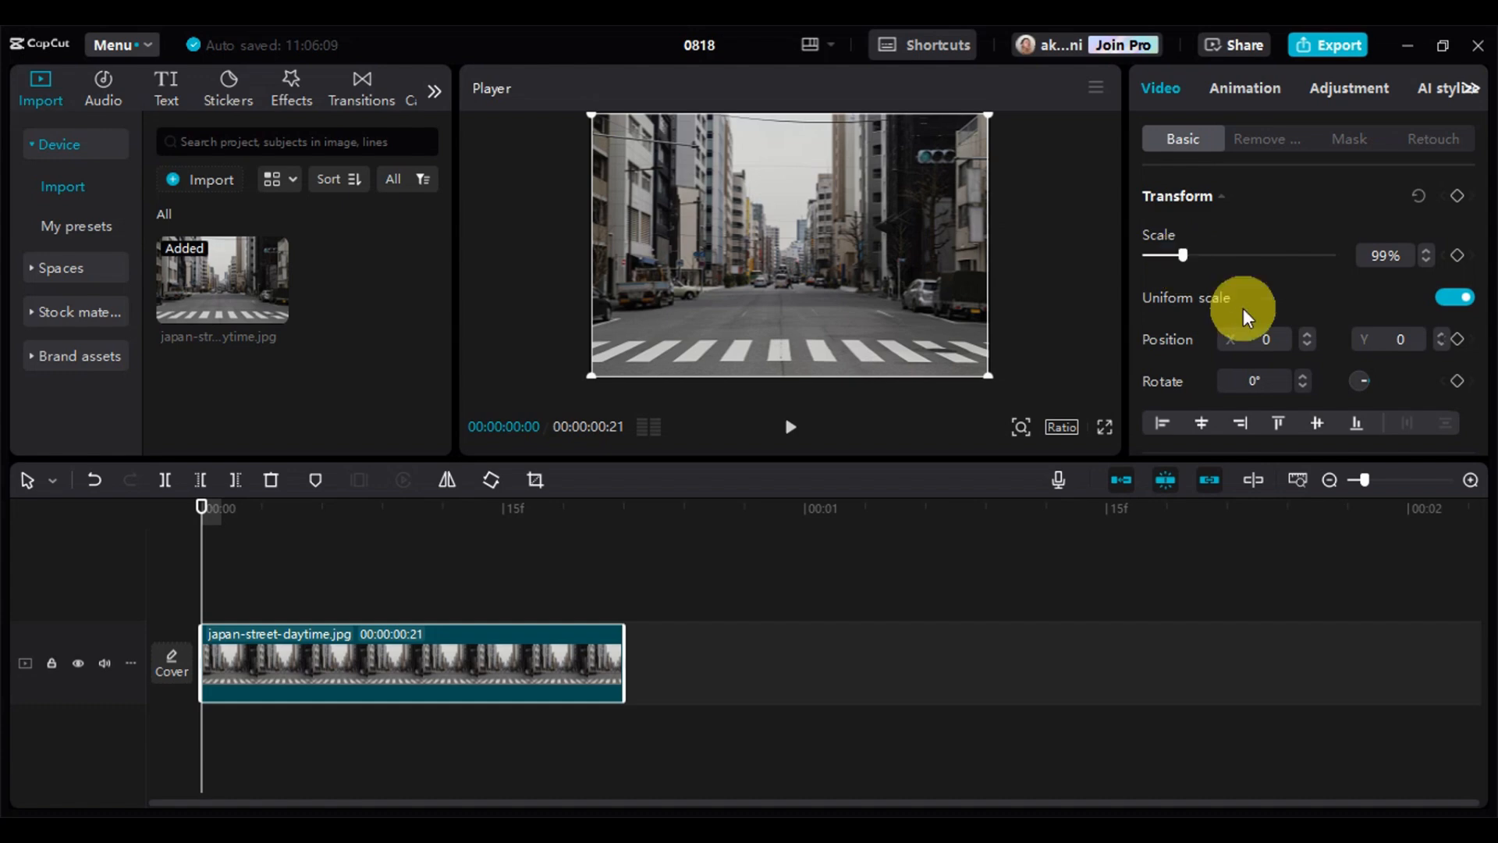
{"action": "scroll", "coordinate": [1243, 307], "scroll_direction": "down", "scroll_amount": 3}
{"action": "scroll", "coordinate": [1243, 307], "scroll_direction": "down", "scroll_amount": 2}
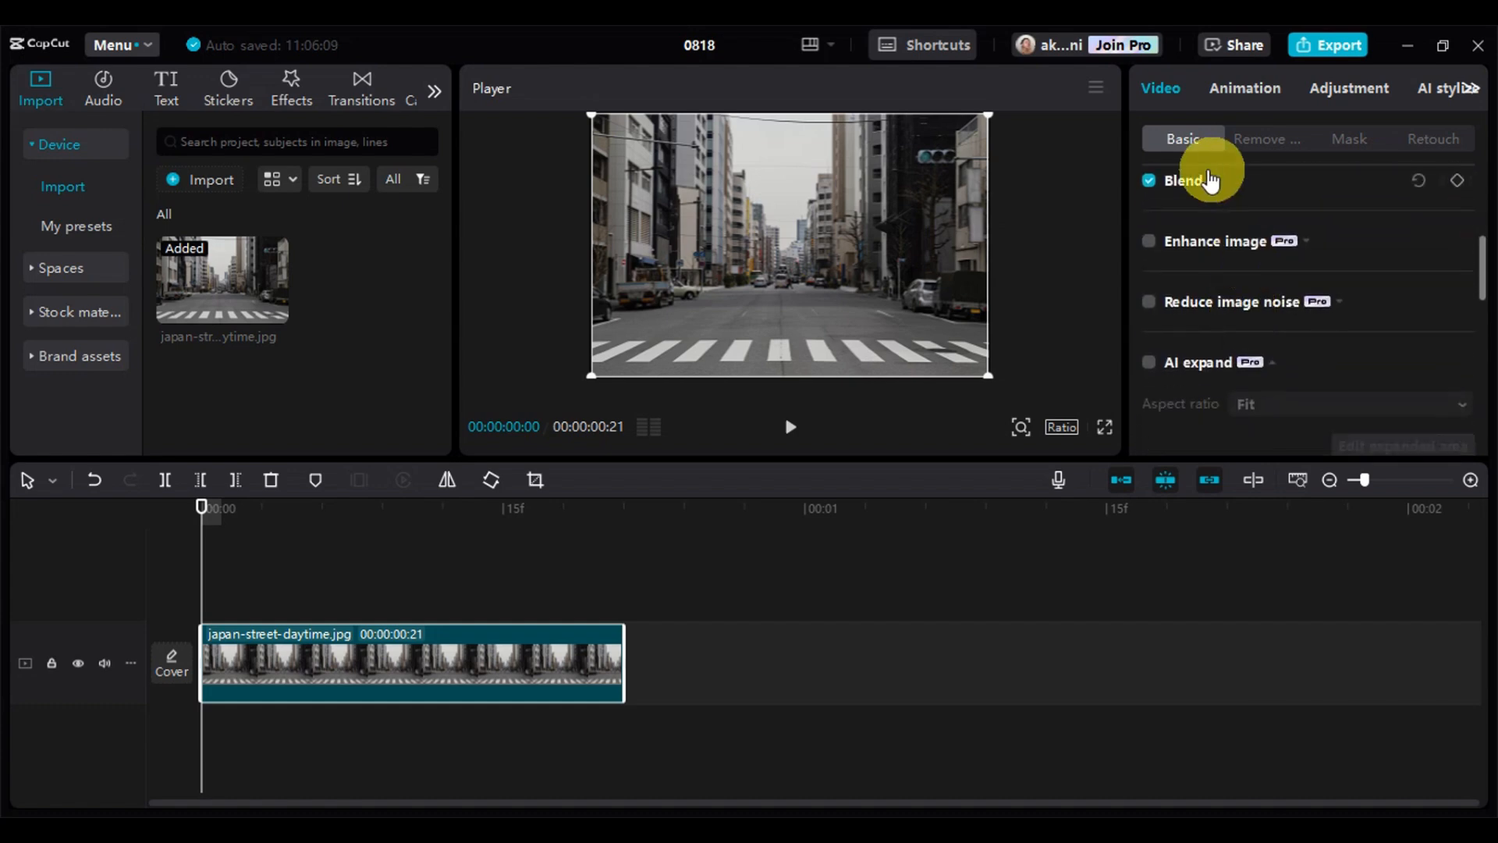
{"action": "scroll", "coordinate": [1211, 434], "scroll_direction": "down", "scroll_amount": 5}
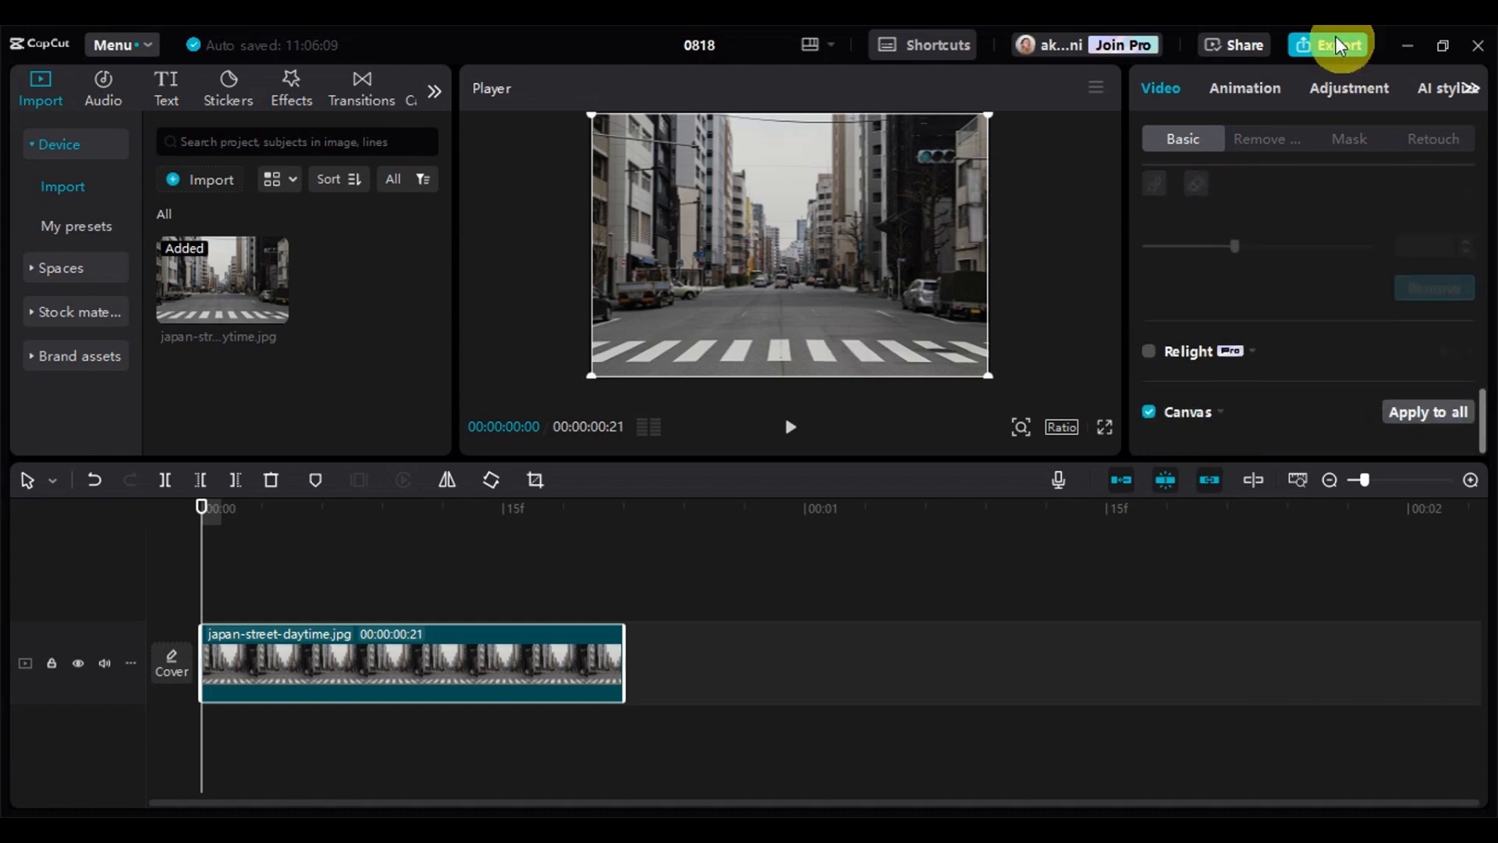
Step: Apply the Slide Right entrance animation to the street clip
{"action": "left_click", "coordinate": [1249, 87]}
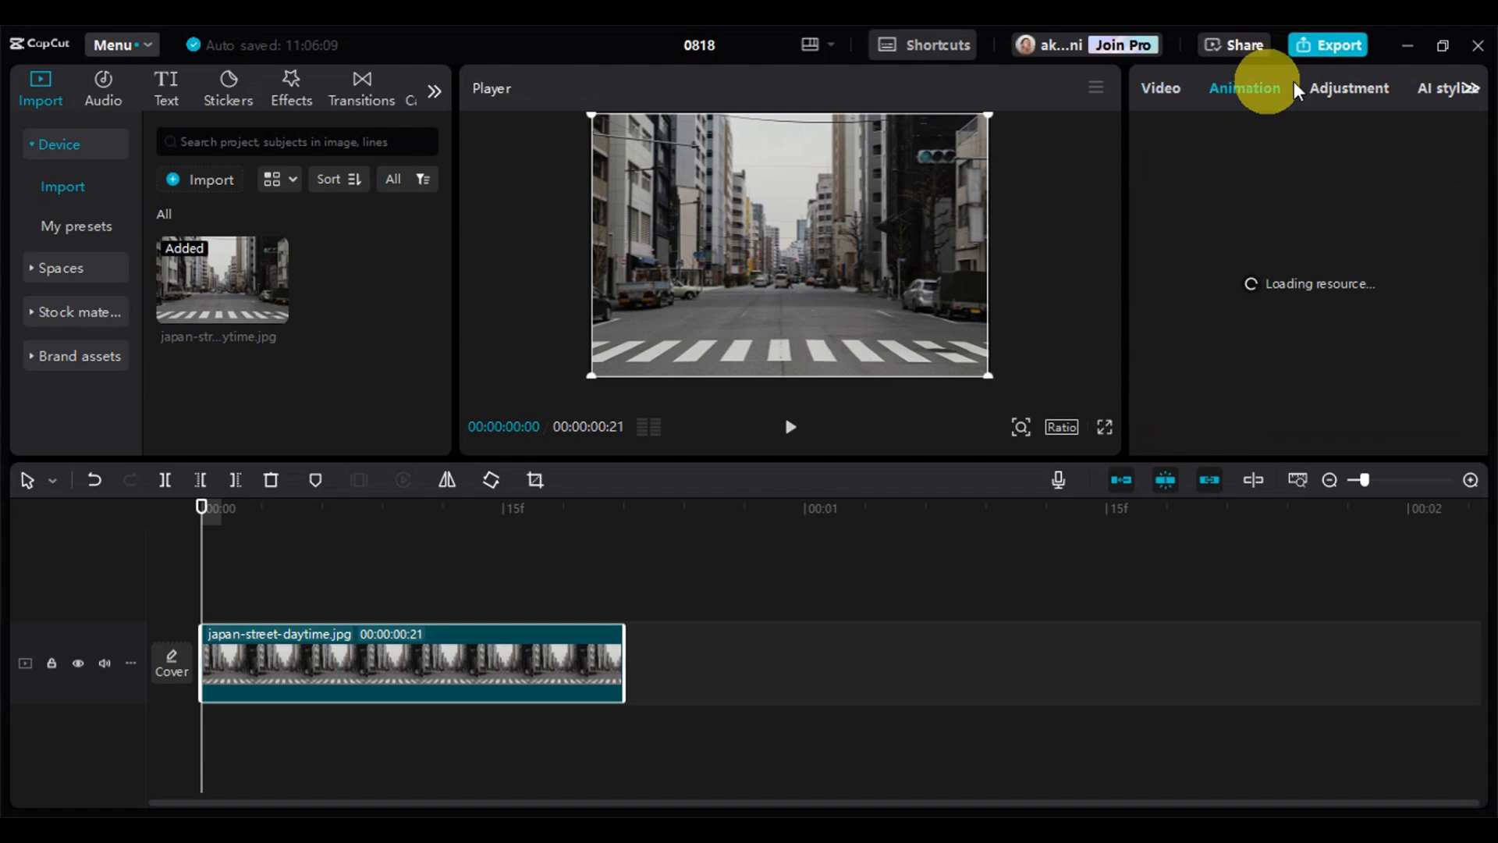
{"action": "scroll", "coordinate": [1349, 345], "scroll_direction": "down", "scroll_amount": 5}
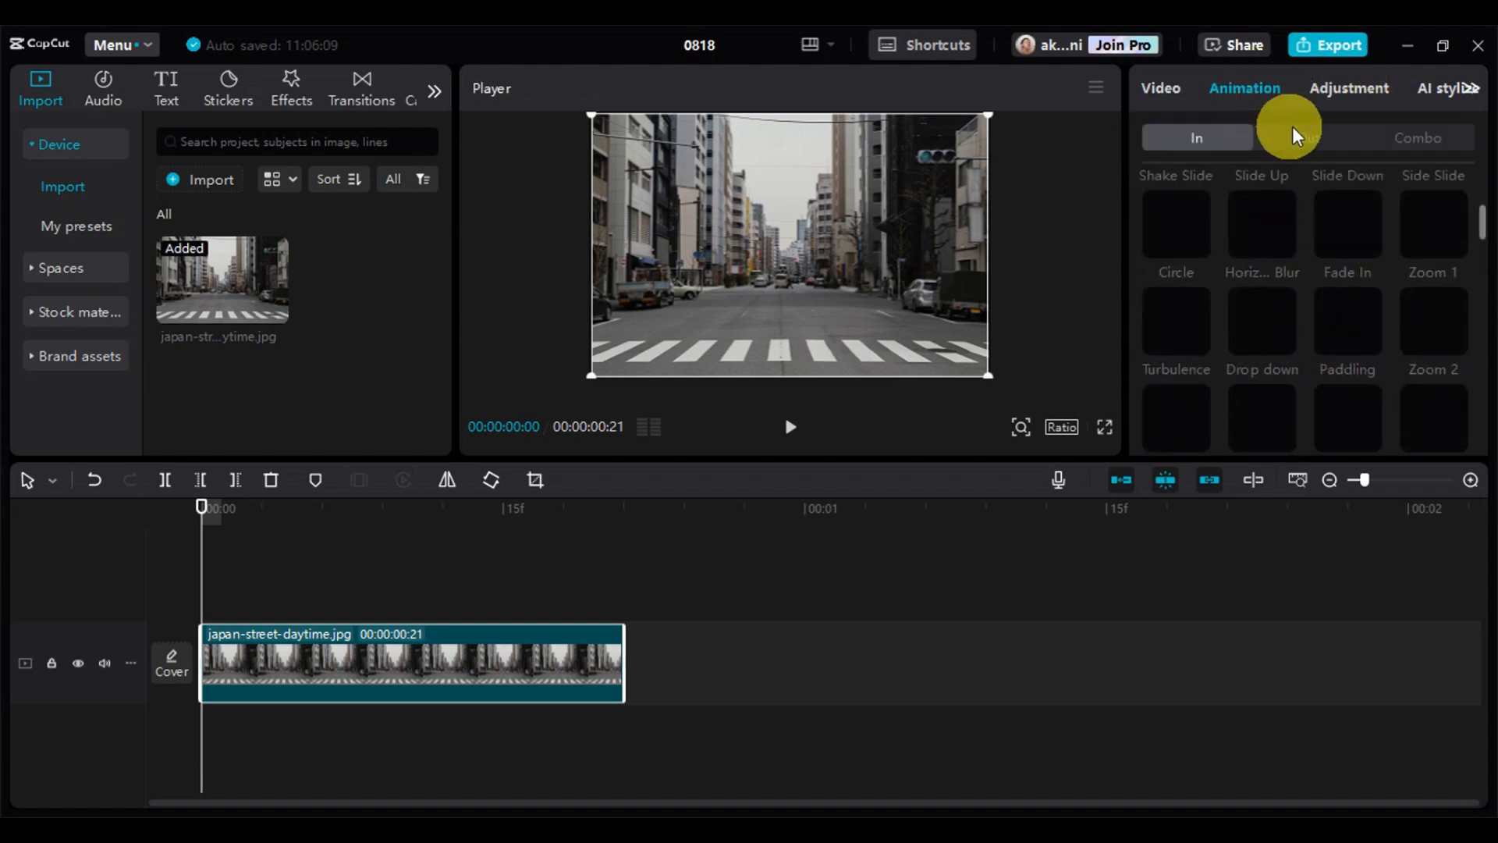
{"action": "scroll", "coordinate": [1206, 321], "scroll_direction": "up", "scroll_amount": 5}
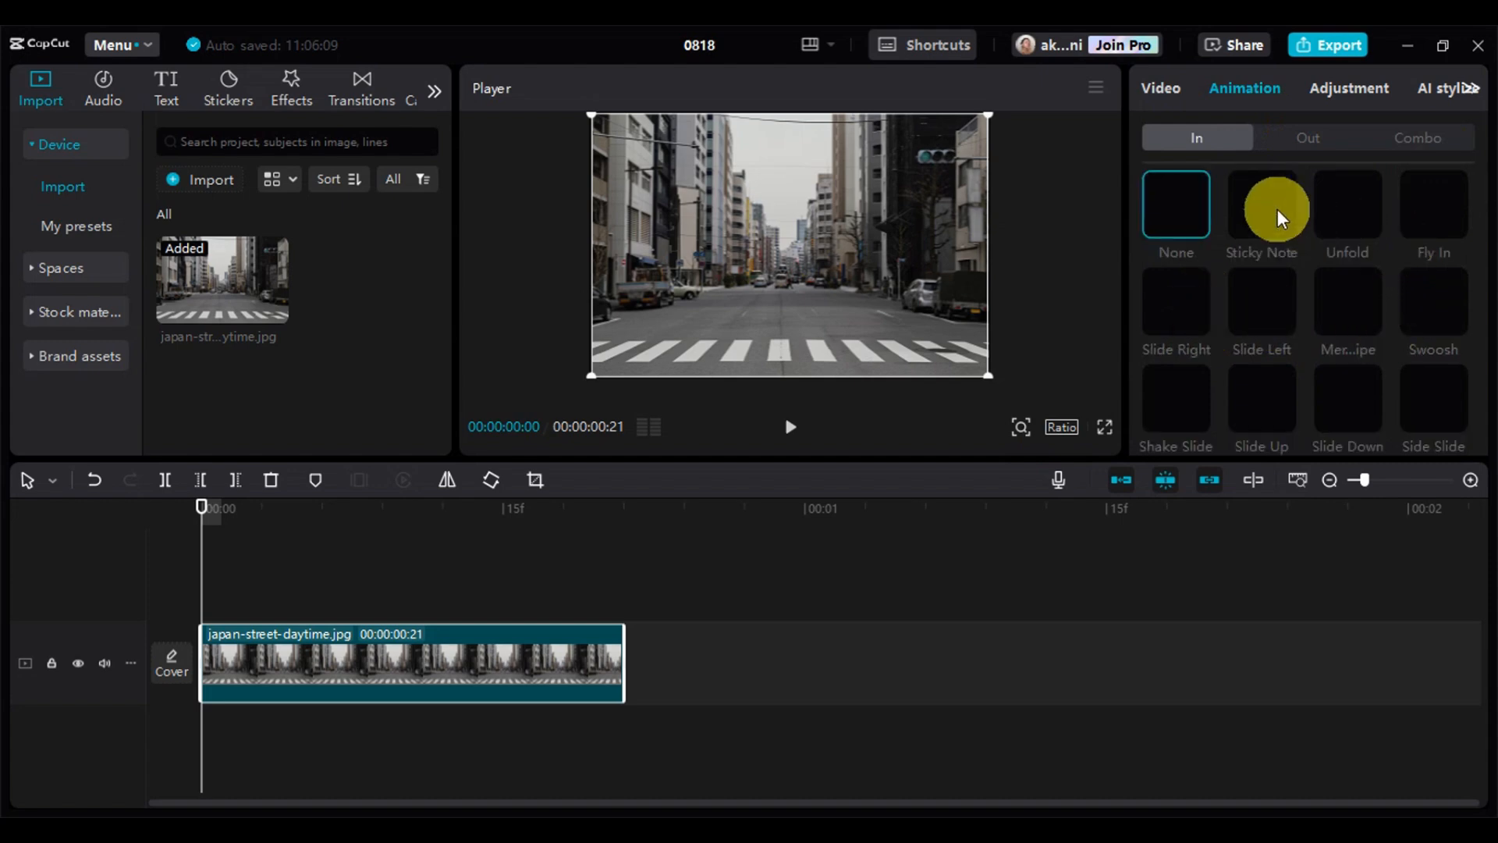
{"action": "scroll", "coordinate": [1205, 293], "scroll_direction": "down", "scroll_amount": 1}
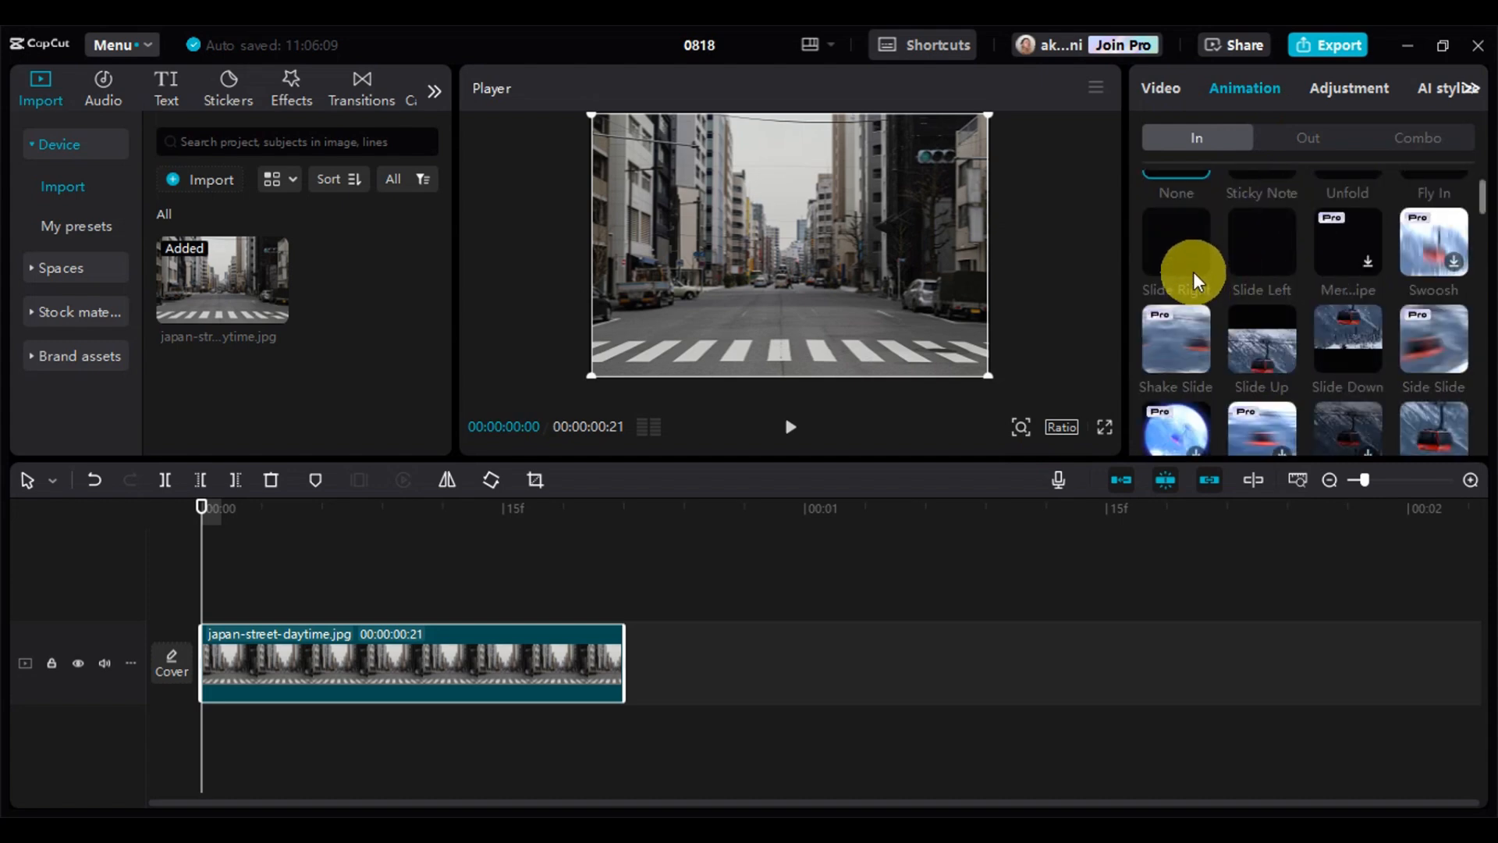
{"action": "left_click", "coordinate": [1192, 271]}
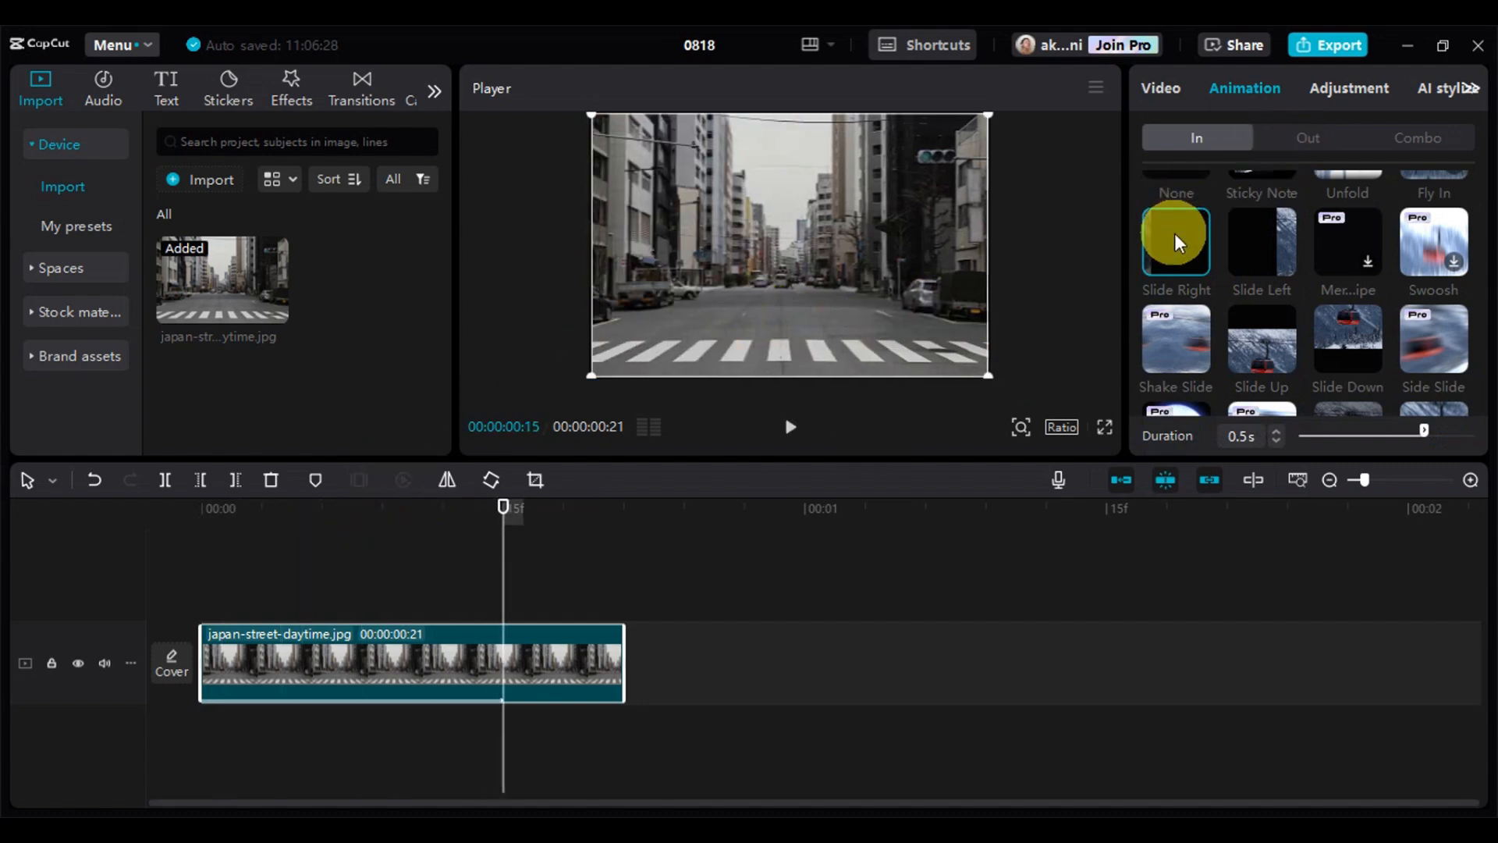
{"action": "left_click", "coordinate": [1195, 242]}
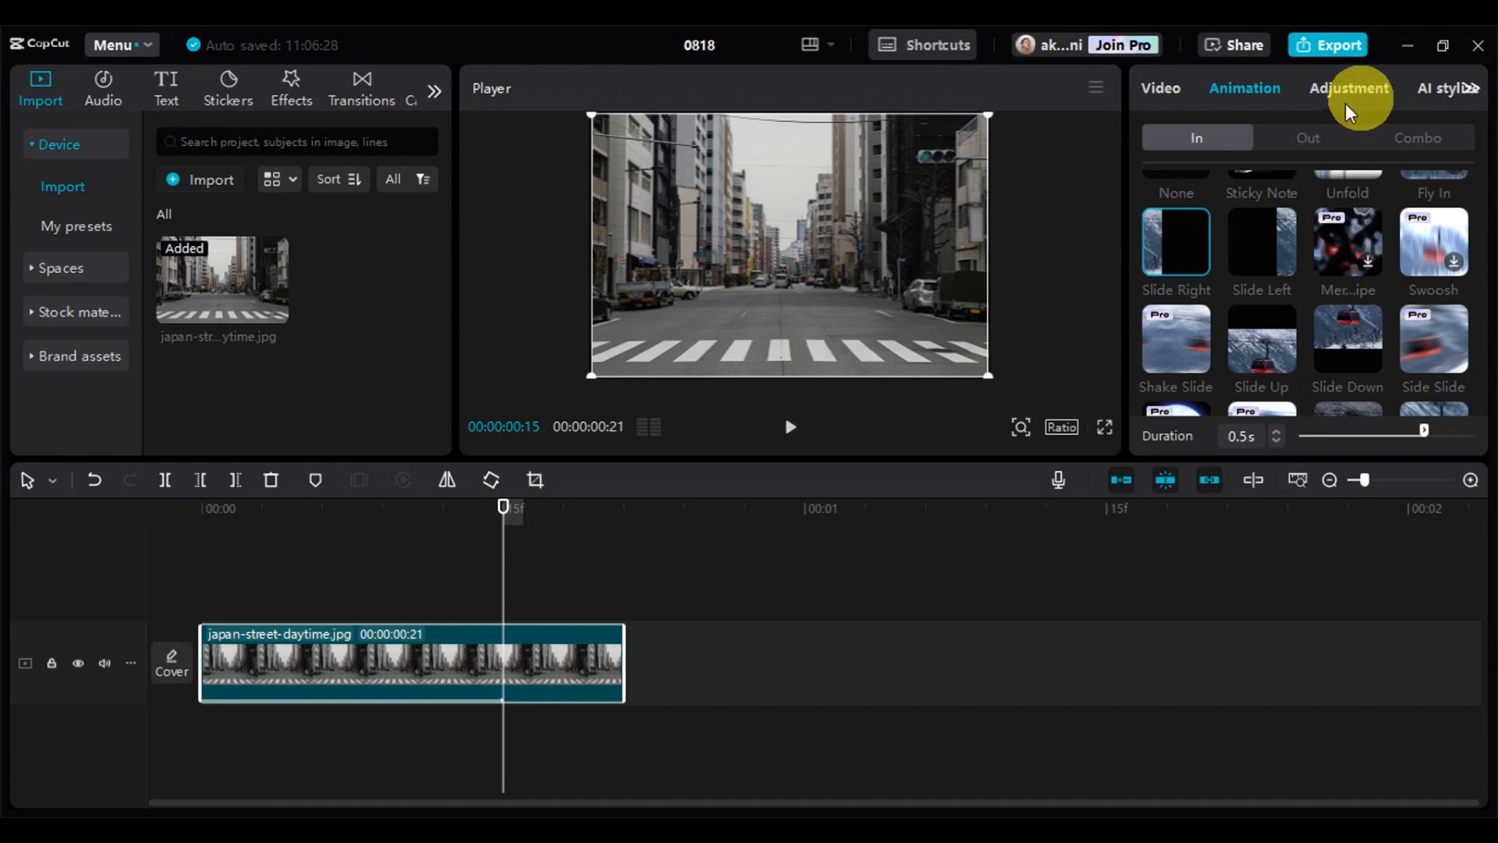
Step: Apply the Slide Down exit animation to the street clip and return the playhead to the start
{"action": "left_click", "coordinate": [1303, 134]}
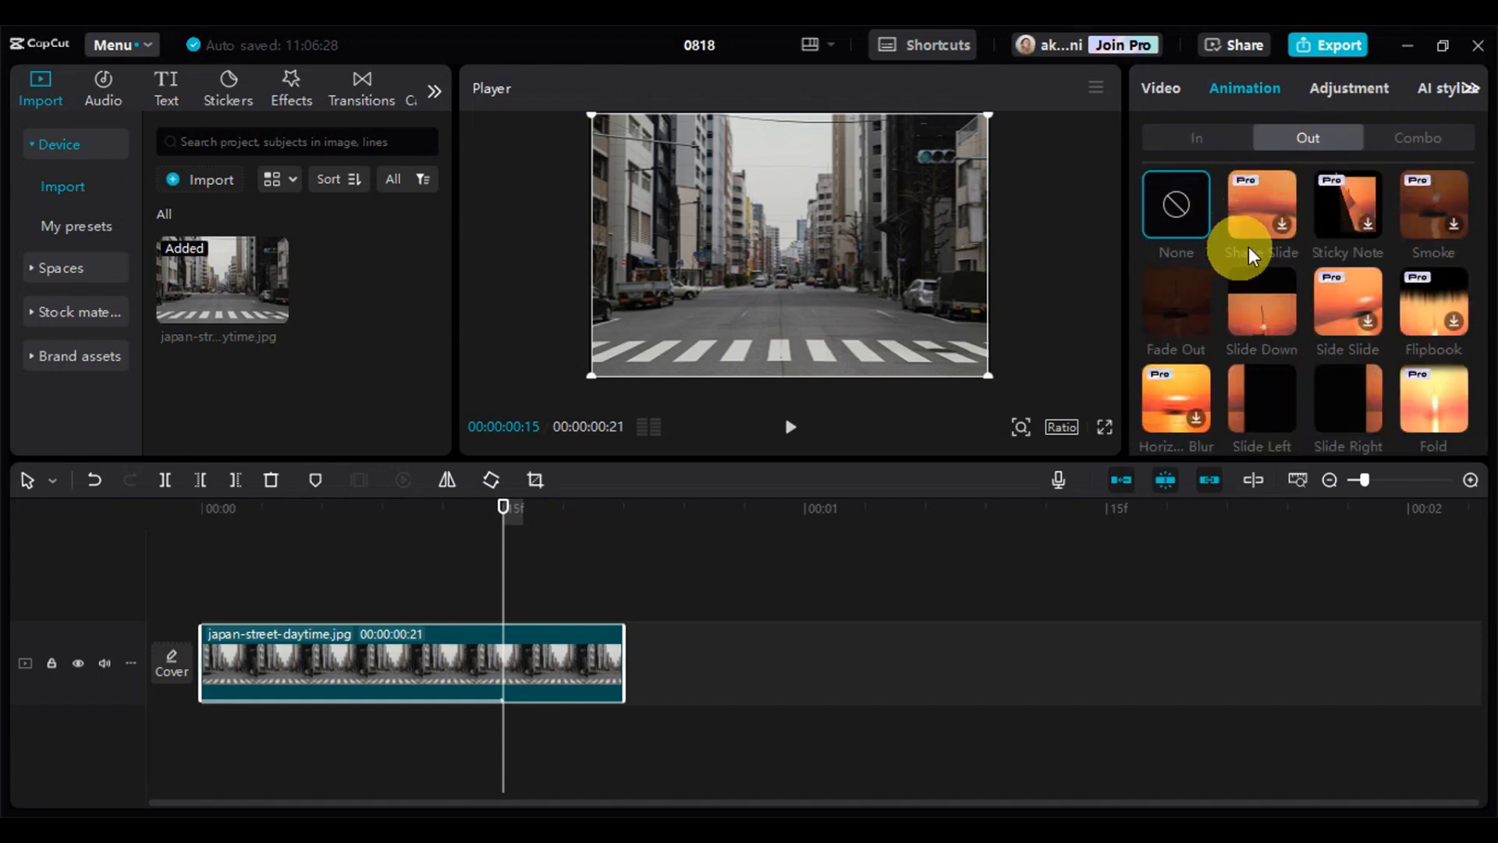
{"action": "left_click", "coordinate": [1271, 293]}
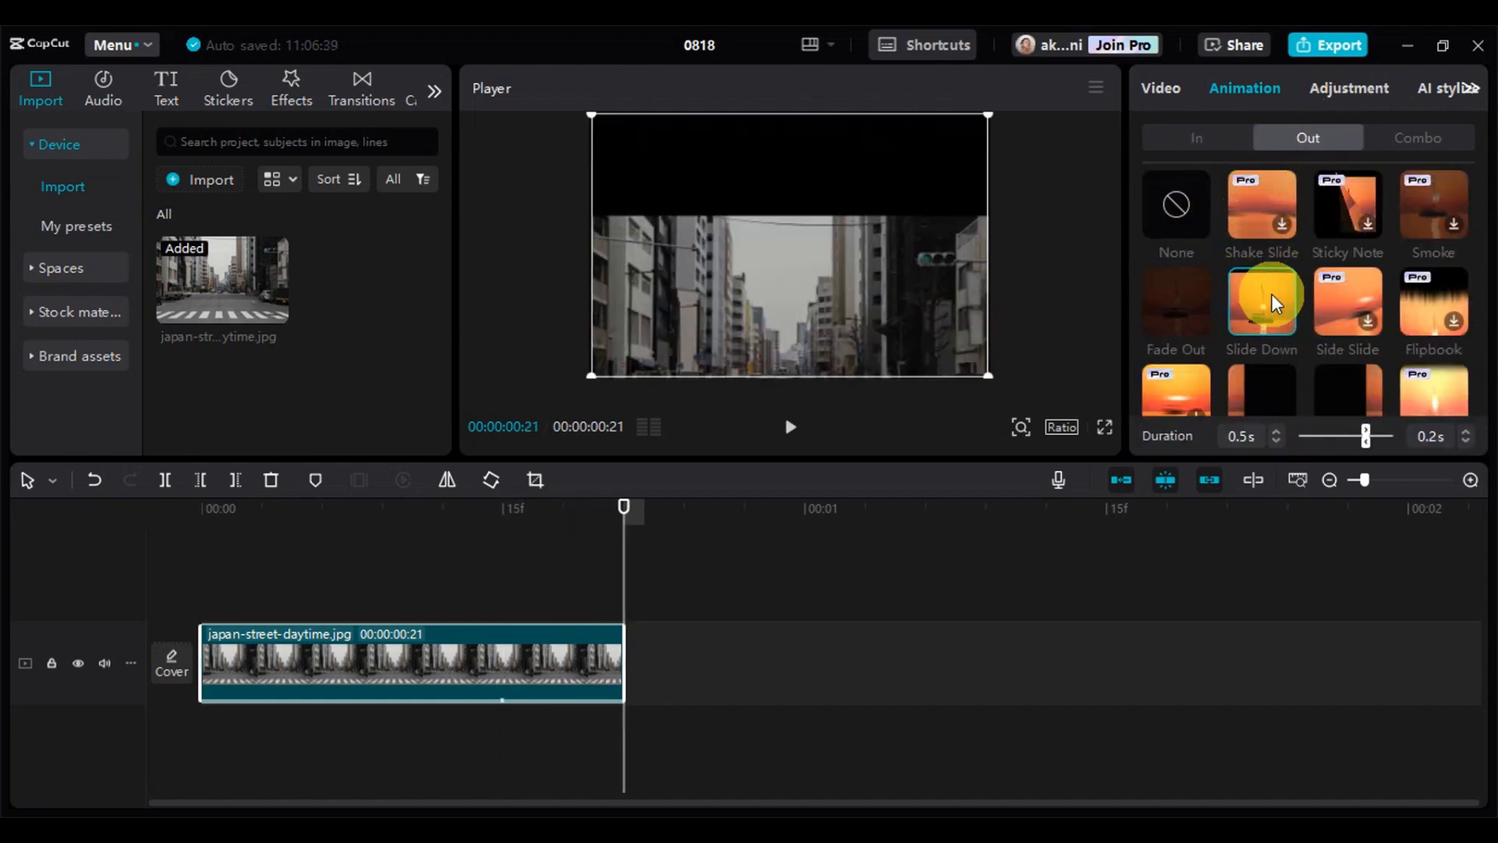
{"action": "left_click_drag", "start_coordinate": [633, 545], "coordinate": [57, 502]}
Step: Adjust the street clip's exposure to -12, contrast to 15 and highlight to 23, and return the playhead to the start
{"action": "left_click", "coordinate": [1333, 87]}
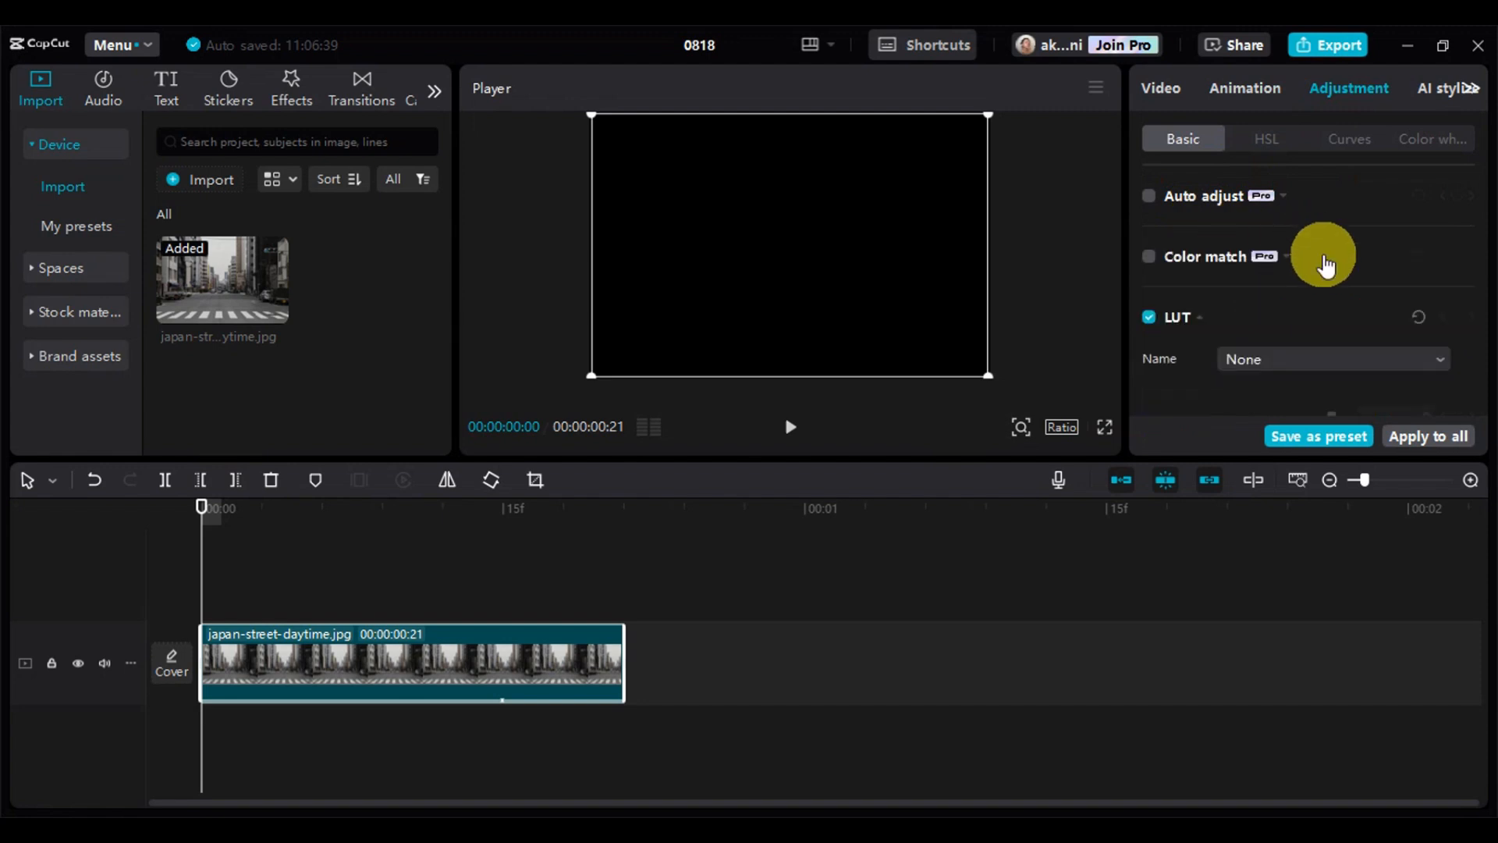
{"action": "scroll", "coordinate": [1327, 257], "scroll_direction": "down", "scroll_amount": 3}
{"action": "scroll", "coordinate": [1325, 265], "scroll_direction": "down", "scroll_amount": 3}
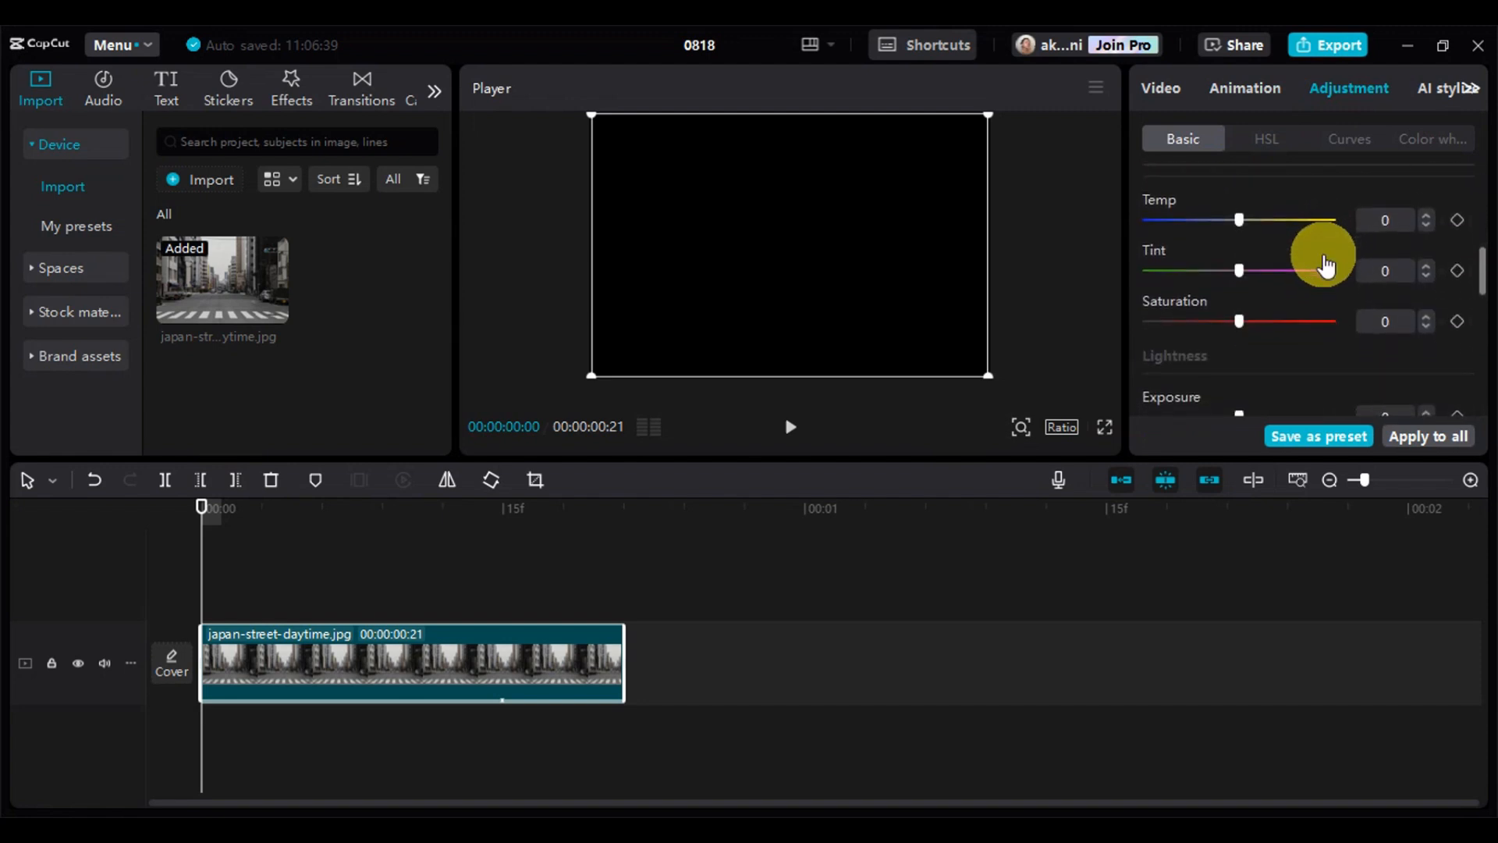
{"action": "scroll", "coordinate": [1325, 265], "scroll_direction": "down", "scroll_amount": 3}
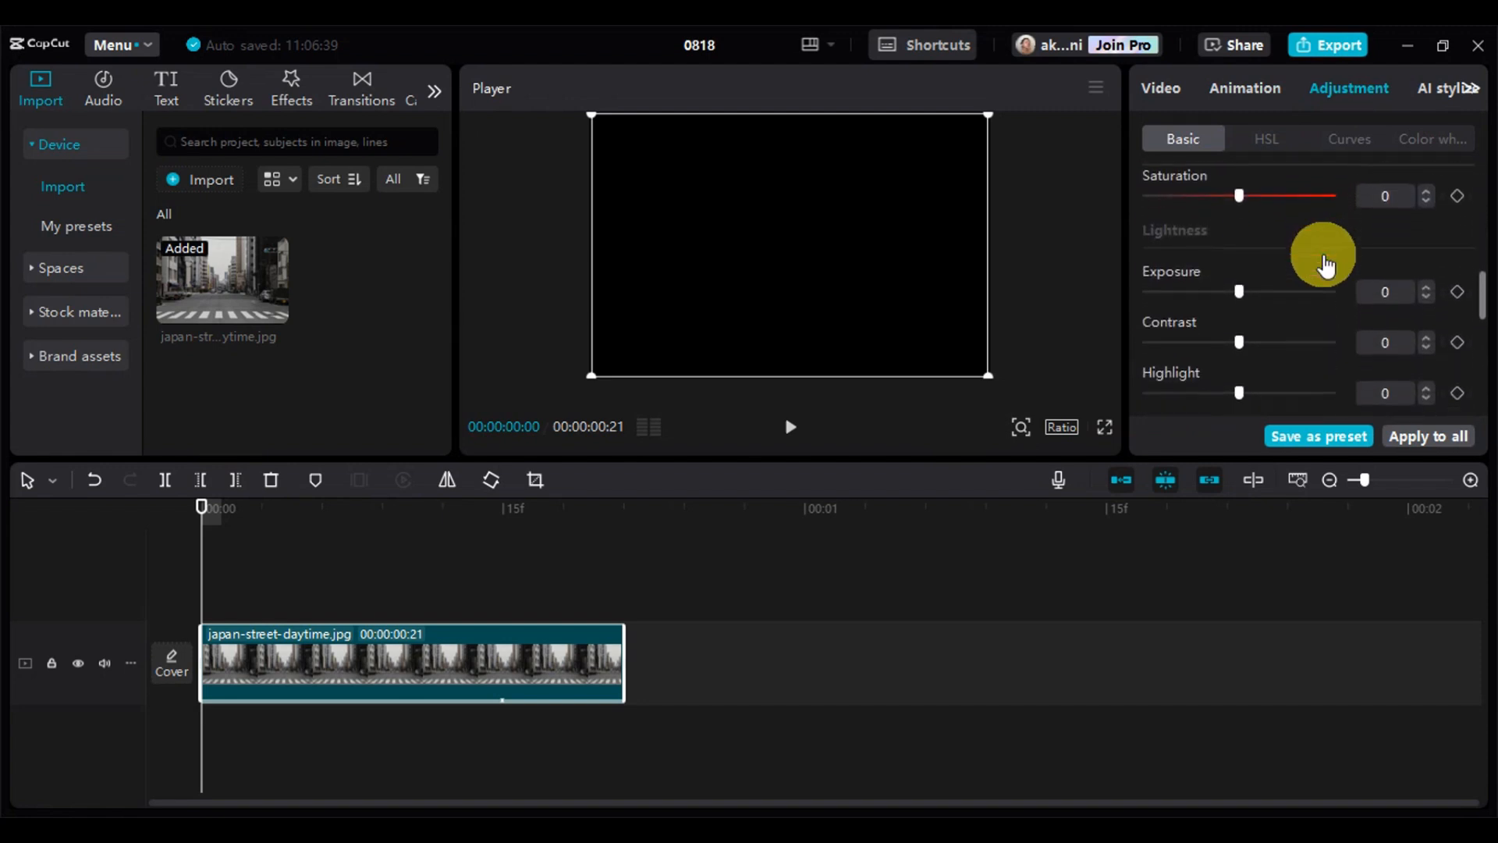
{"action": "scroll", "coordinate": [1325, 261], "scroll_direction": "up", "scroll_amount": 2}
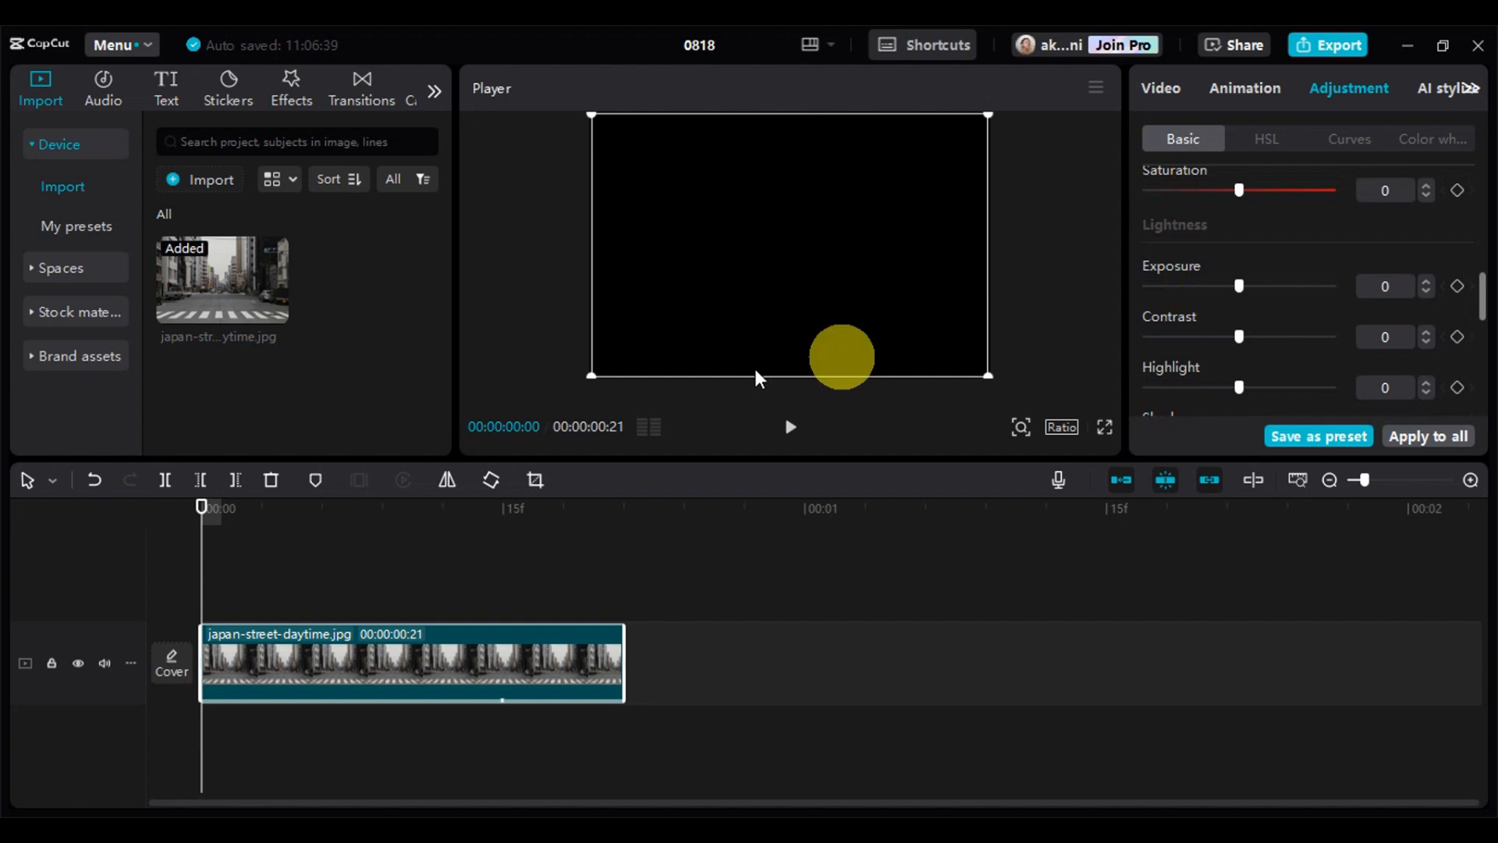
{"action": "left_click", "coordinate": [471, 505]}
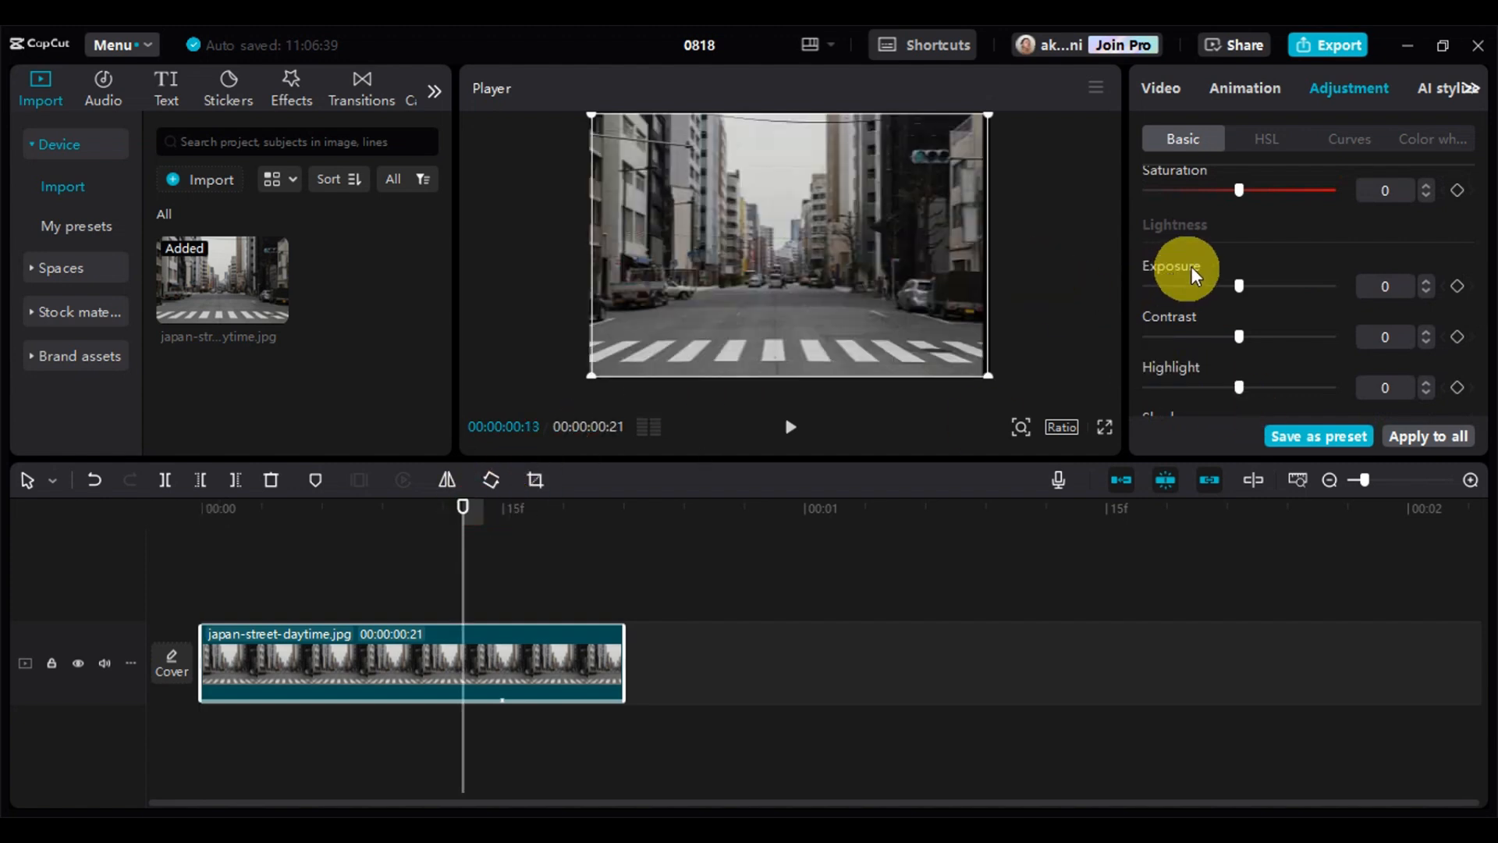
{"action": "left_click_drag", "start_coordinate": [1233, 282], "coordinate": [1215, 284]}
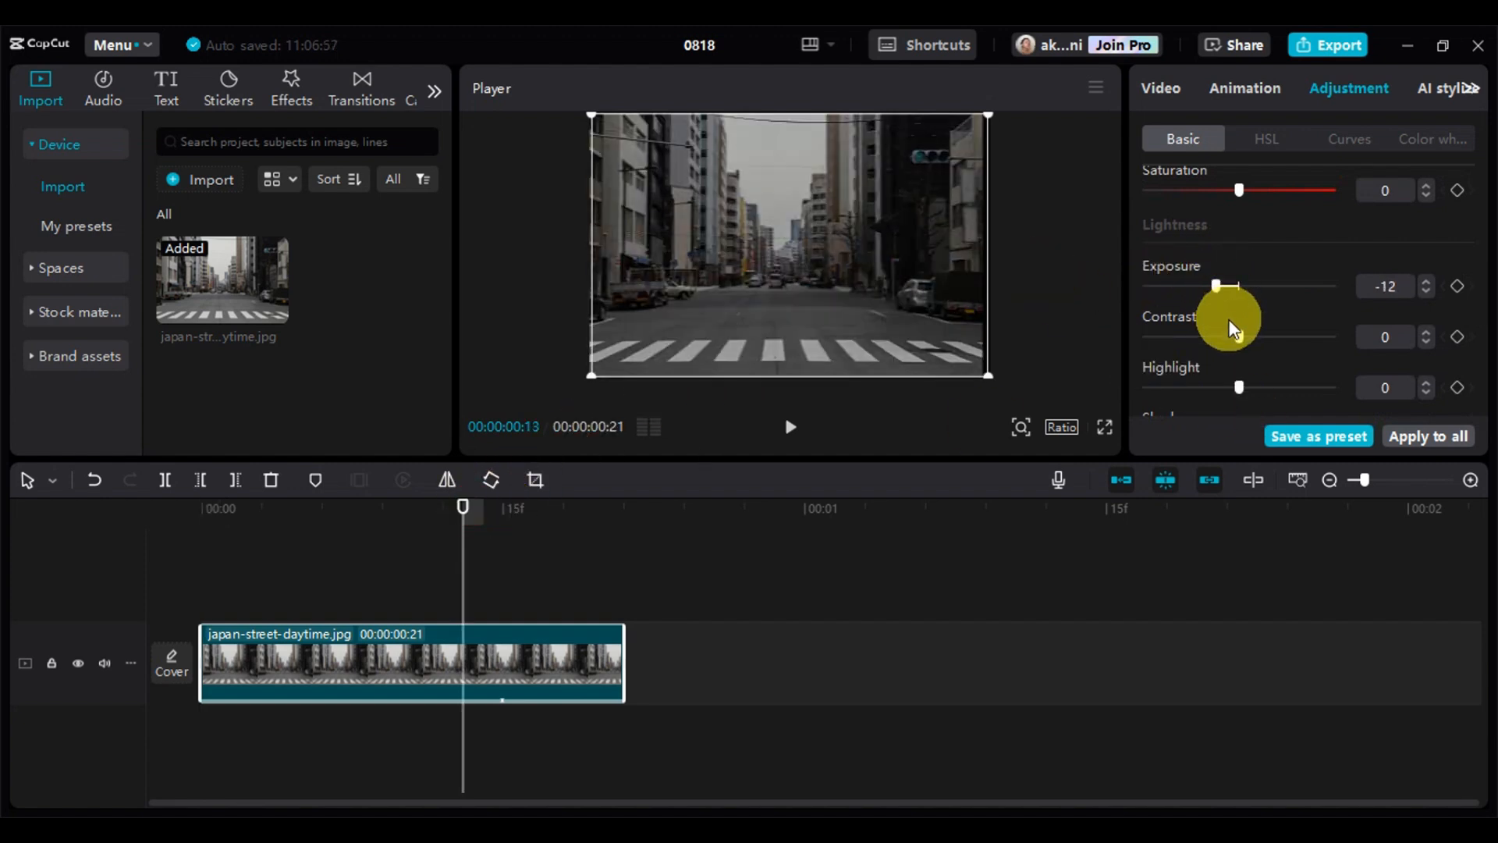
{"action": "left_click_drag", "start_coordinate": [1242, 338], "coordinate": [1264, 340]}
{"action": "scroll", "coordinate": [1264, 340], "scroll_direction": "down", "scroll_amount": 3}
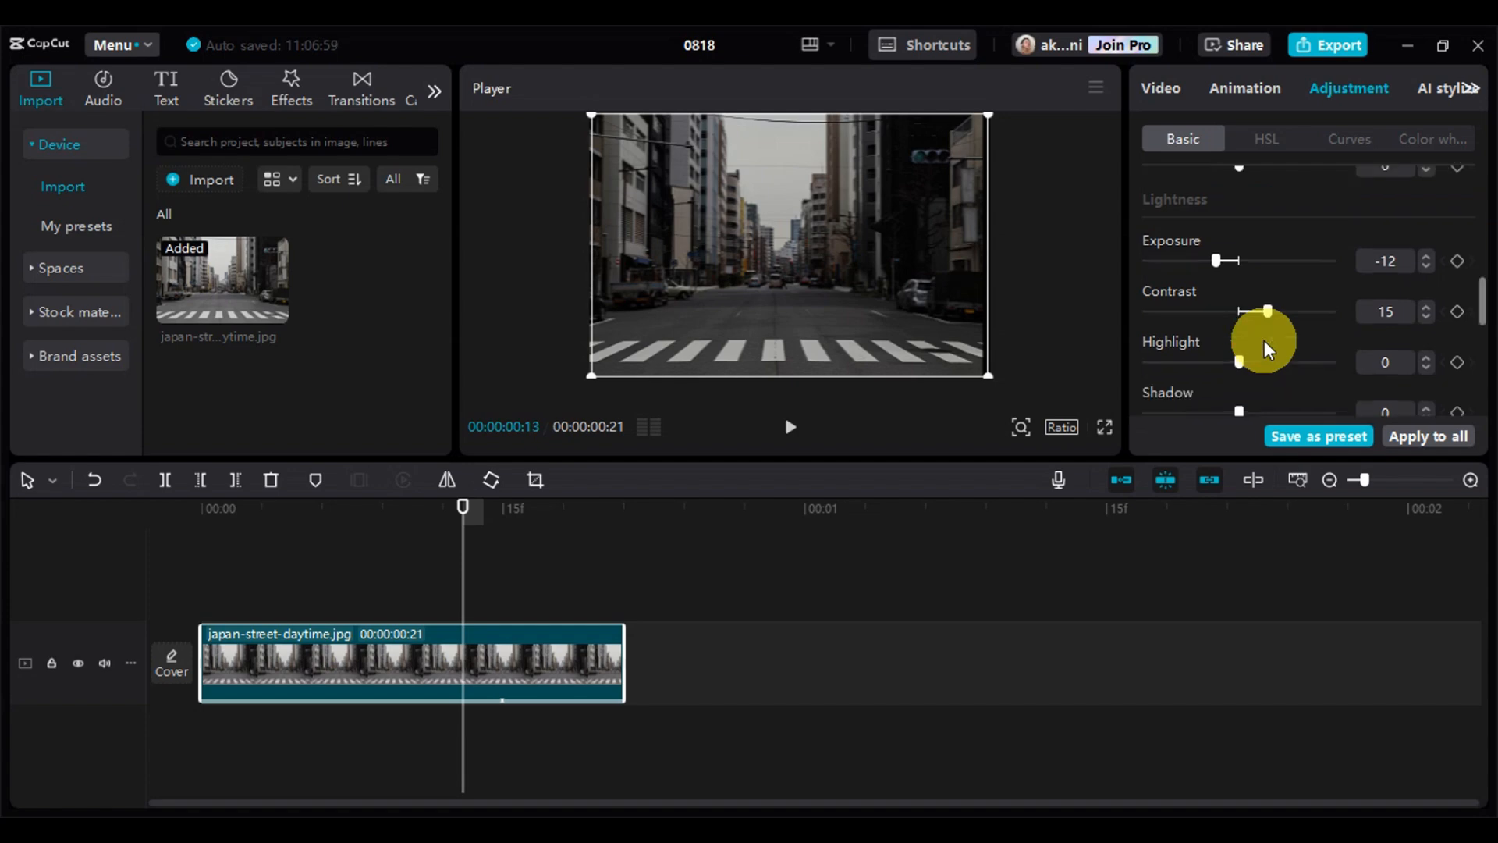
{"action": "left_click_drag", "start_coordinate": [1238, 219], "coordinate": [1278, 220]}
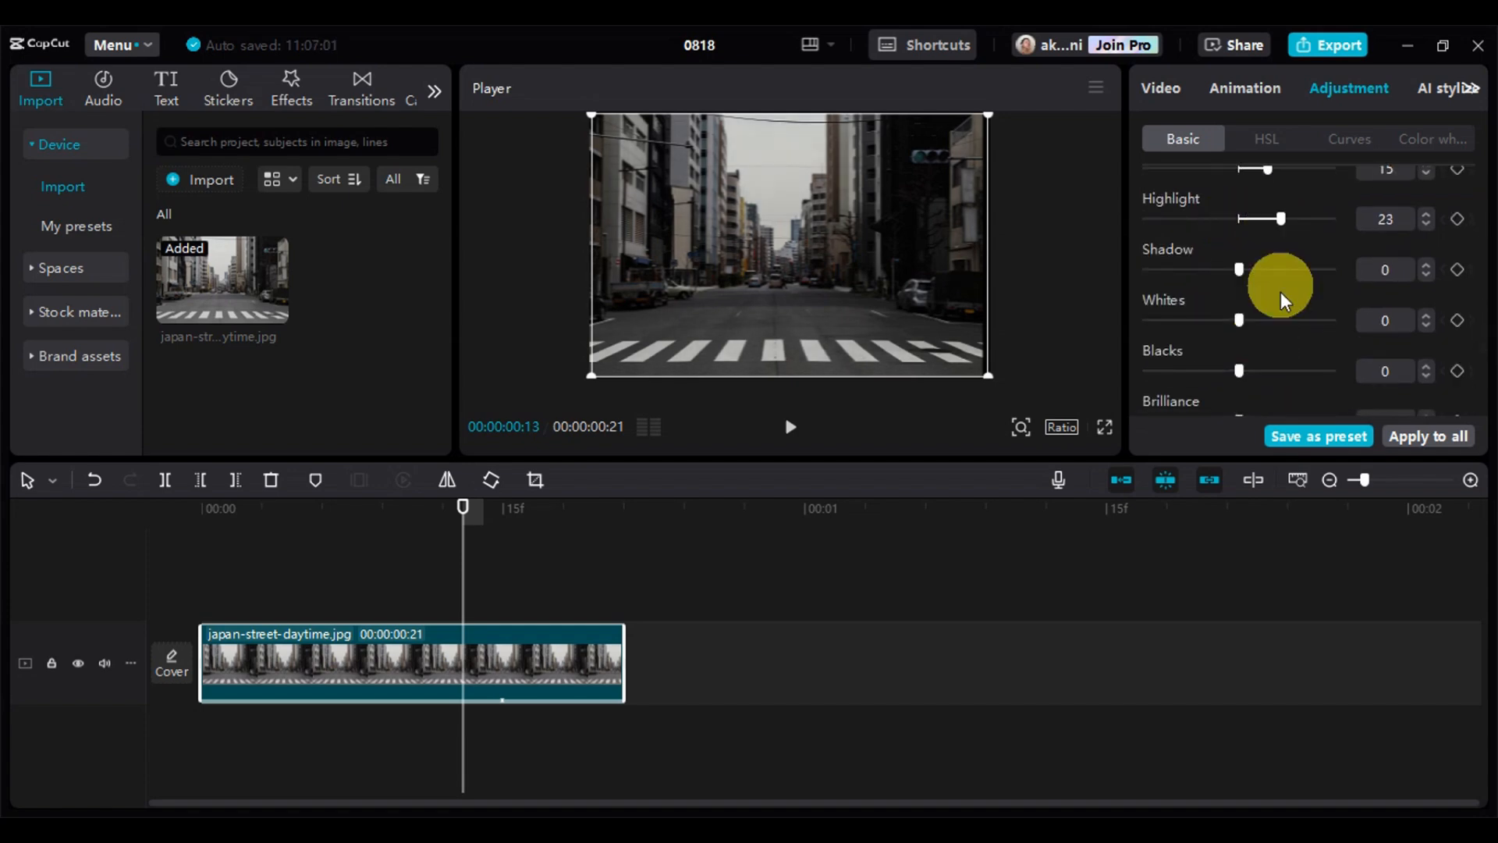
{"action": "scroll", "coordinate": [1280, 294], "scroll_direction": "up", "scroll_amount": 3}
{"action": "scroll", "coordinate": [1279, 295], "scroll_direction": "up", "scroll_amount": 8}
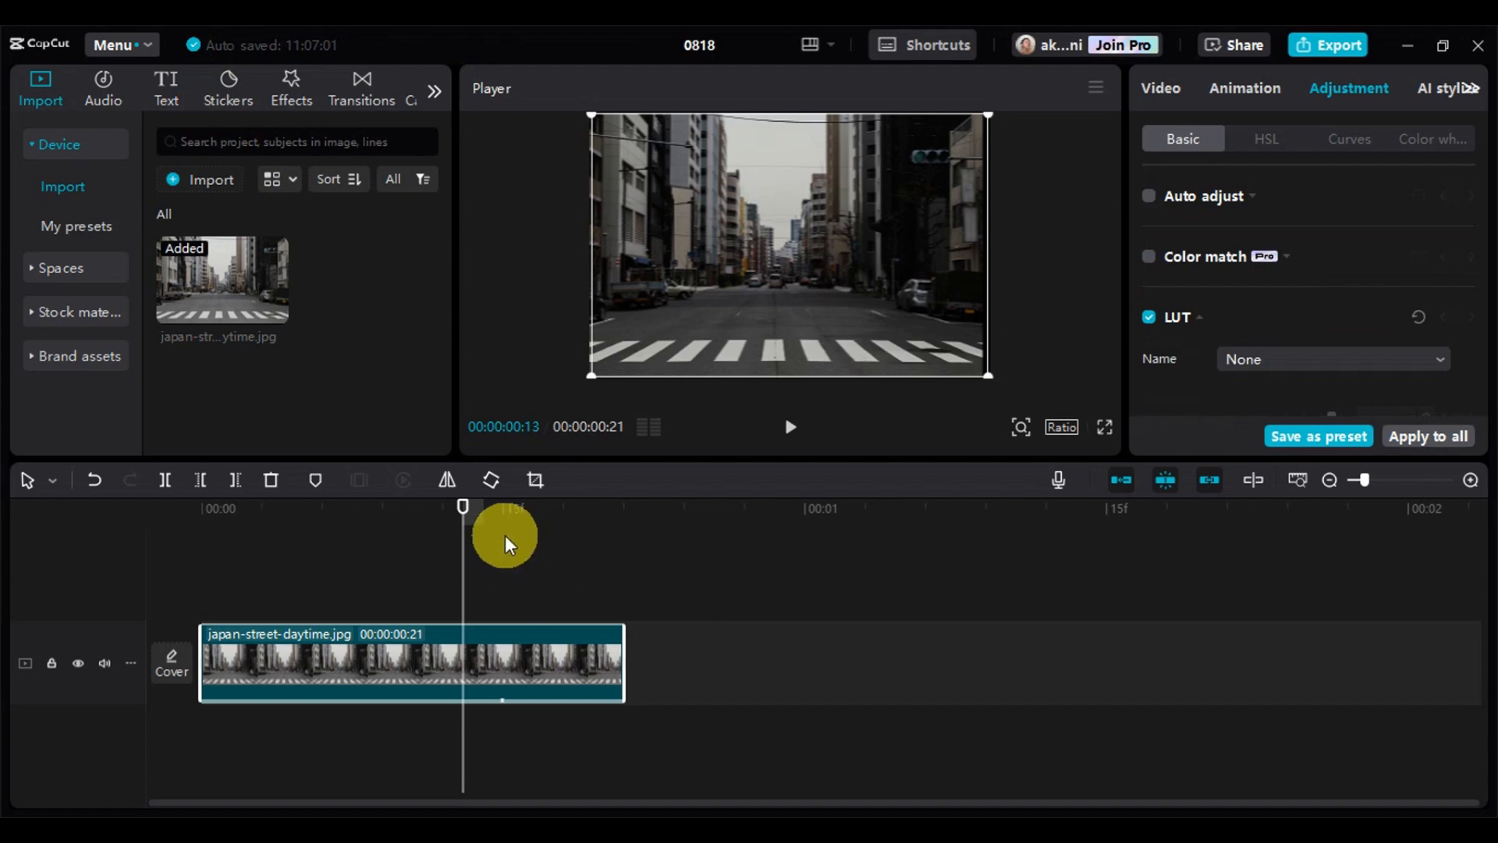
{"action": "left_click_drag", "start_coordinate": [463, 511], "coordinate": [151, 512]}
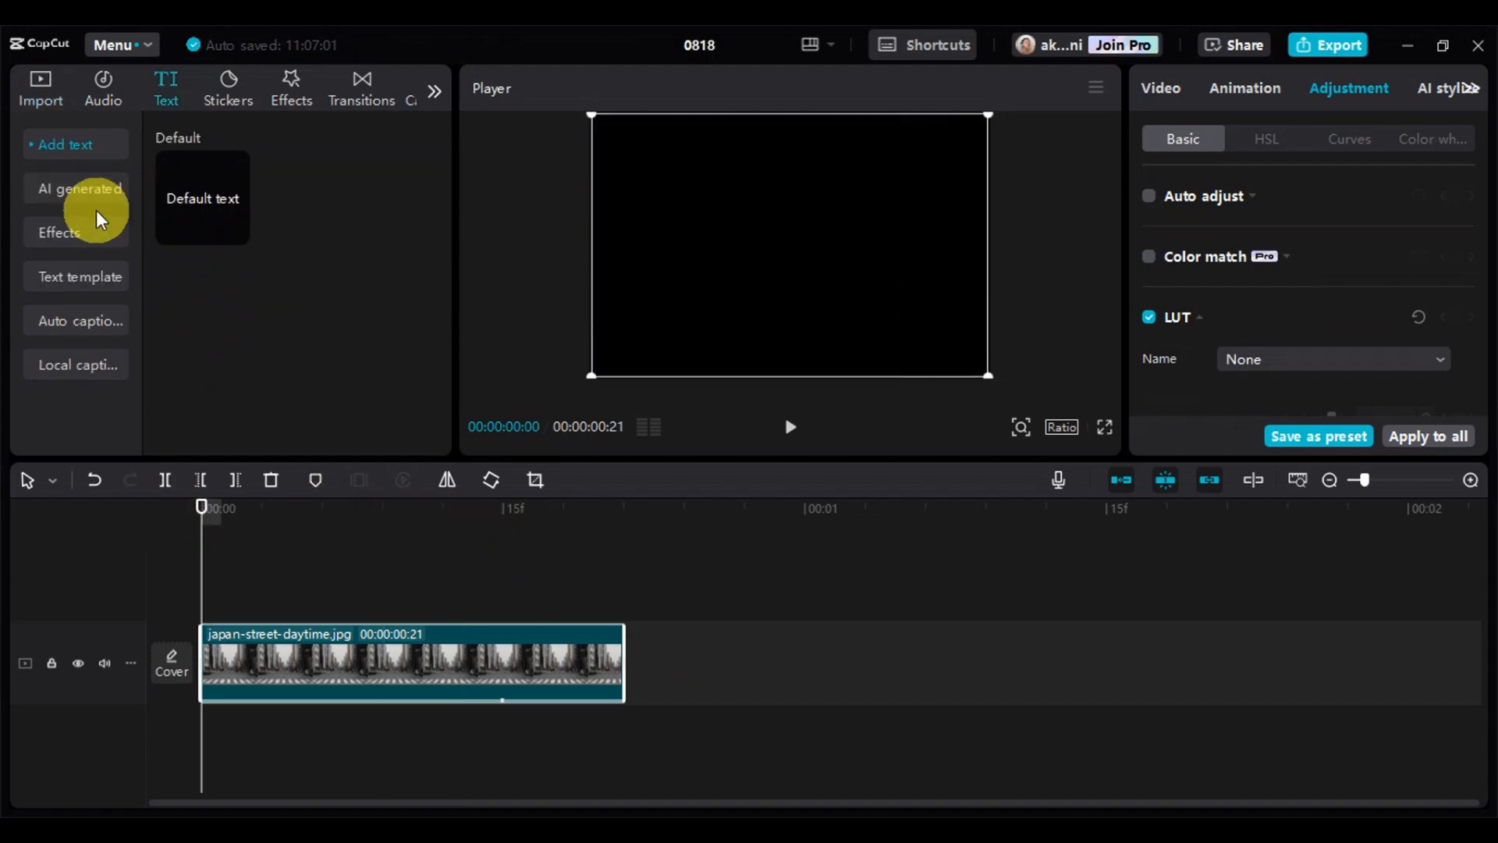
Step: Browse the trending text templates and add a default text clip at the start of the timeline
{"action": "left_click", "coordinate": [78, 277]}
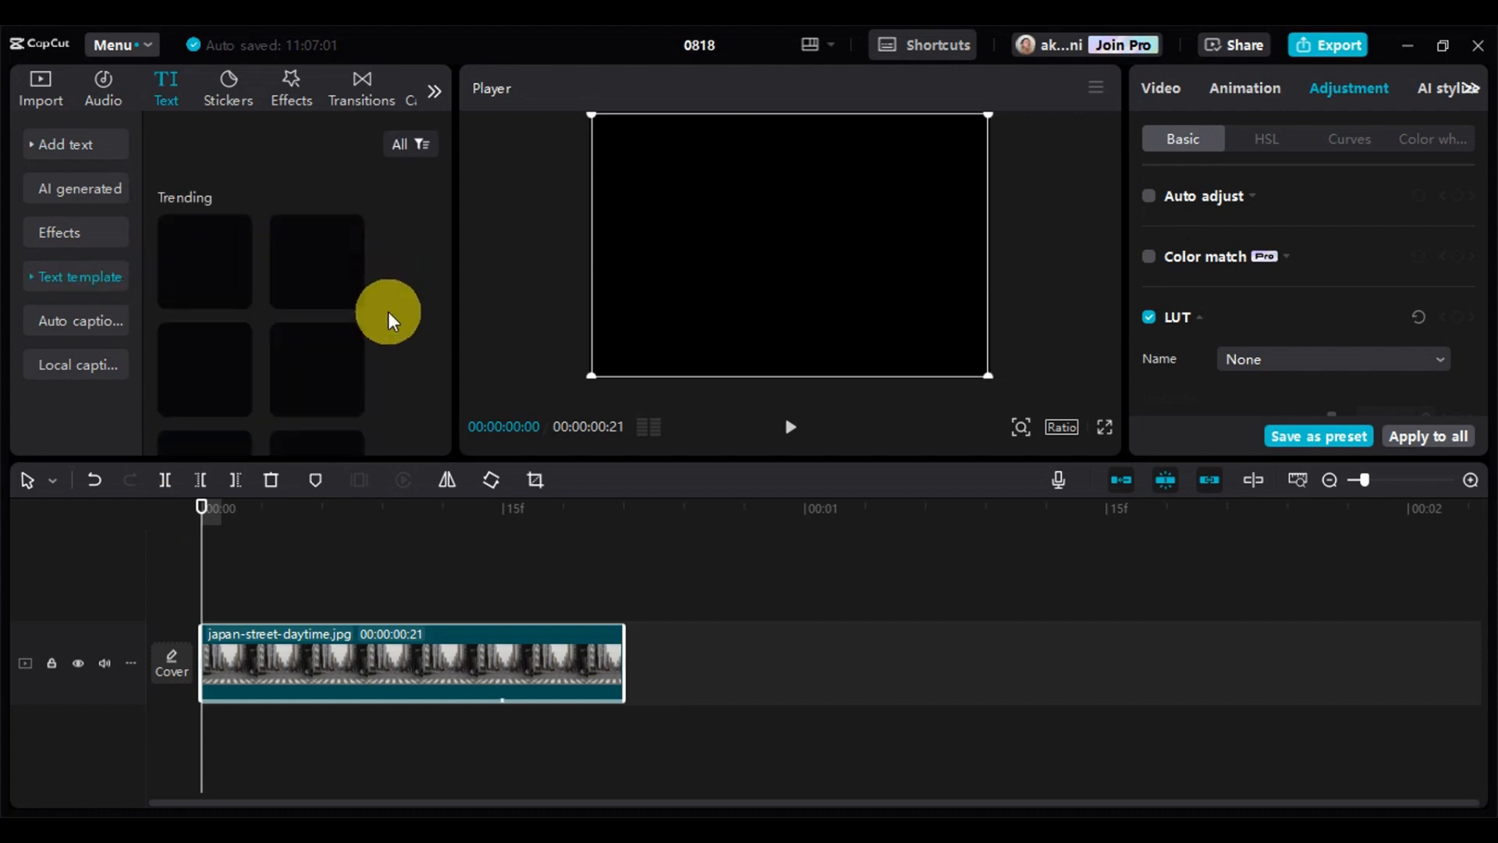
{"action": "scroll", "coordinate": [387, 312], "scroll_direction": "down", "scroll_amount": 3}
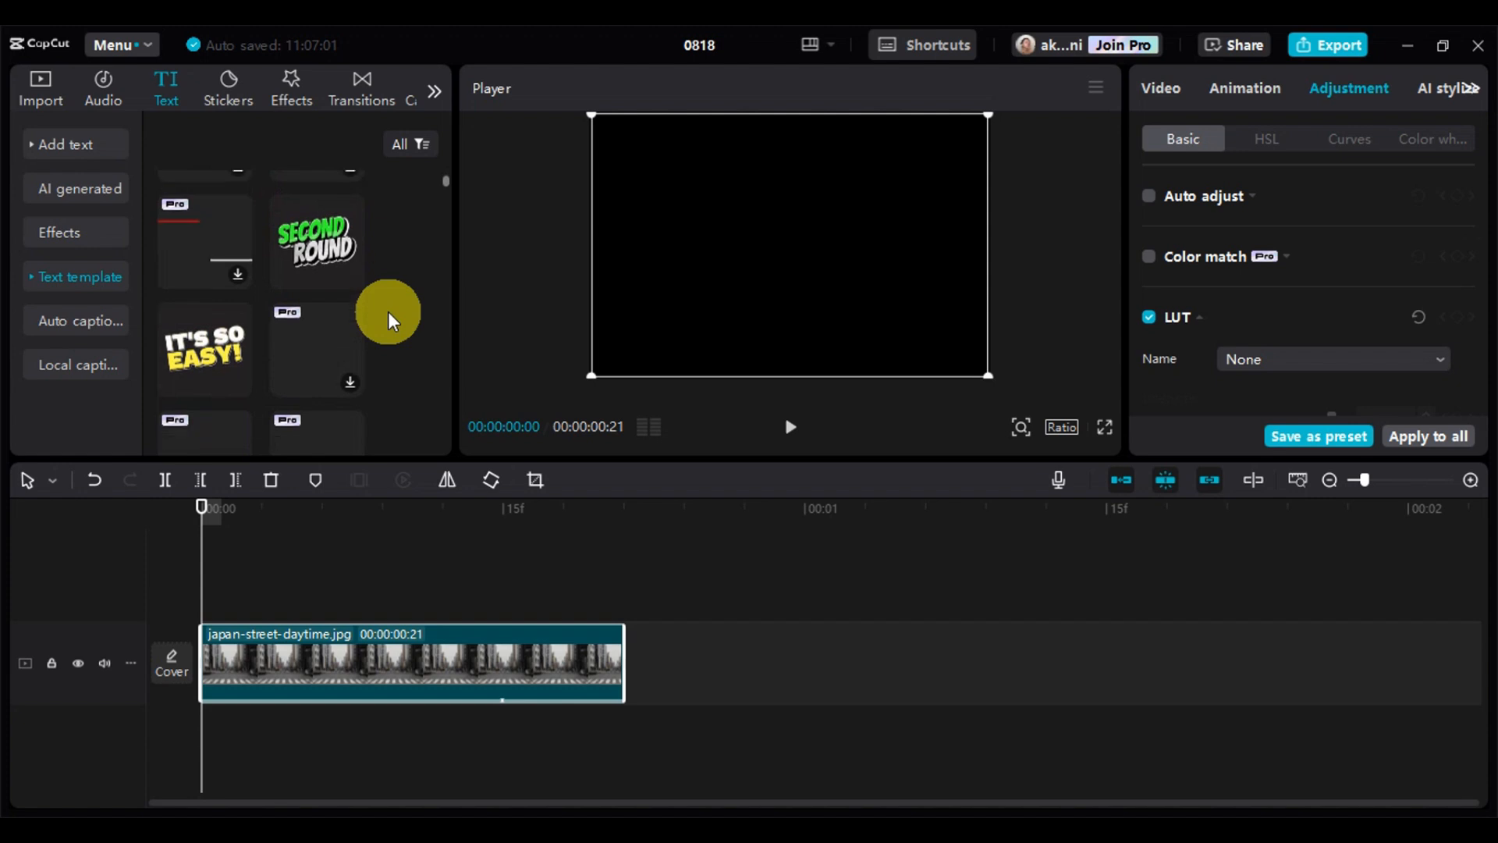
{"action": "scroll", "coordinate": [387, 311], "scroll_direction": "down", "scroll_amount": 5}
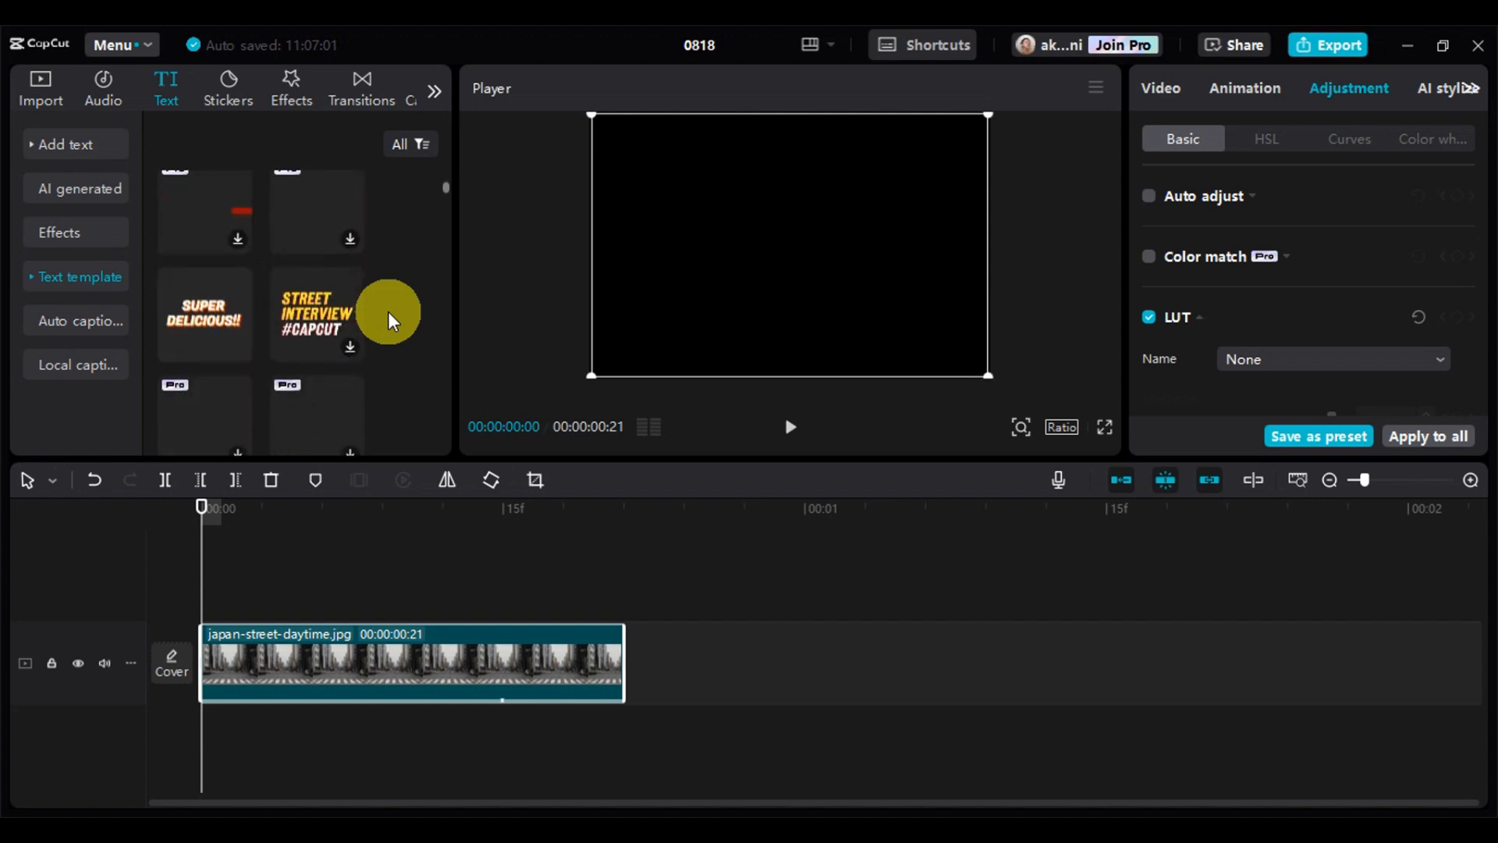
{"action": "scroll", "coordinate": [387, 311], "scroll_direction": "down", "scroll_amount": 1}
{"action": "scroll", "coordinate": [221, 260], "scroll_direction": "down", "scroll_amount": 1}
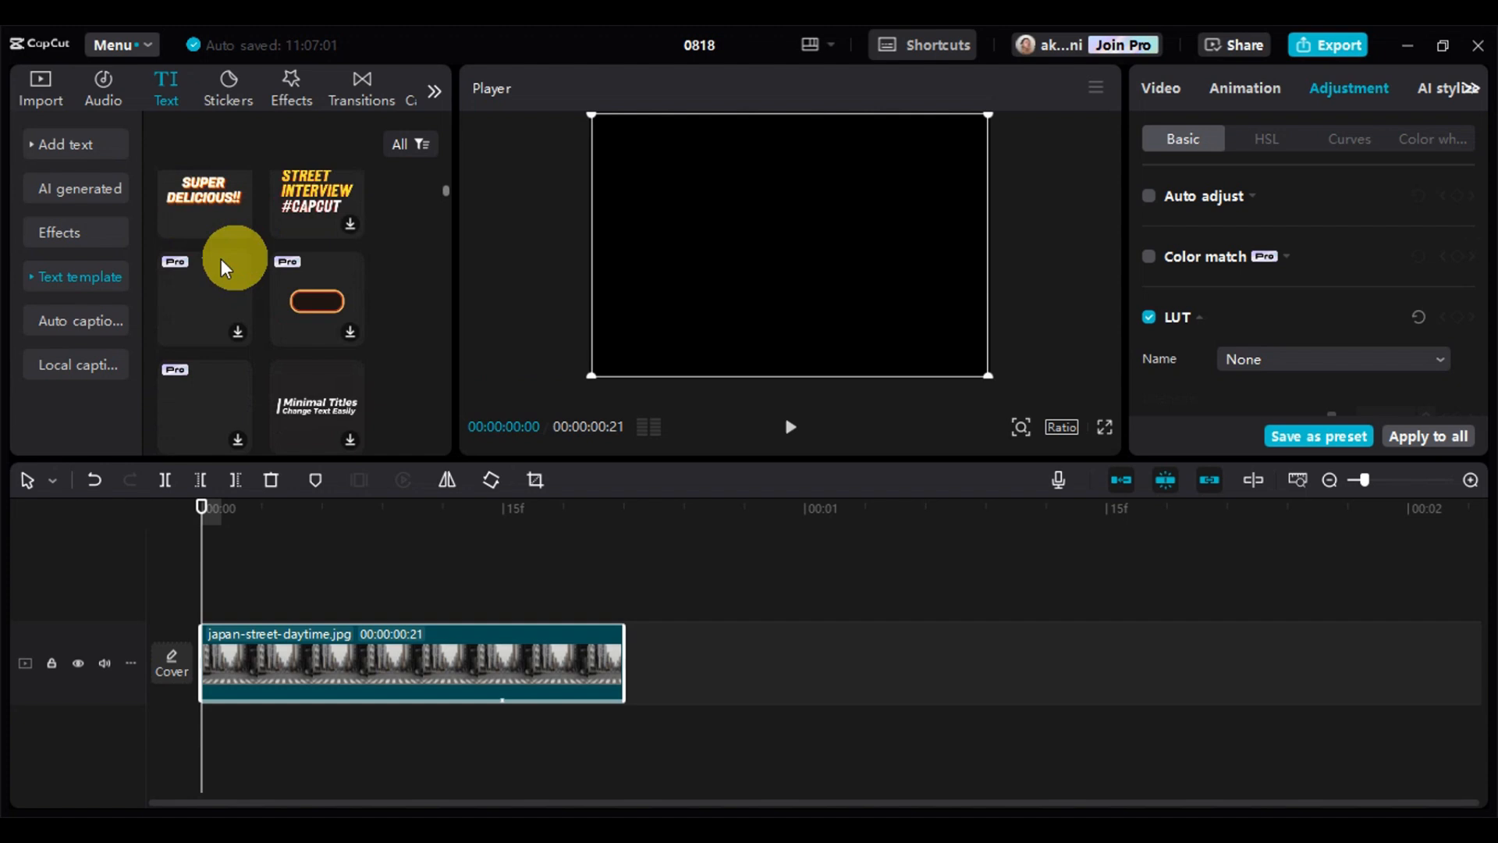
{"action": "left_click", "coordinate": [96, 153]}
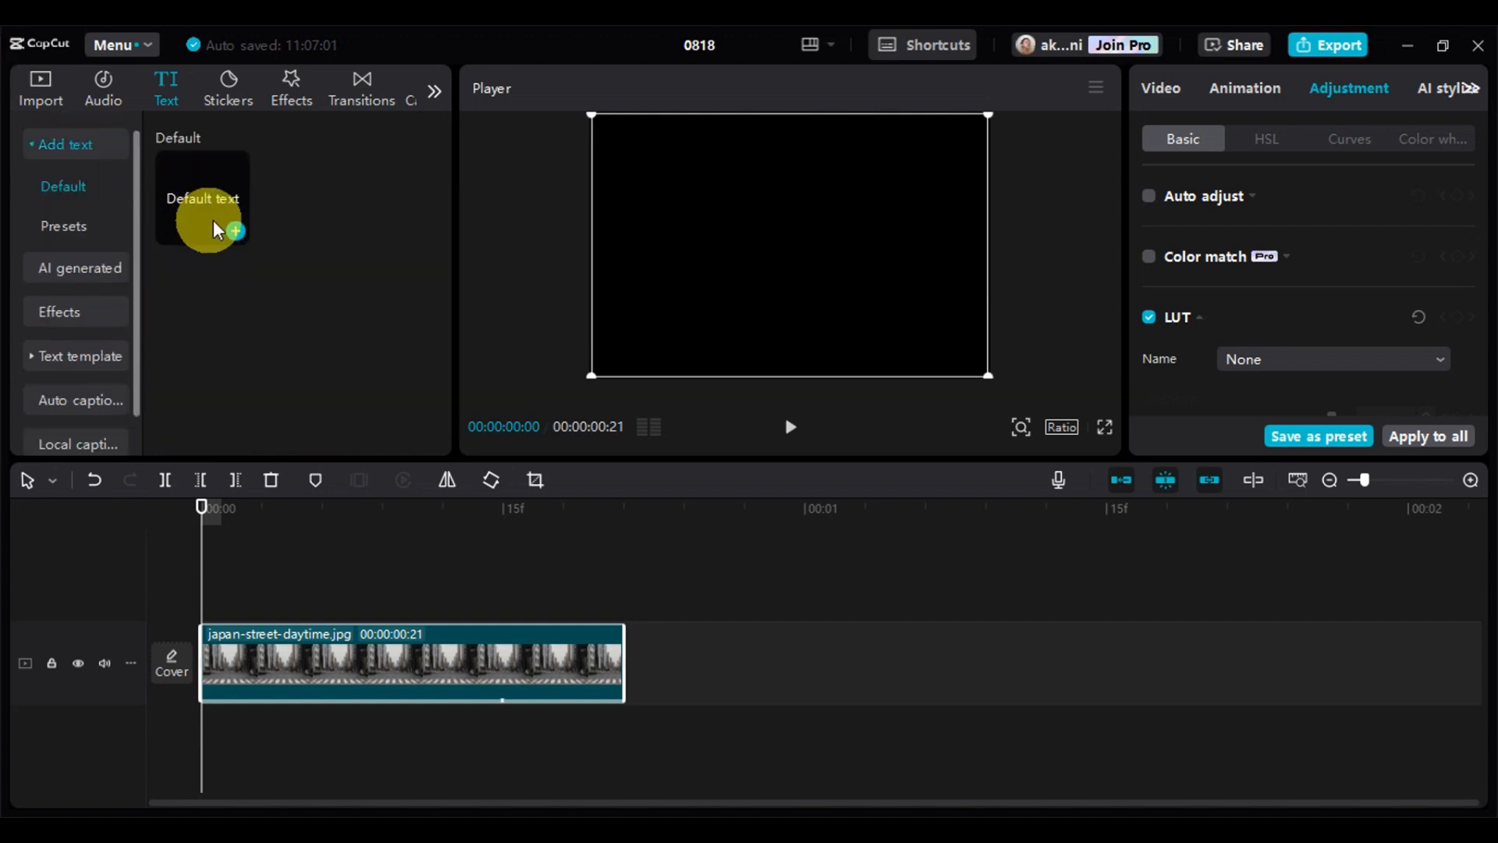
{"action": "left_click", "coordinate": [235, 231]}
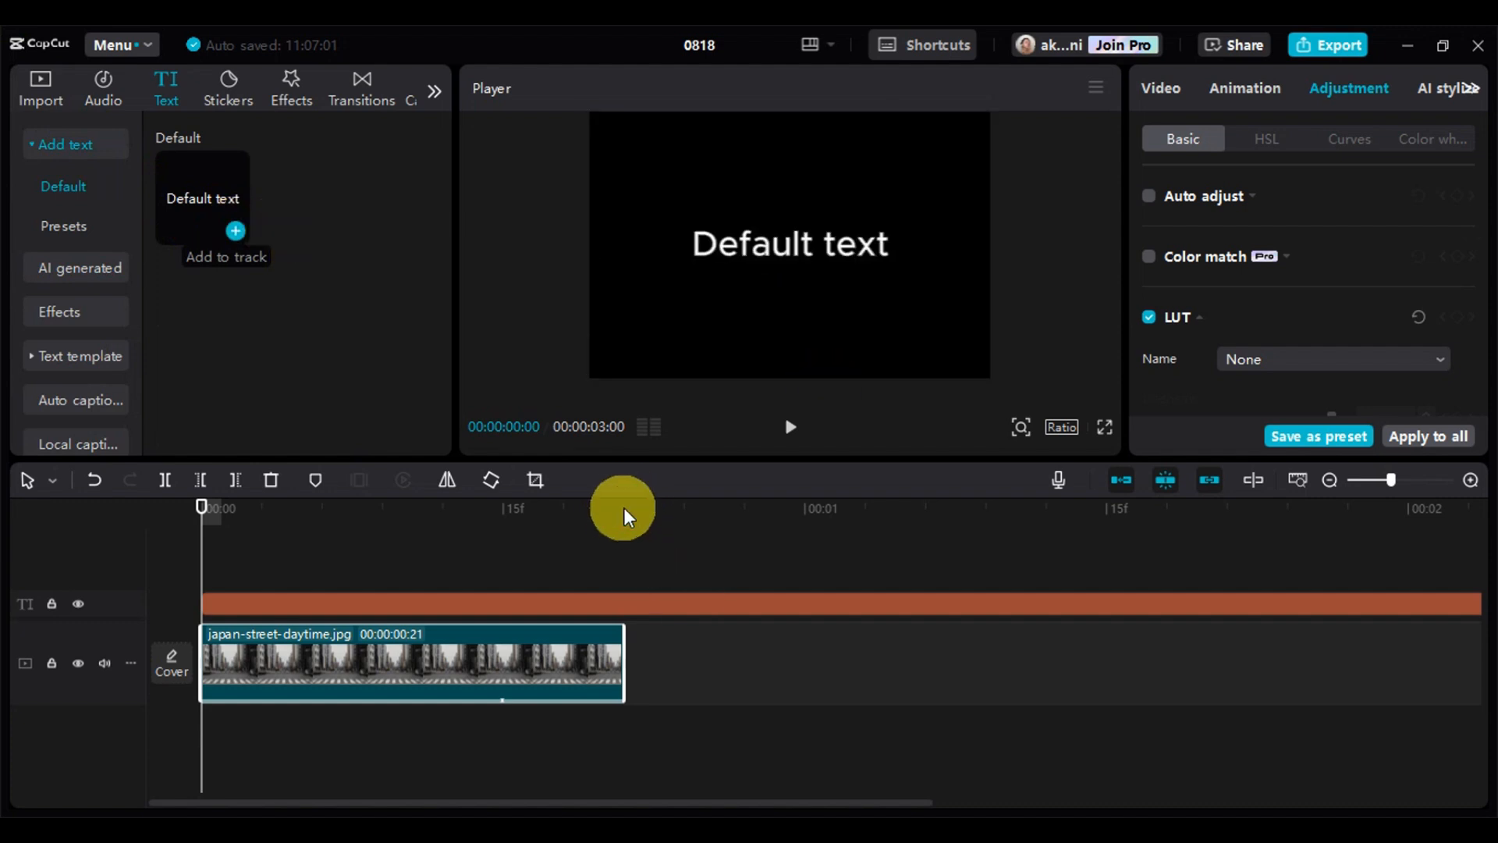
Step: Trim the text clip's end to match the street clip's end at 00:00:00:21
{"action": "left_click", "coordinate": [617, 606]}
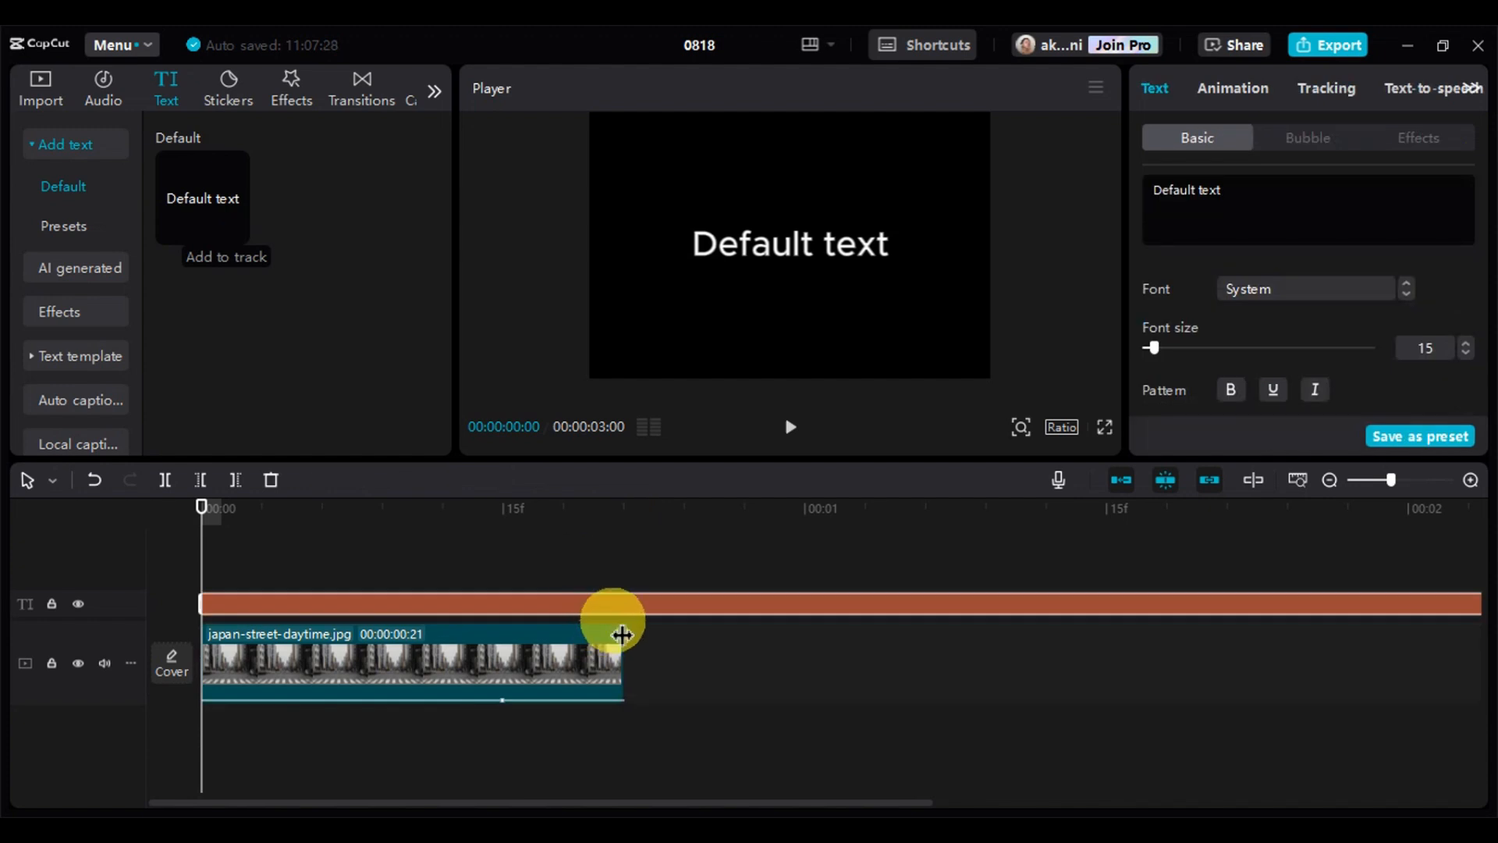
{"action": "left_click", "coordinate": [624, 508]}
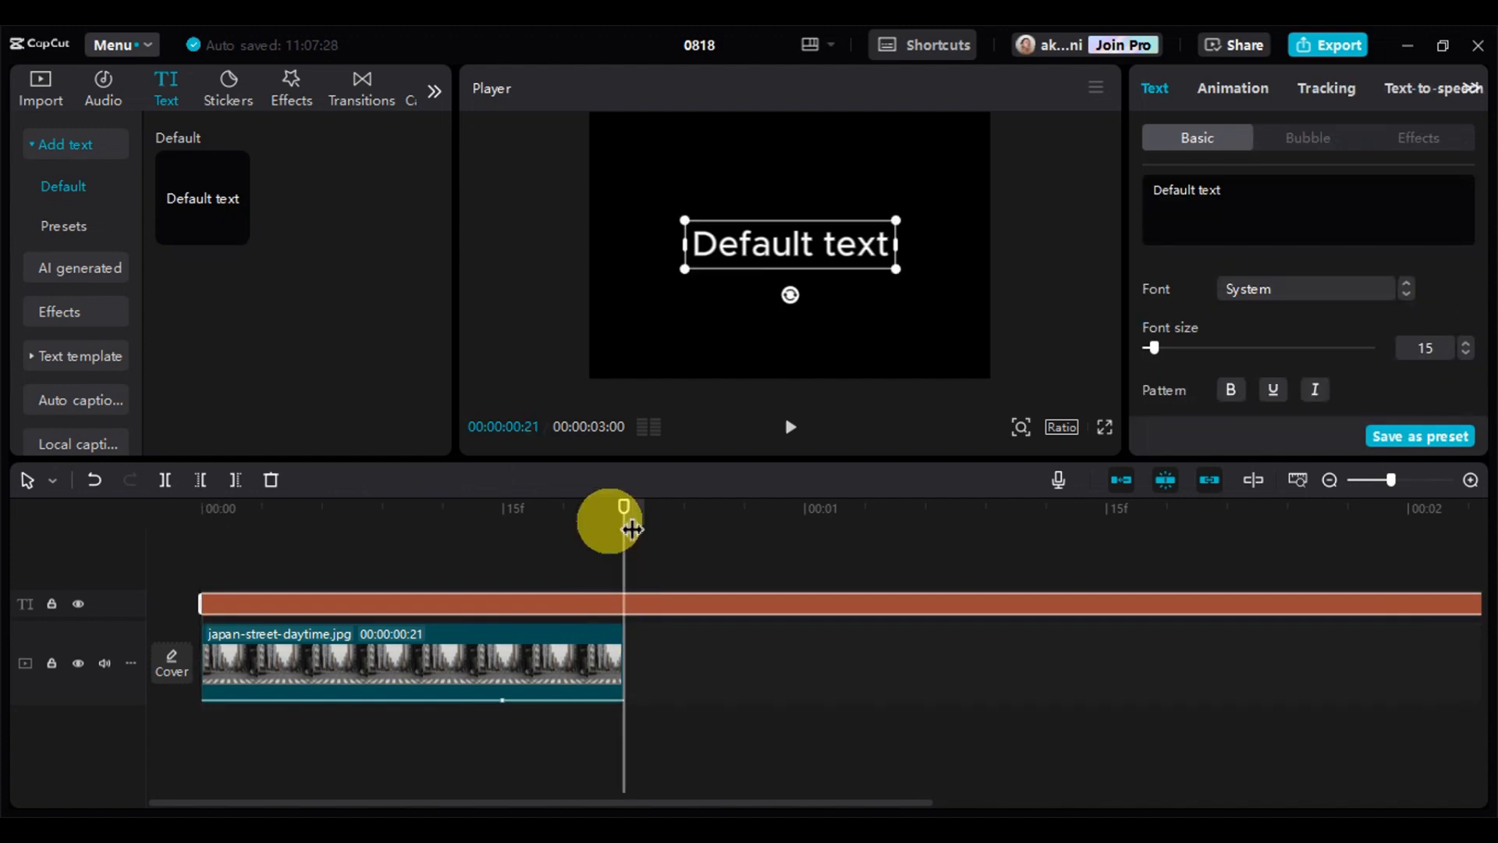
{"action": "left_click", "coordinate": [237, 481]}
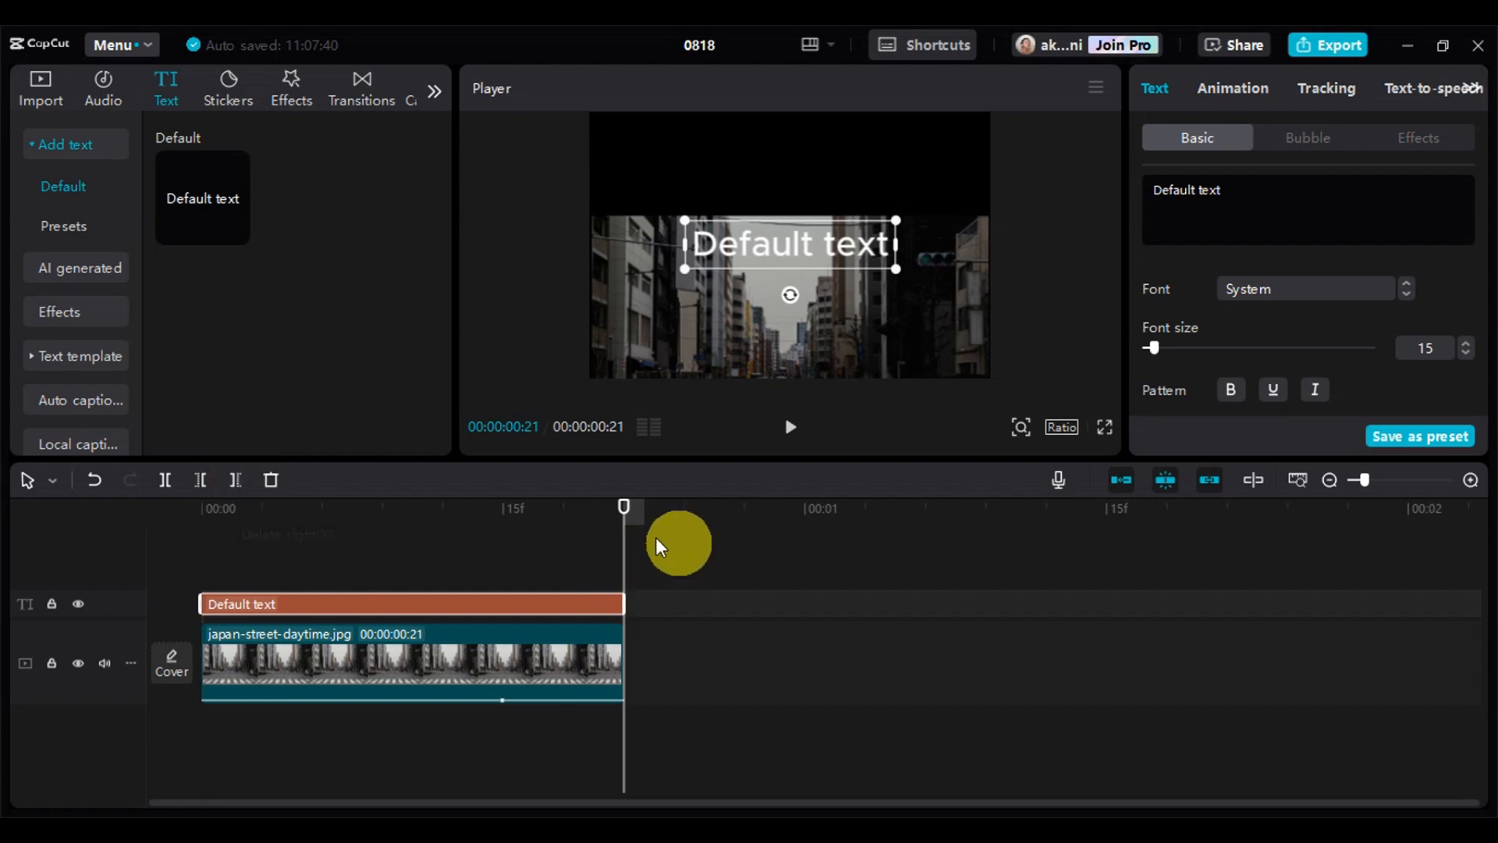
Step: Replace the text clip's wording with "text" and shrink the text in the centre of the frame
{"action": "left_click", "coordinate": [1243, 209]}
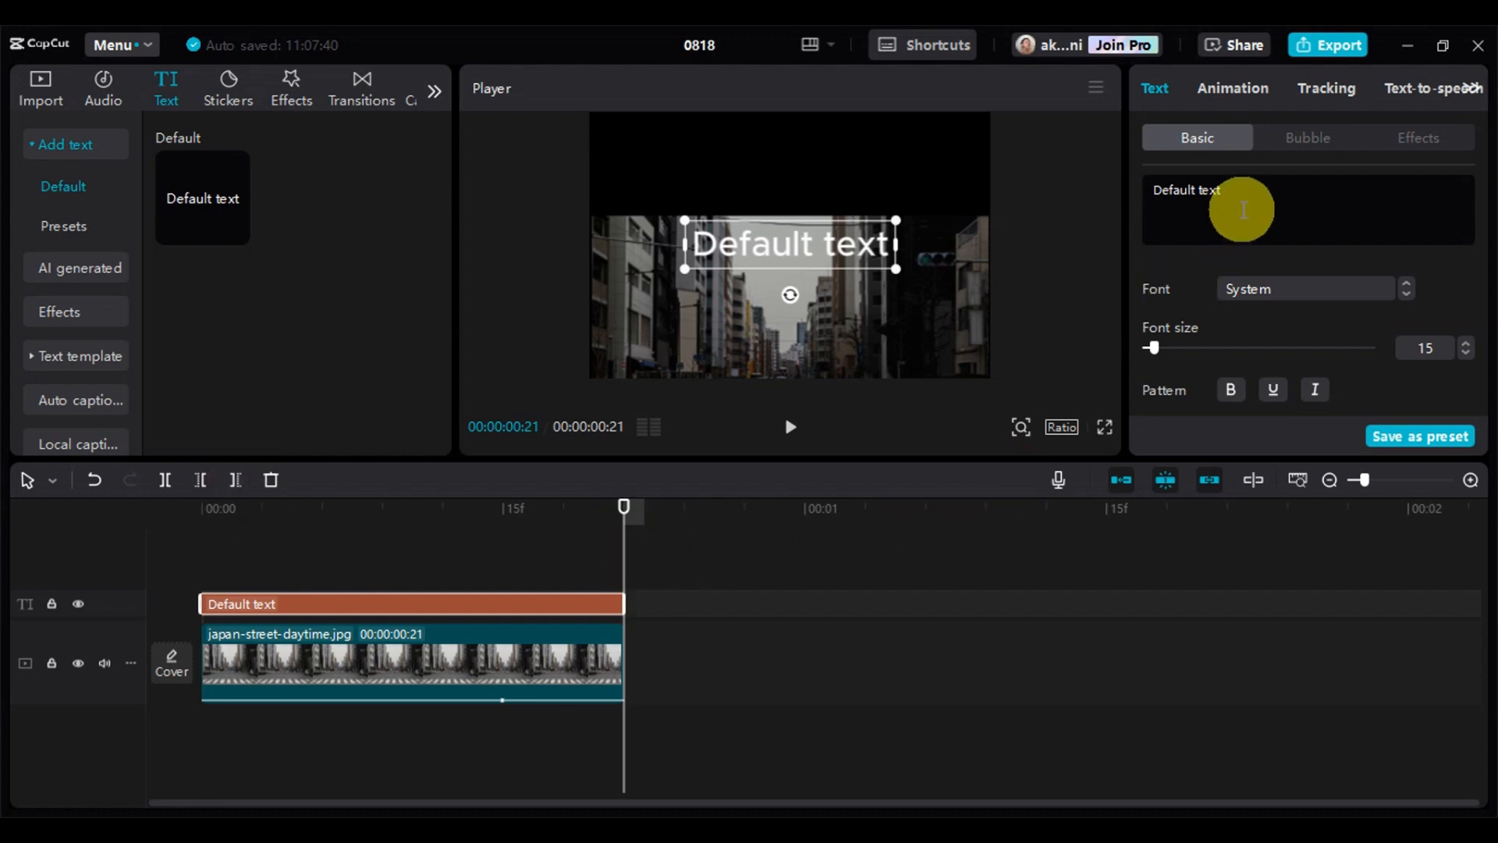
{"action": "left_click", "coordinate": [1237, 205]}
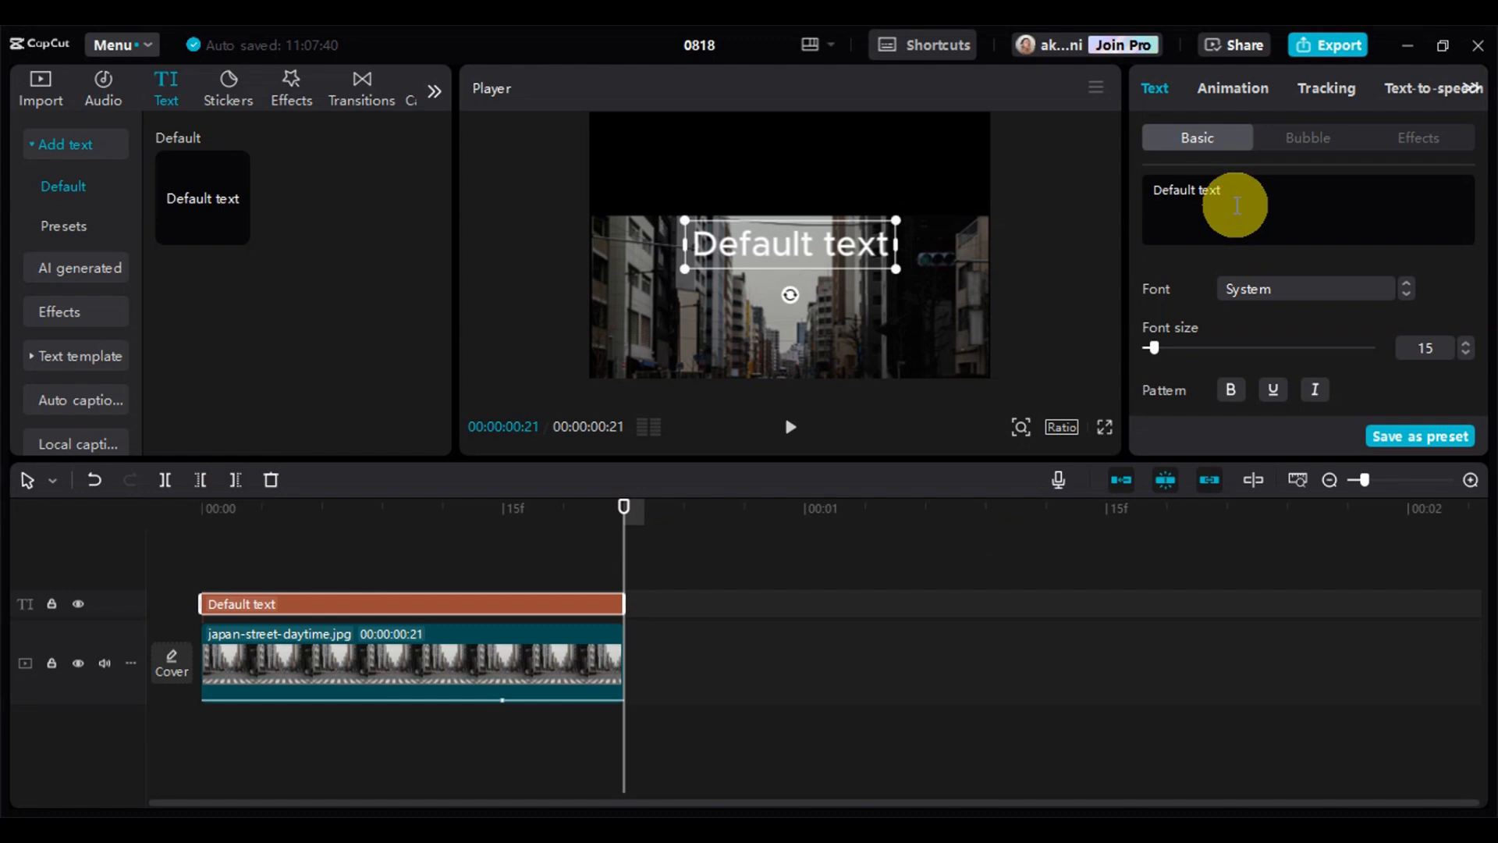
{"action": "key", "text": "ctrl+a"}
{"action": "key", "text": "BackSpace"}
{"action": "type", "text": "text"}
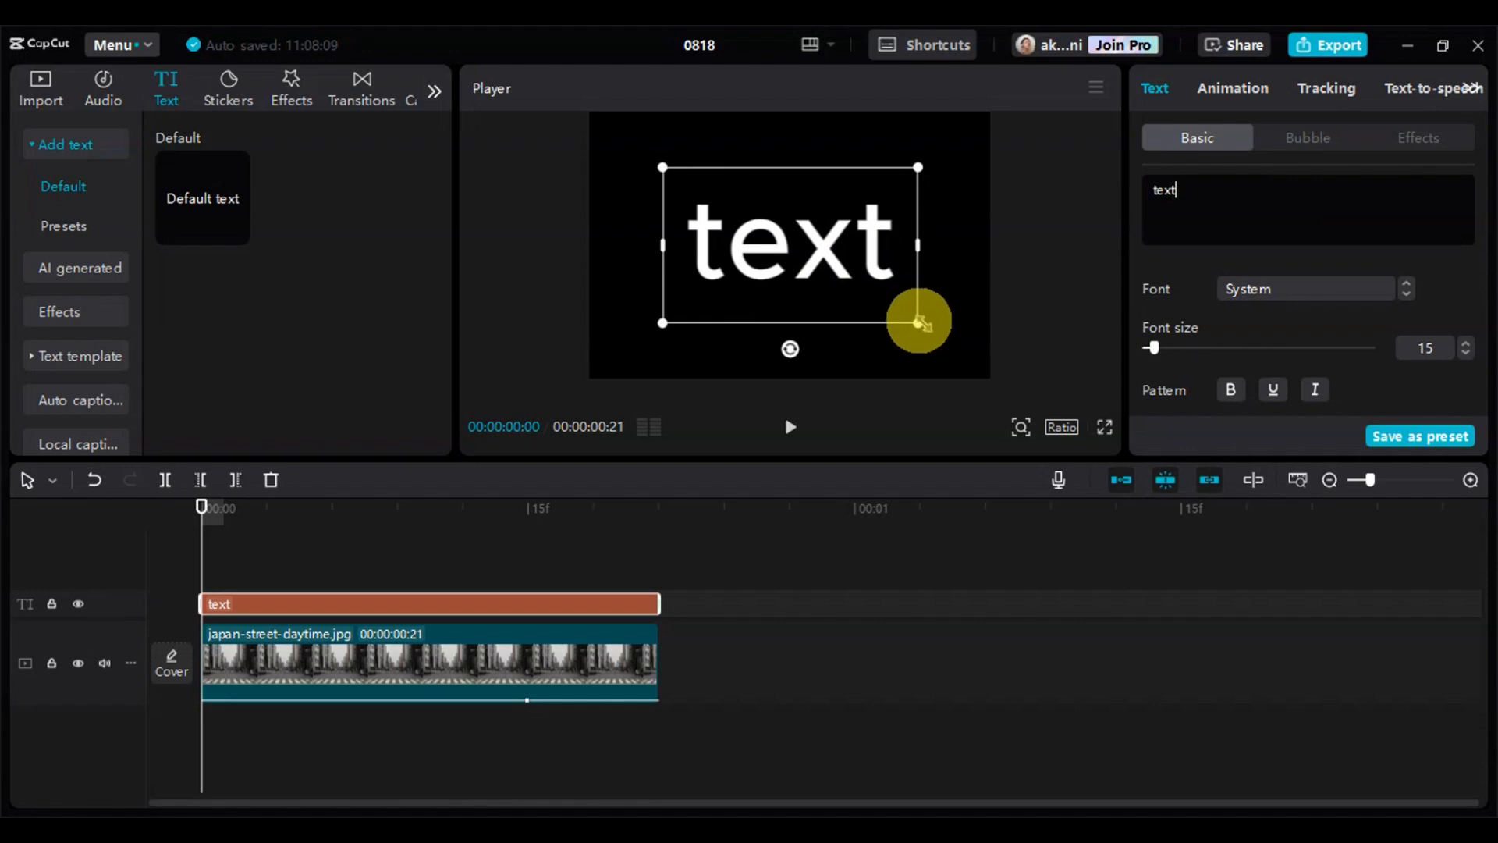
{"action": "left_click_drag", "start_coordinate": [919, 321], "coordinate": [861, 288]}
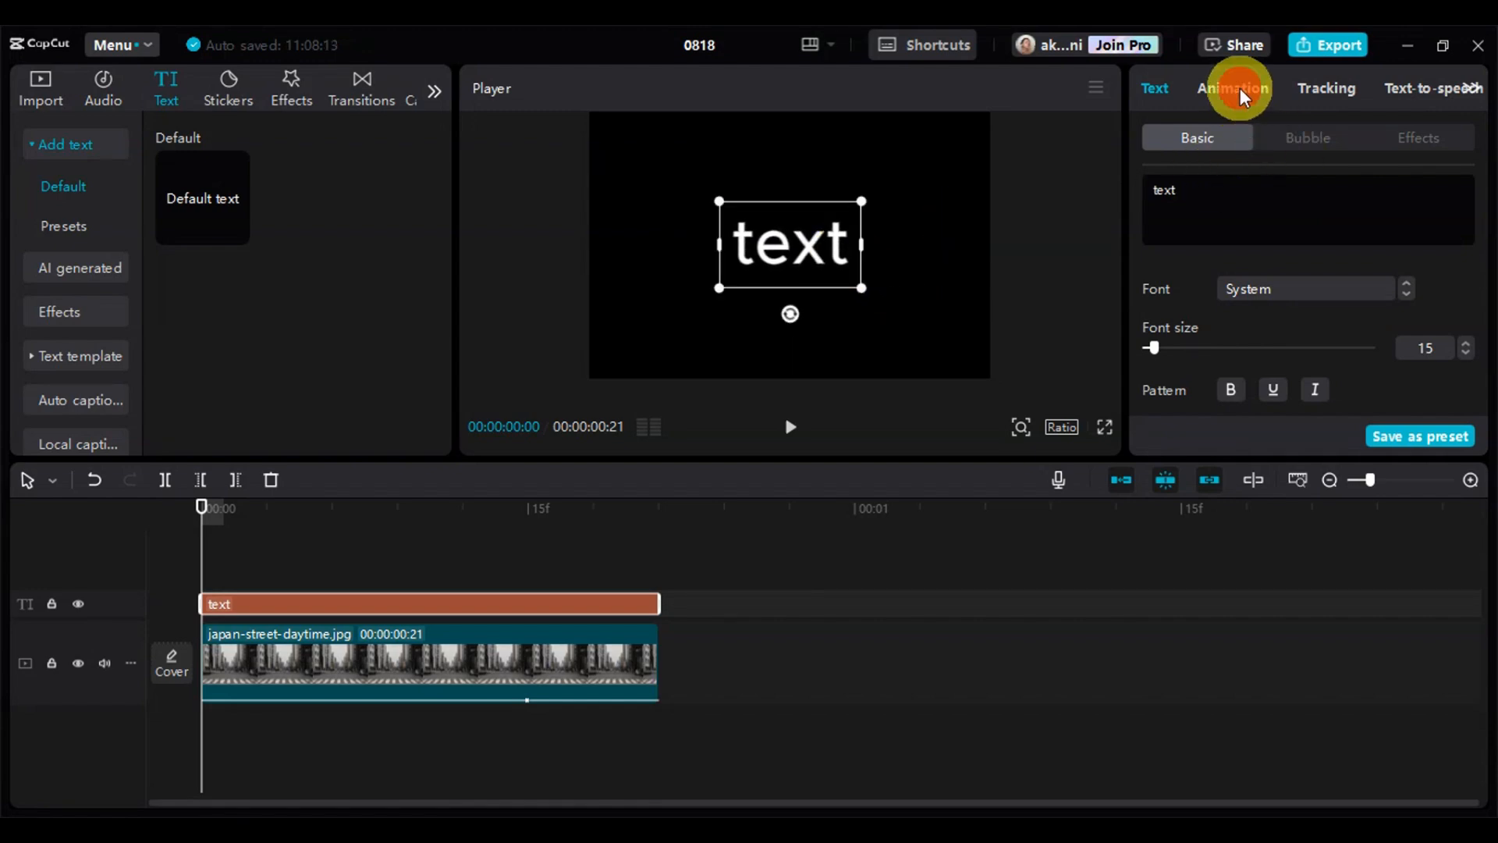
Step: Apply the Pop Up entrance animation and the Sunset exit animation to the text clip
{"action": "left_click", "coordinate": [1239, 88]}
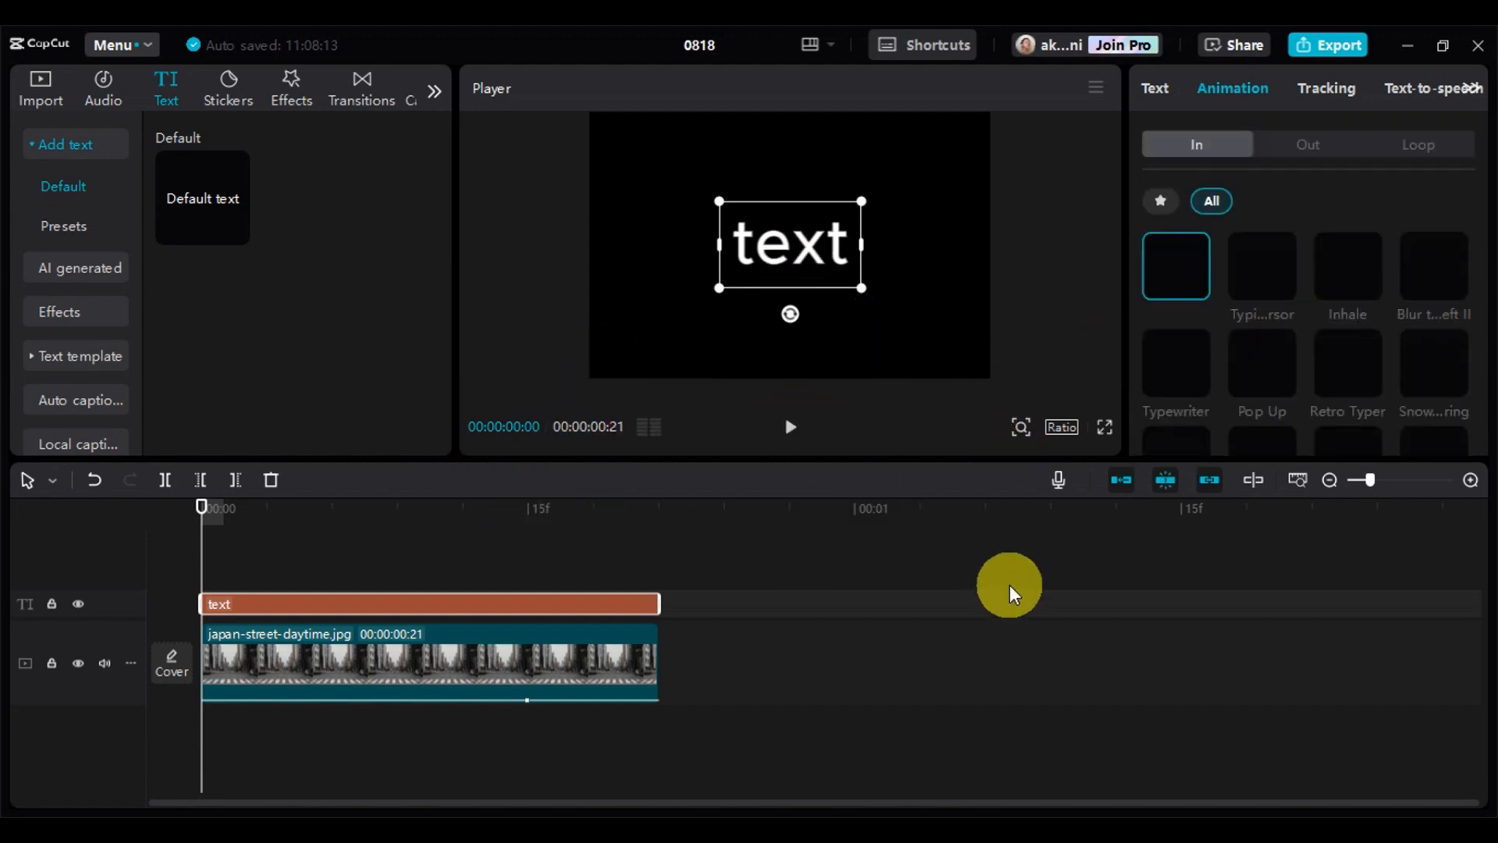
{"action": "scroll", "coordinate": [1315, 425], "scroll_direction": "down", "scroll_amount": 2}
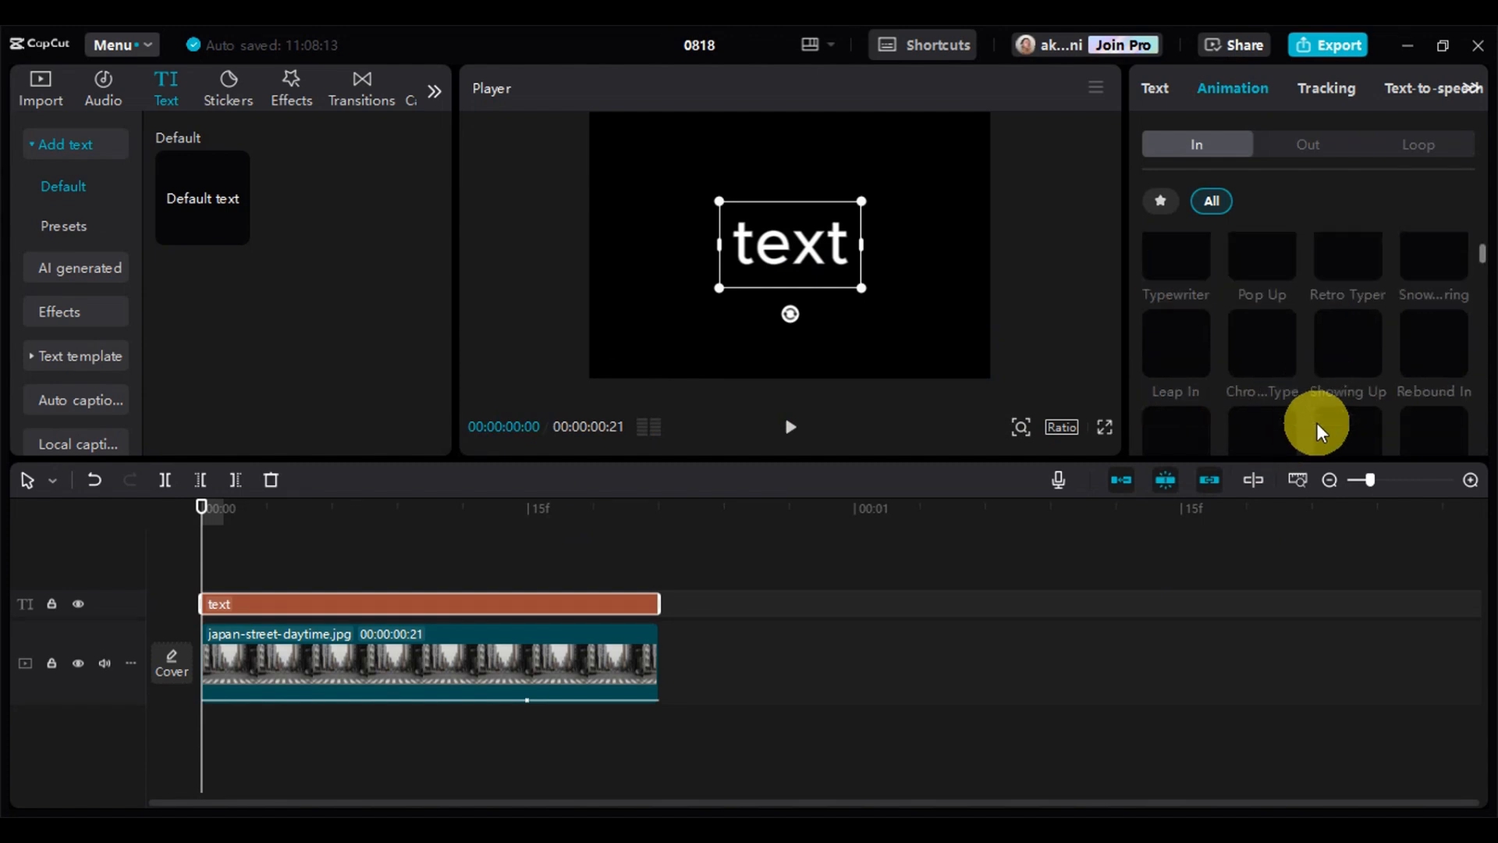
{"action": "scroll", "coordinate": [1310, 394], "scroll_direction": "up", "scroll_amount": 2}
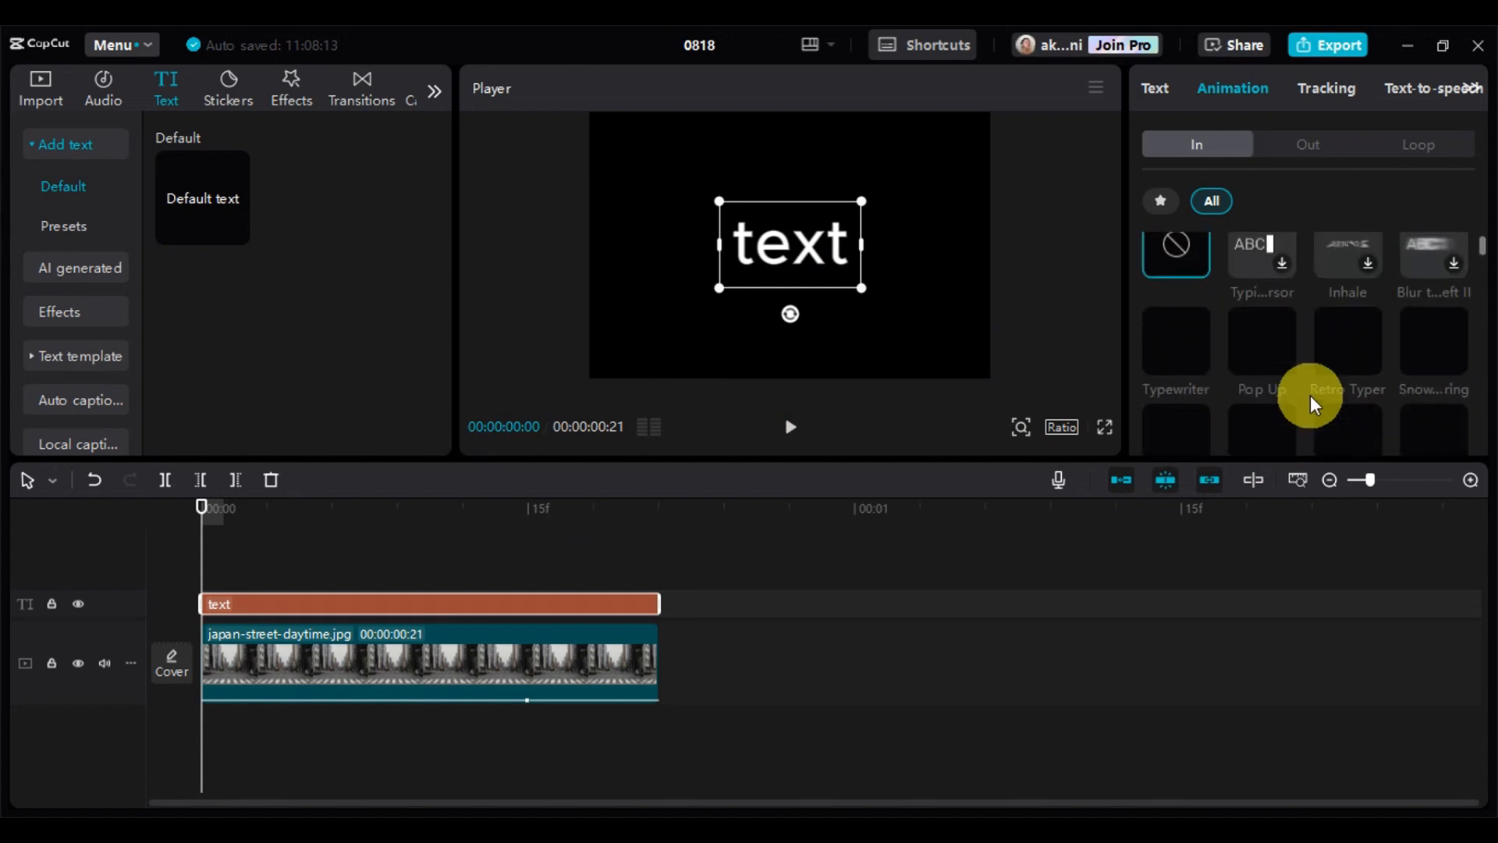
{"action": "left_click", "coordinate": [1286, 355]}
{"action": "left_click", "coordinate": [1303, 158]}
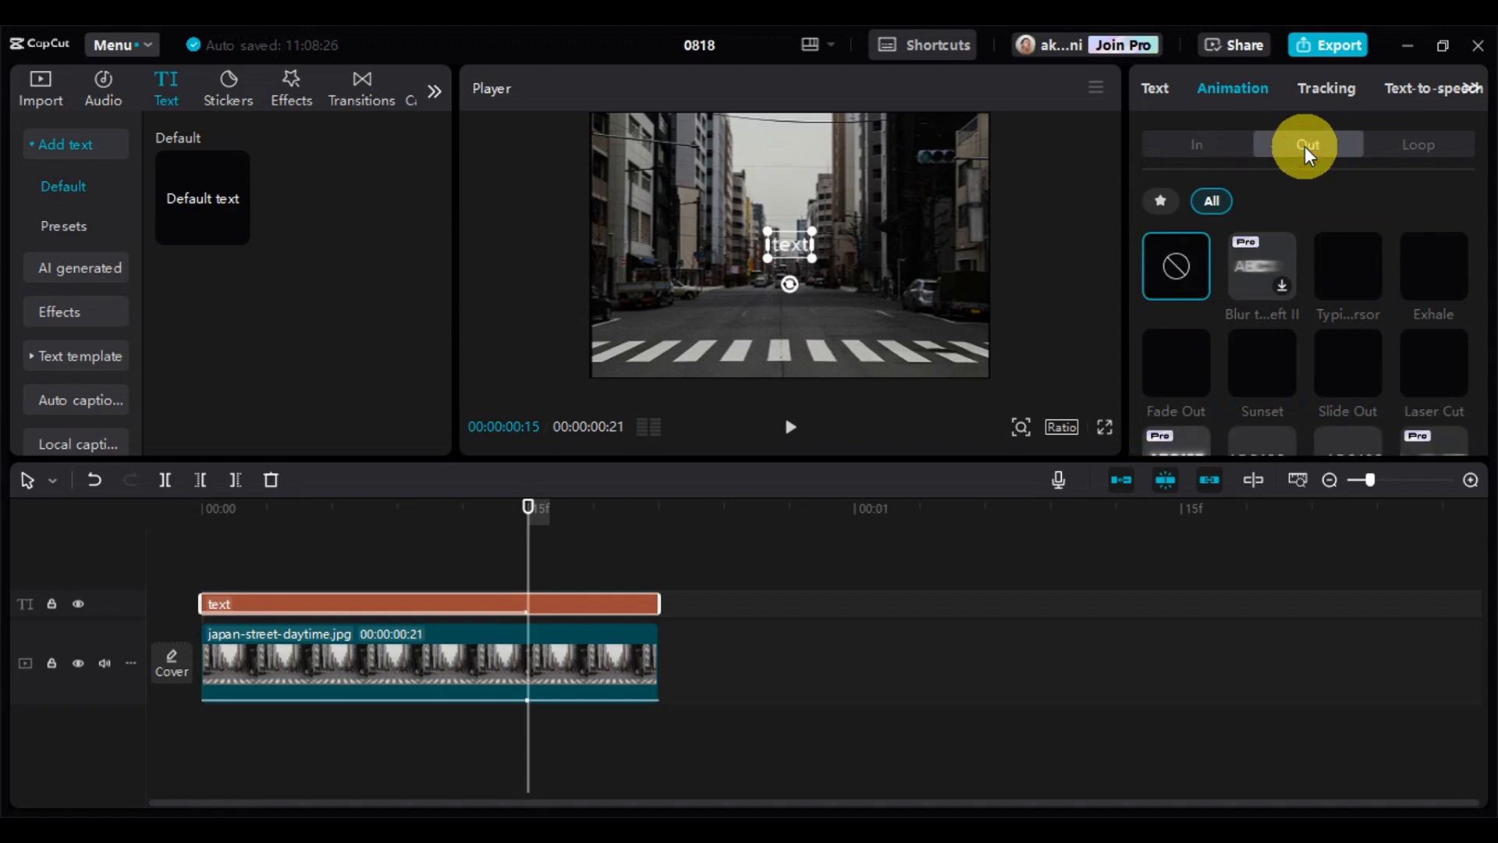
{"action": "left_click", "coordinate": [1279, 279]}
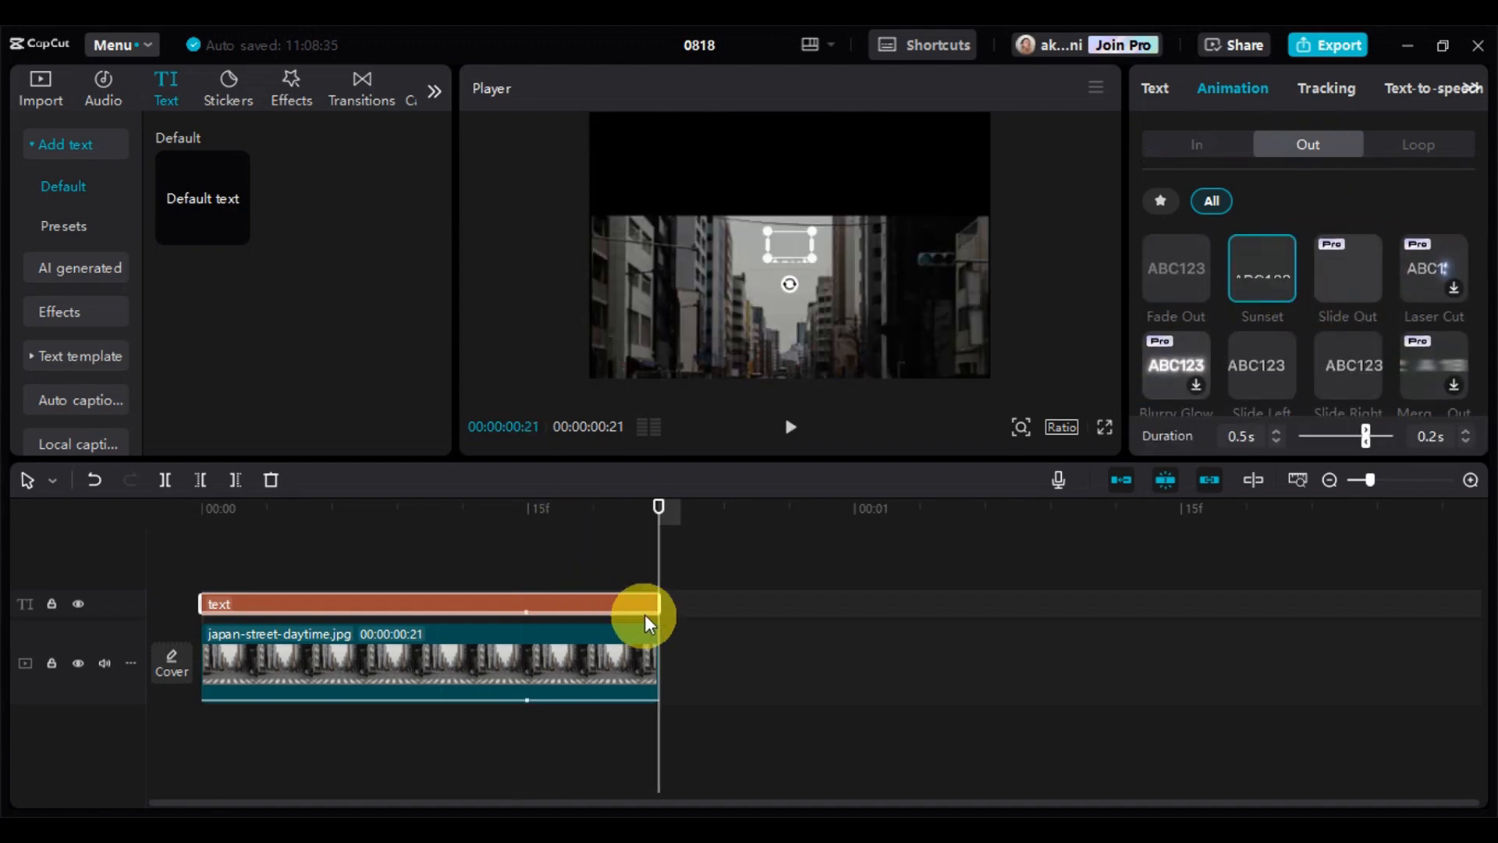
Step: Trim the text clip to run from about frame 2 to frame 8, and play the sequence from the start
{"action": "left_click_drag", "start_coordinate": [660, 605], "coordinate": [378, 602]}
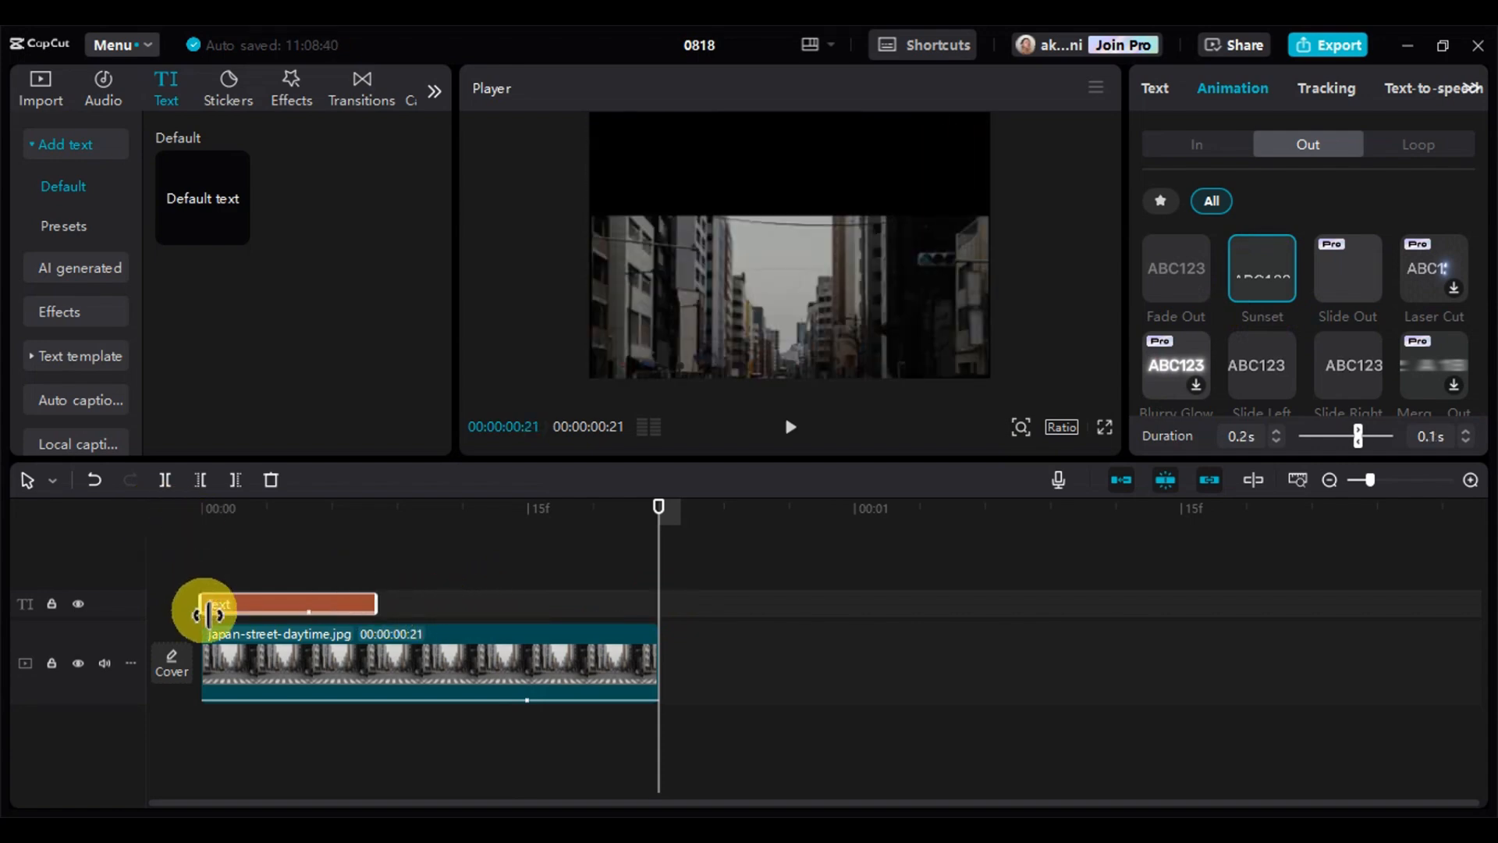
{"action": "left_click_drag", "start_coordinate": [208, 606], "coordinate": [244, 605]}
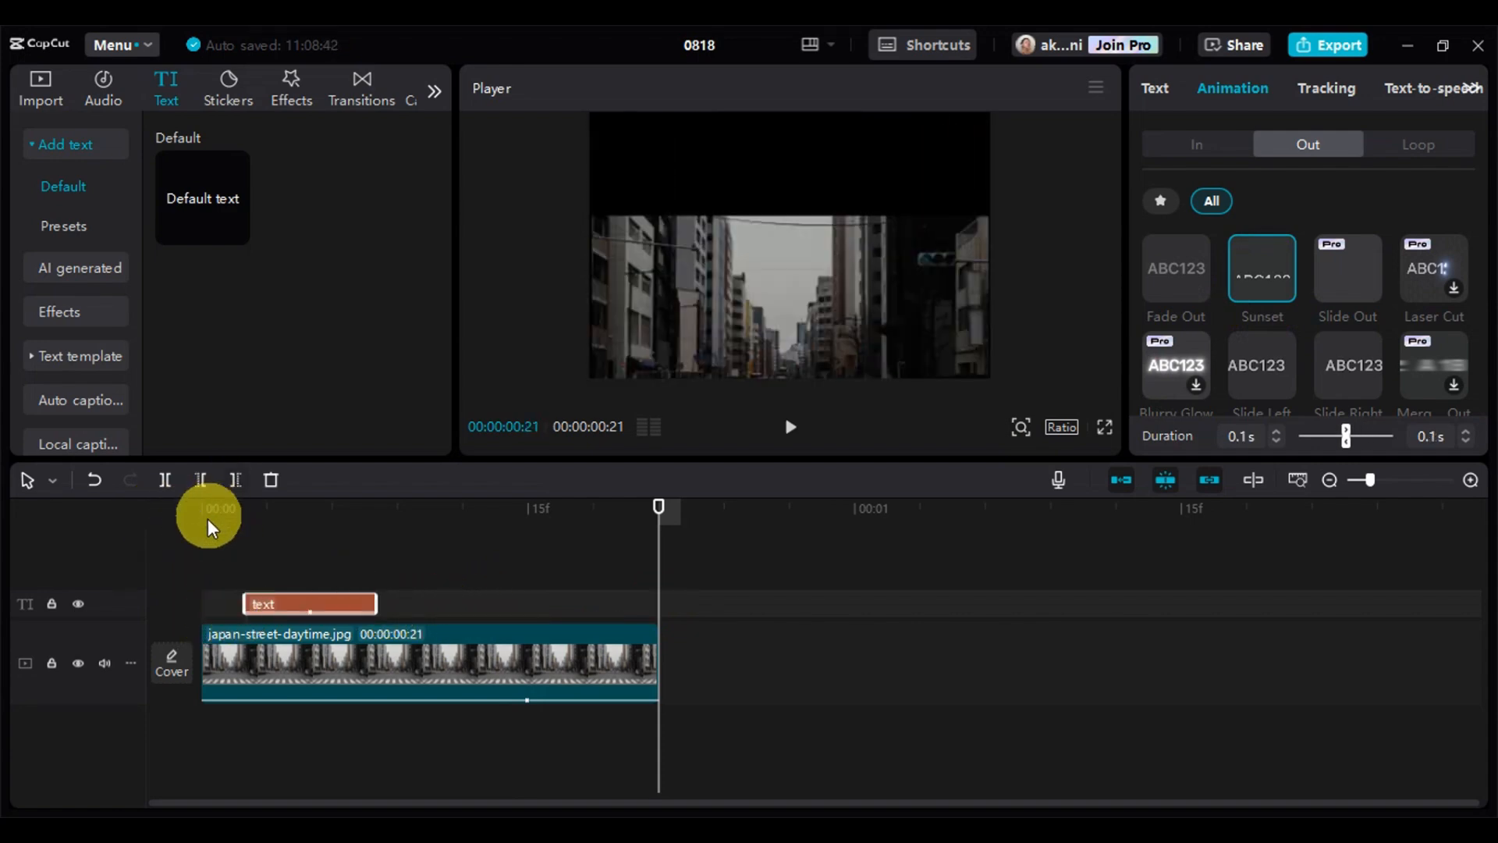
{"action": "left_click", "coordinate": [207, 518]}
{"action": "key", "text": "space"}
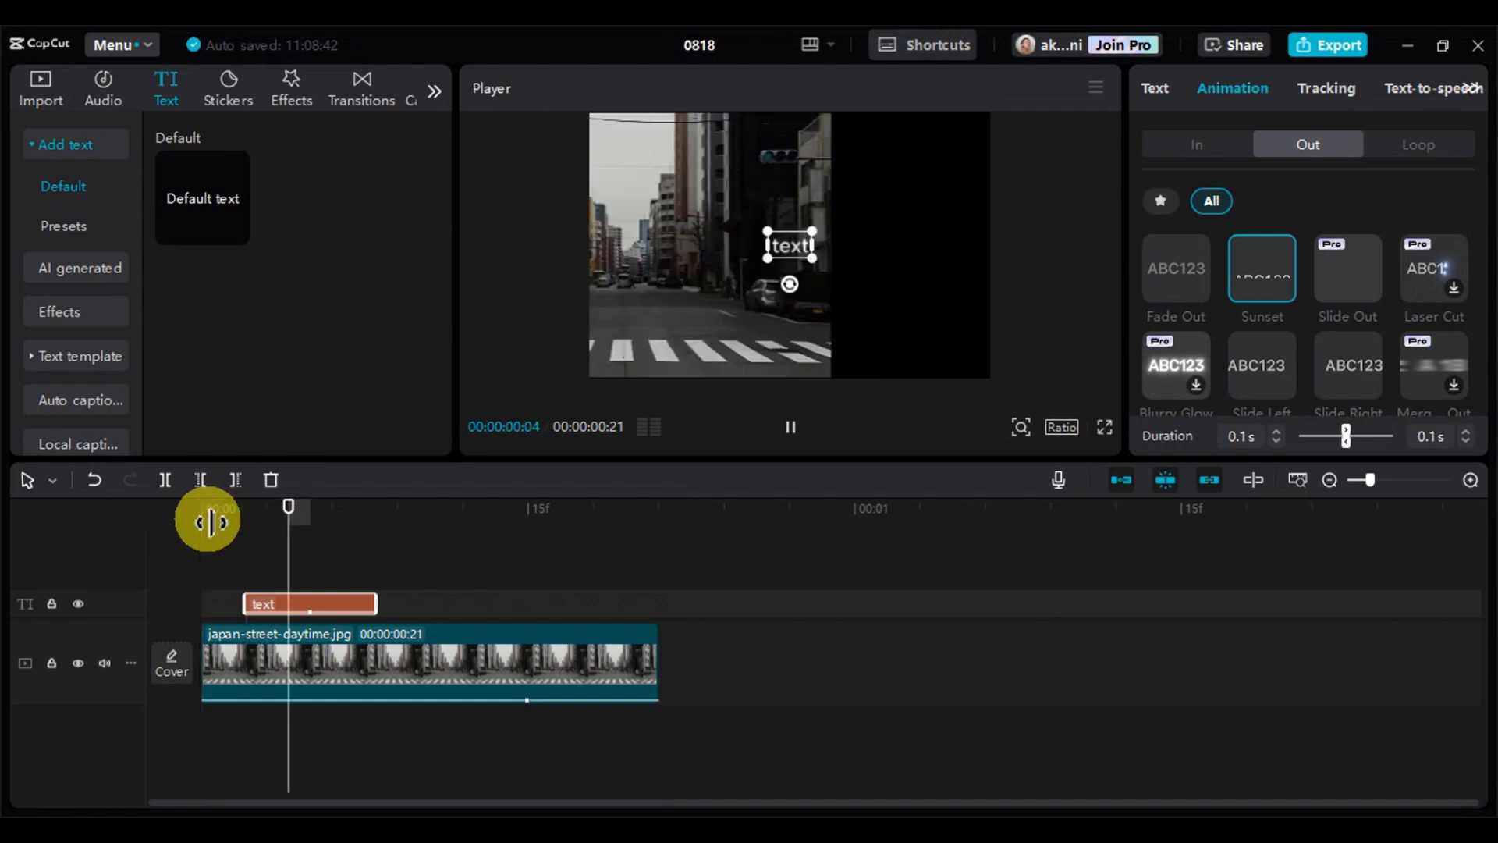
Step: Extend the street clip to 00:00:01:21 and the text clip's end to about 00:00:00:25, and play from the start
{"action": "left_click", "coordinate": [547, 691]}
{"action": "left_click_drag", "start_coordinate": [659, 680], "coordinate": [1314, 681]}
{"action": "left_click", "coordinate": [374, 604]}
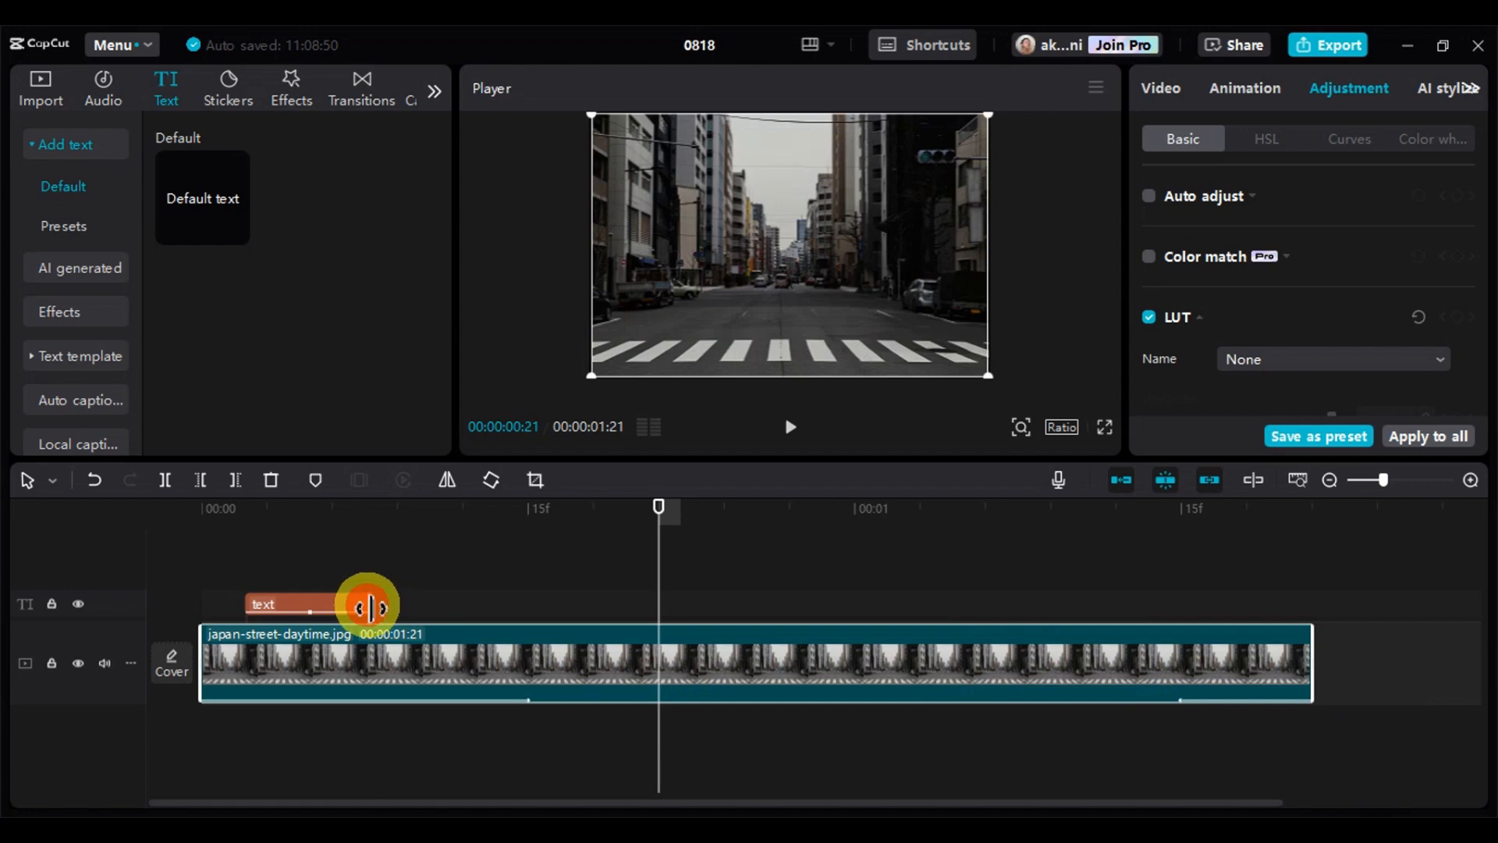
{"action": "left_click_drag", "start_coordinate": [401, 609], "coordinate": [745, 624]}
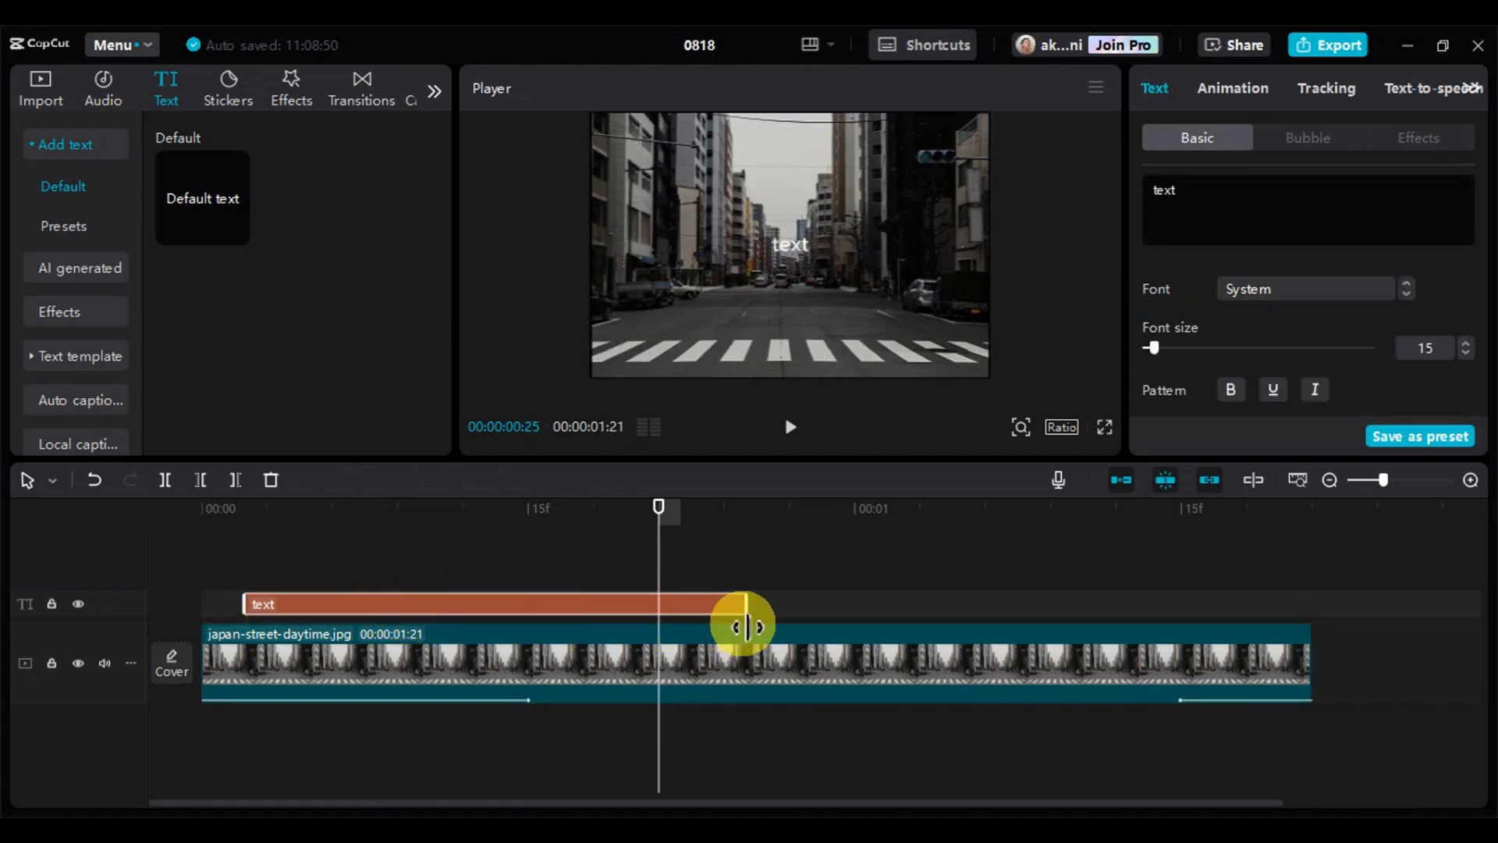
{"action": "left_click", "coordinate": [204, 515]}
{"action": "key", "text": "space"}
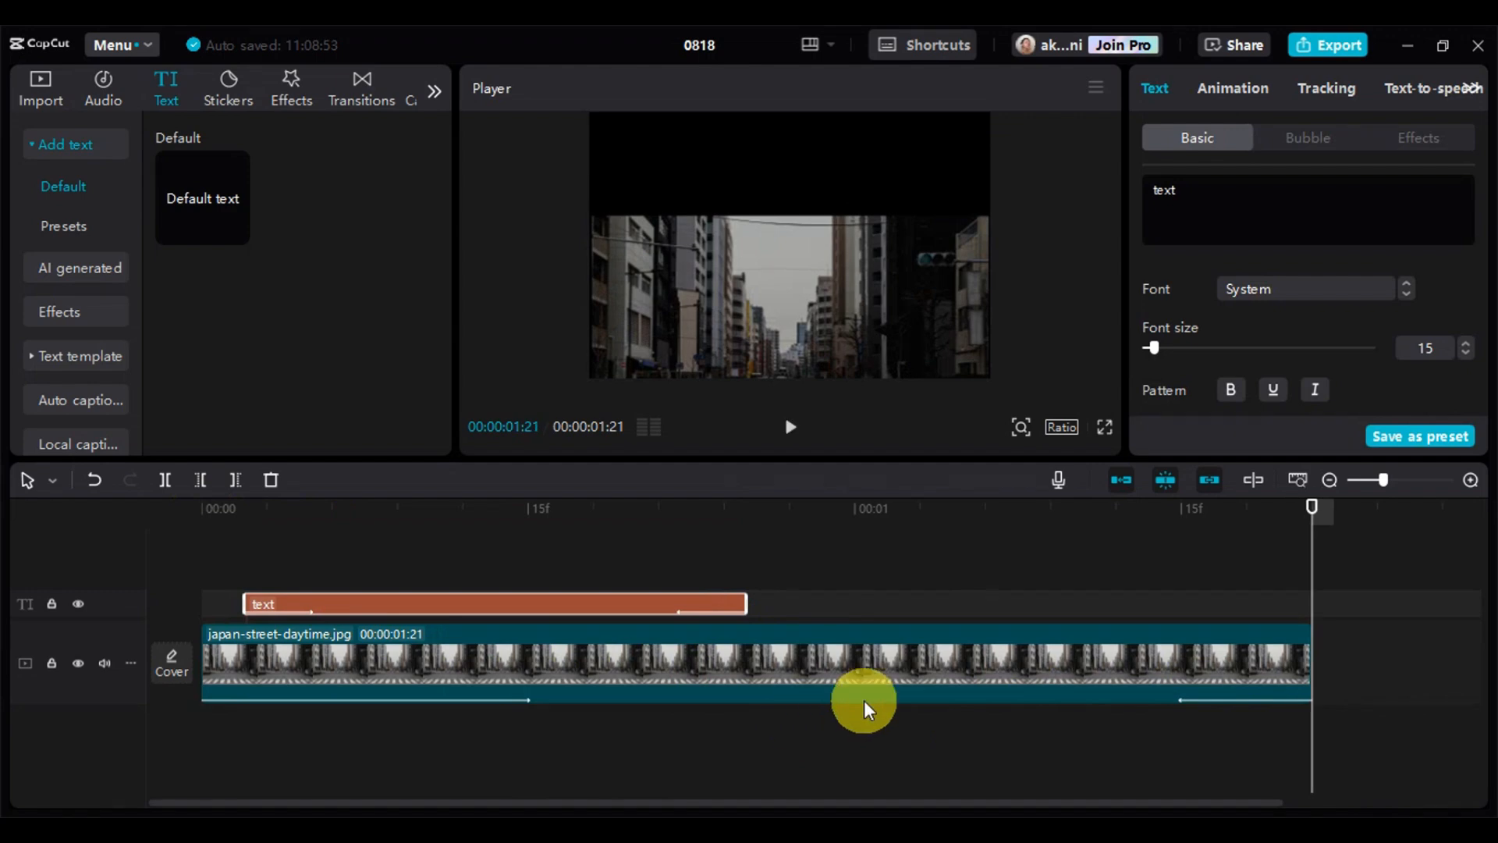
Step: Add the thumbs-up counter sticker at 00:00:01:12 and trim its end to 00:00:01:15
{"action": "left_click", "coordinate": [1111, 511]}
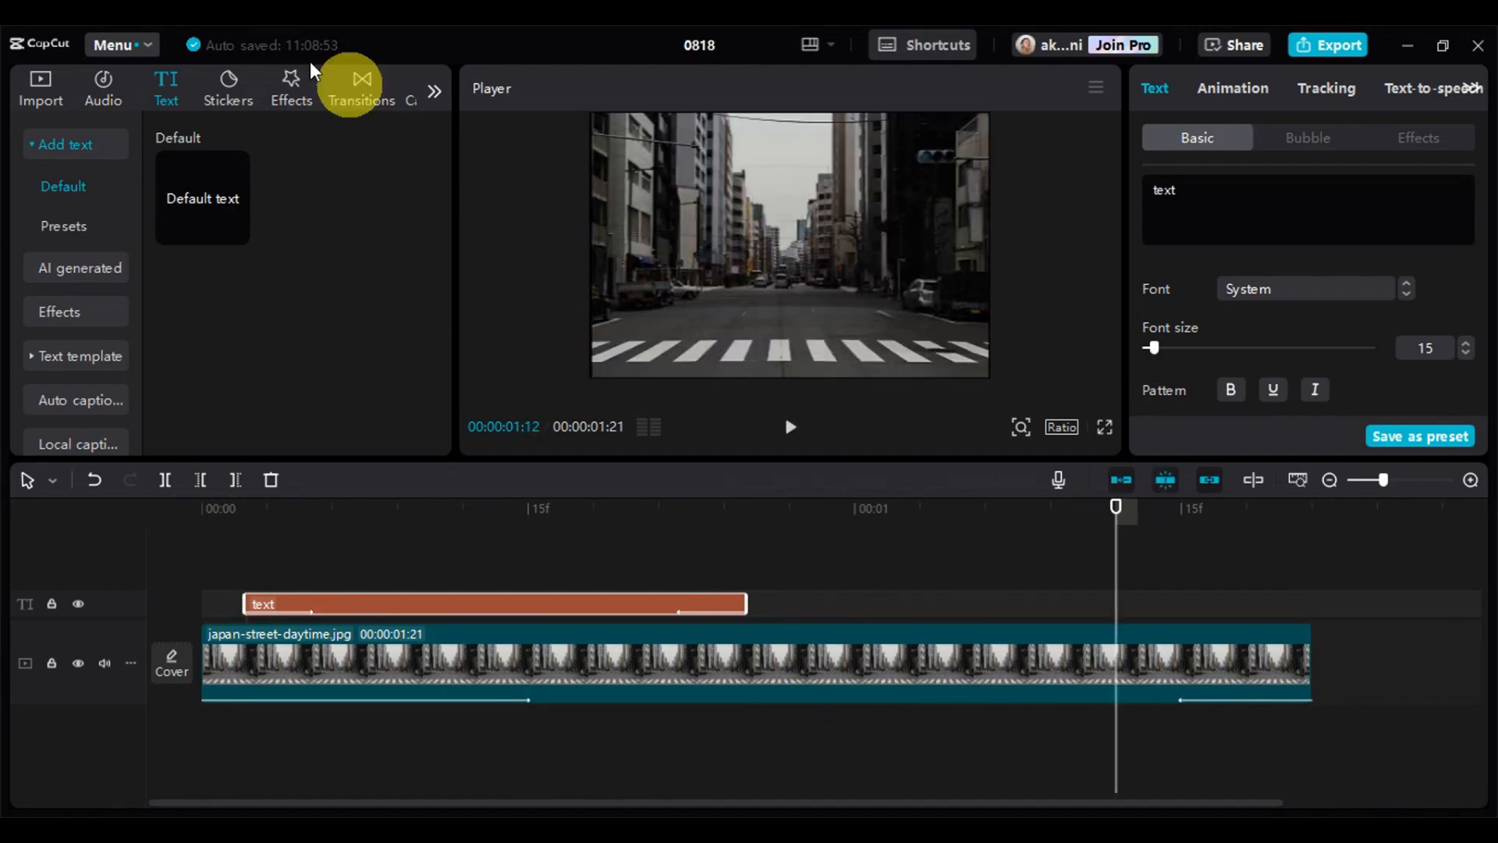
{"action": "left_click", "coordinate": [227, 82]}
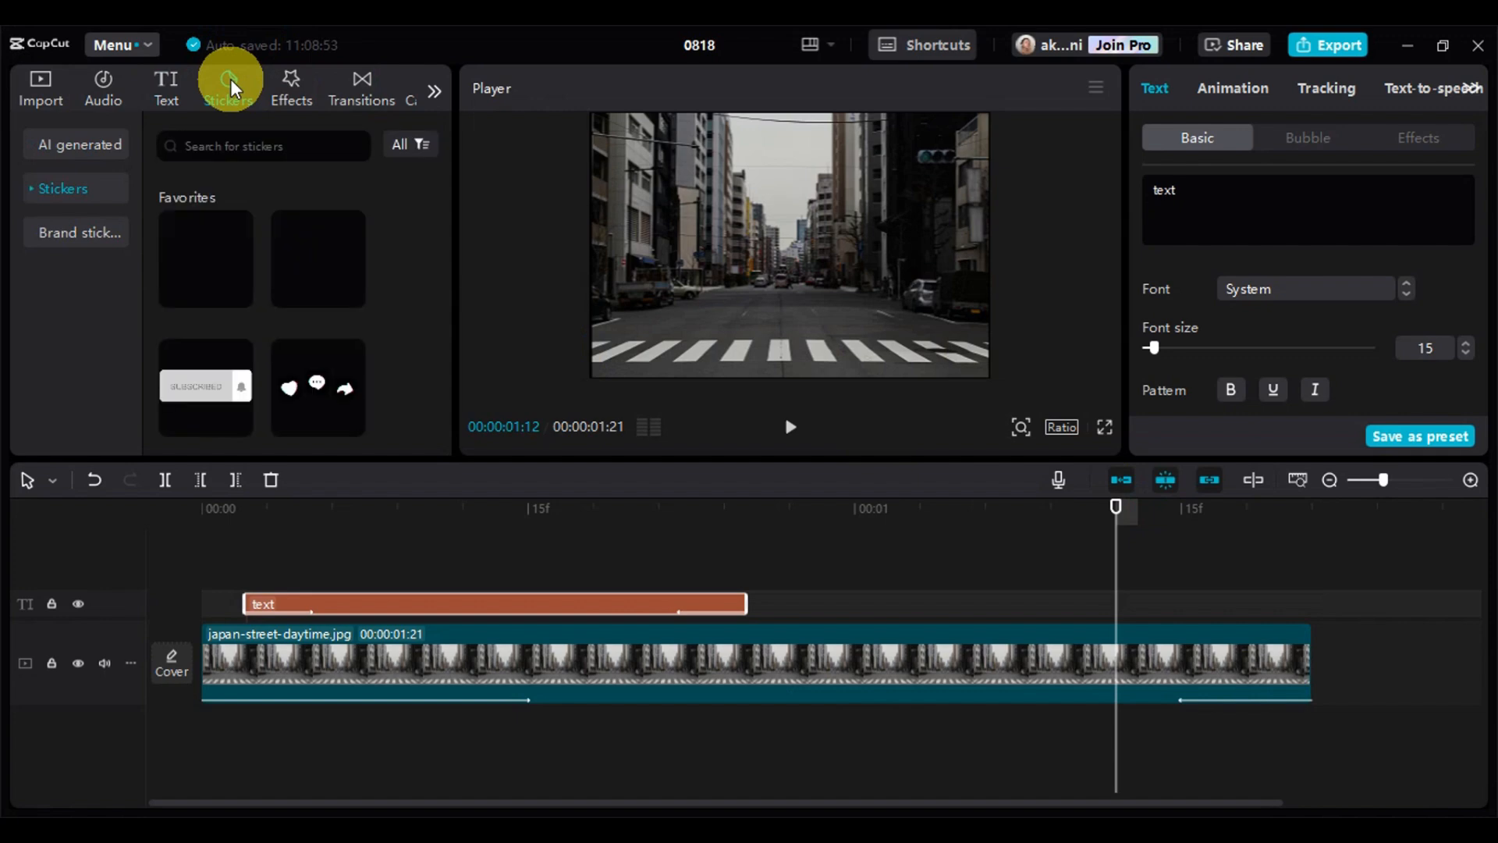
{"action": "scroll", "coordinate": [336, 330], "scroll_direction": "down", "scroll_amount": 3}
{"action": "scroll", "coordinate": [335, 330], "scroll_direction": "down", "scroll_amount": 6}
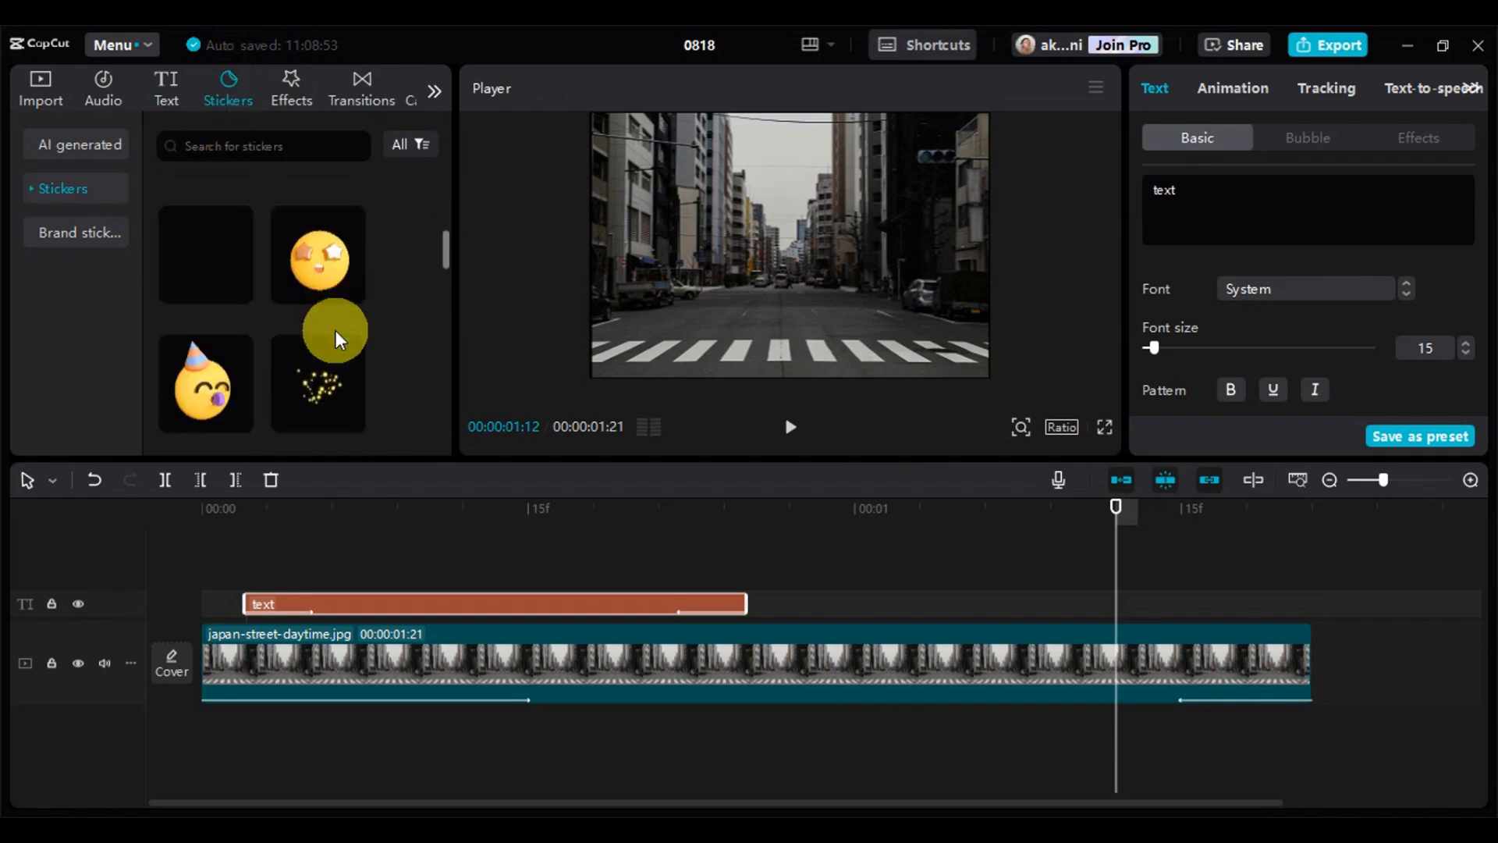
{"action": "scroll", "coordinate": [335, 330], "scroll_direction": "down", "scroll_amount": 5}
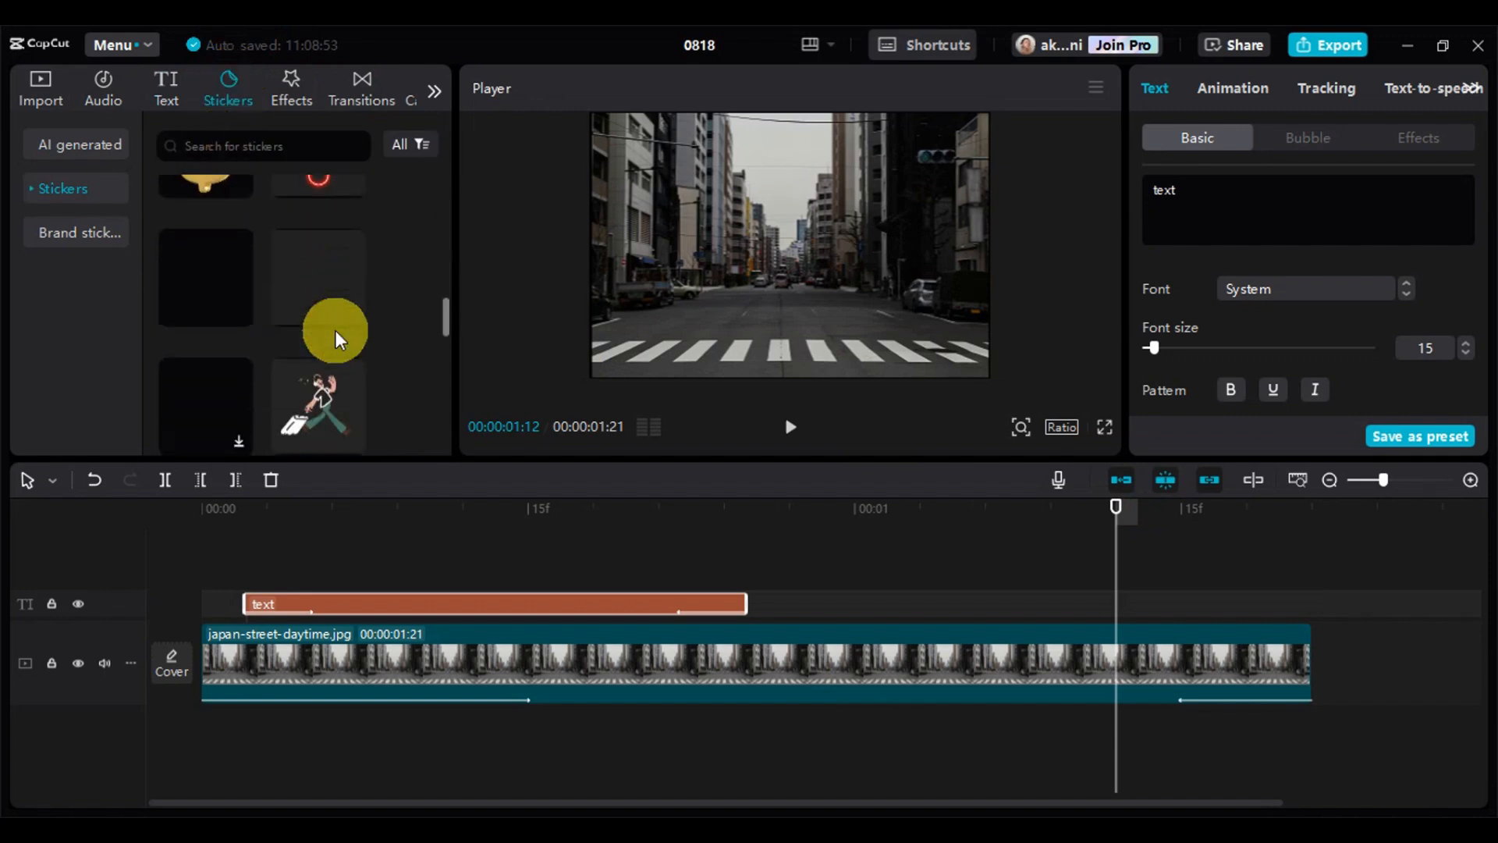
{"action": "scroll", "coordinate": [336, 330], "scroll_direction": "down", "scroll_amount": 4}
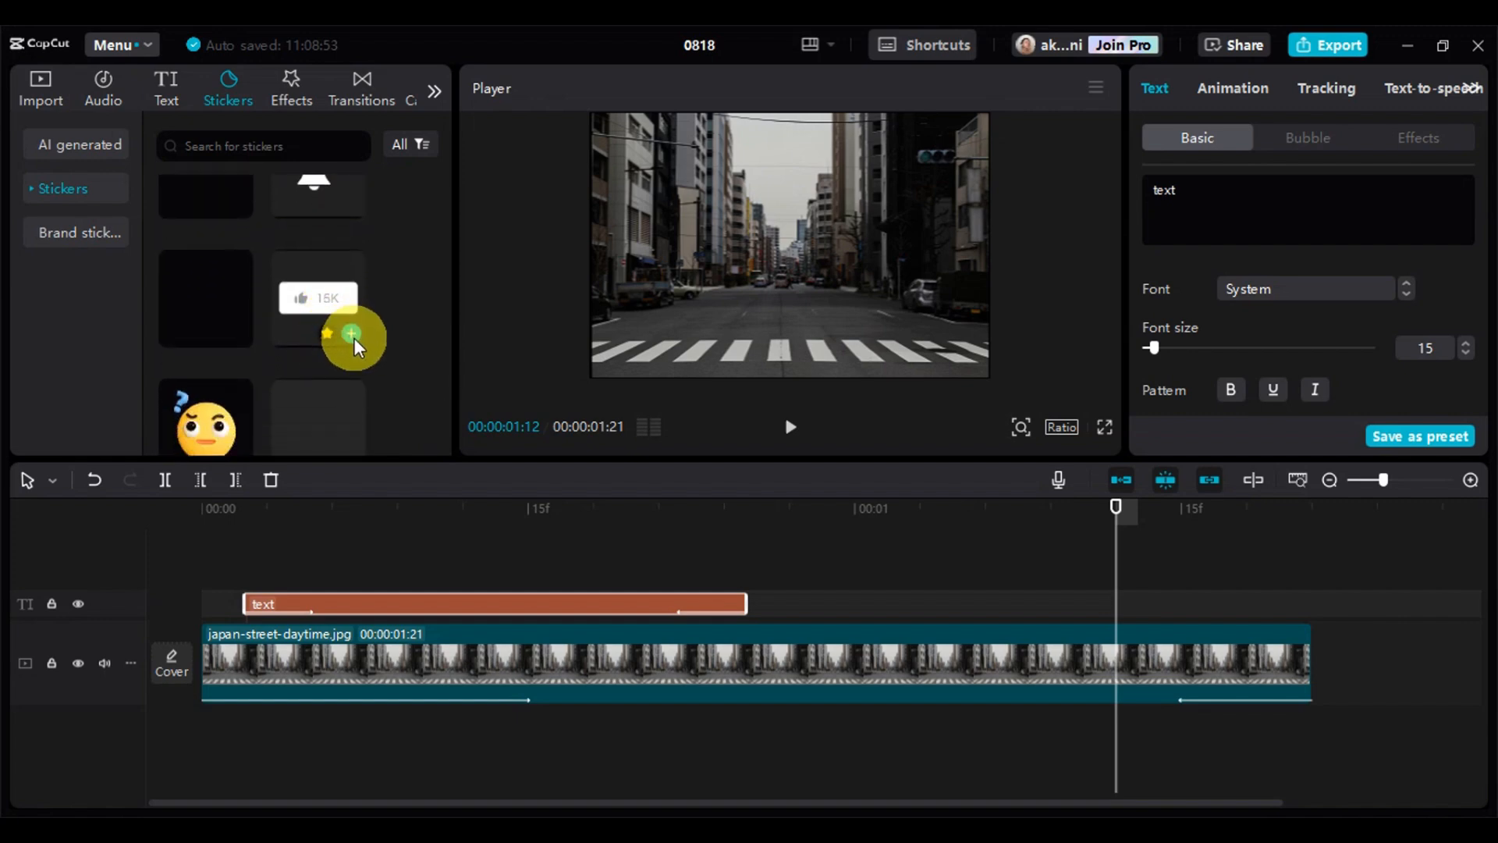
{"action": "left_click", "coordinate": [349, 332]}
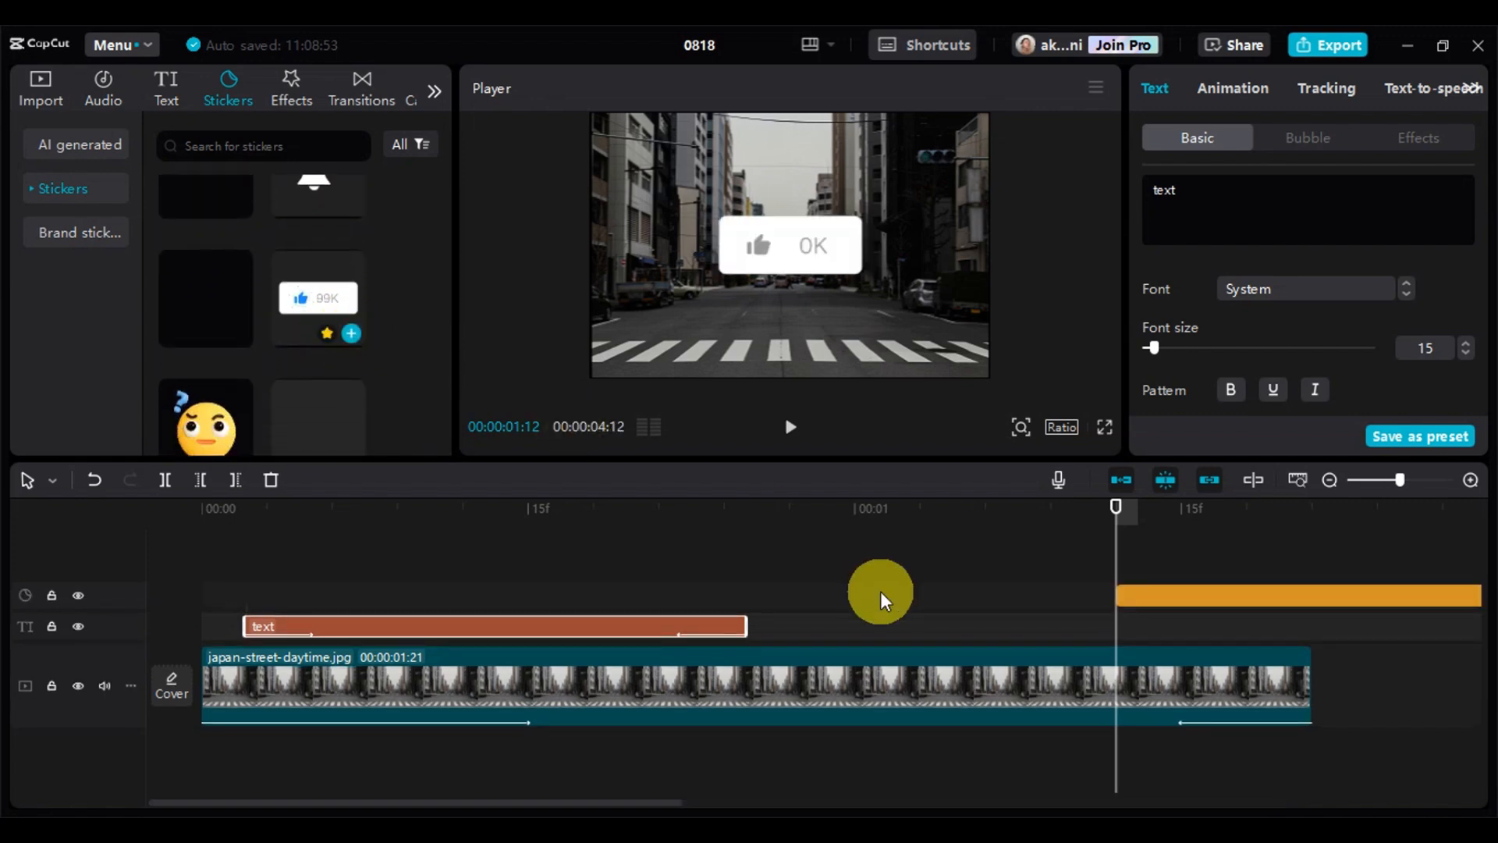
{"action": "left_click", "coordinate": [1182, 517]}
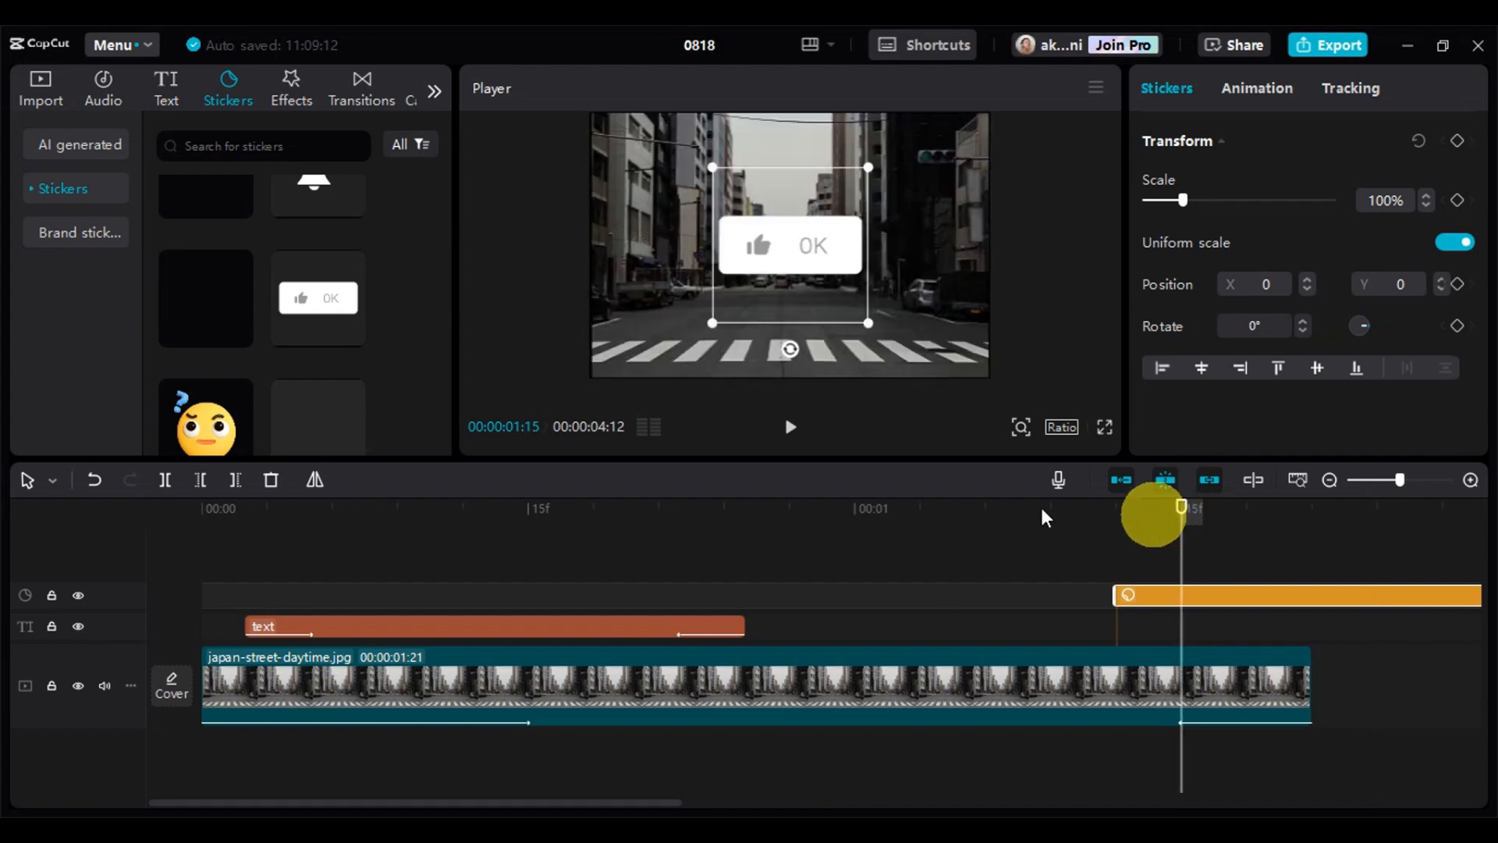
{"action": "left_click", "coordinate": [242, 484]}
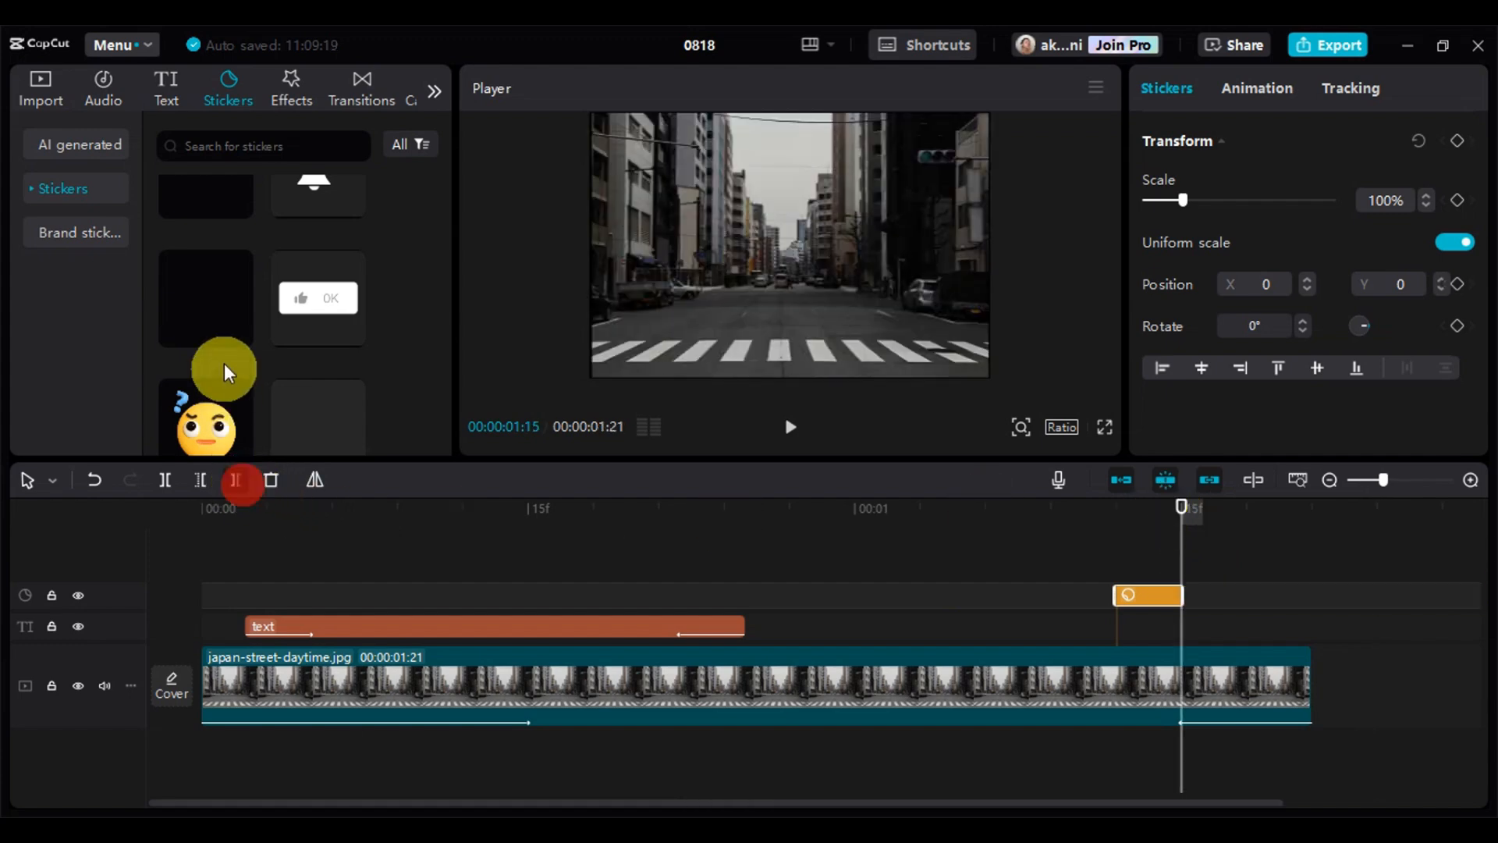
Step: Add the red Subscribe sticker at 00:00:01:15 and advance the playhead to 00:00:01:23
{"action": "left_click", "coordinate": [245, 337]}
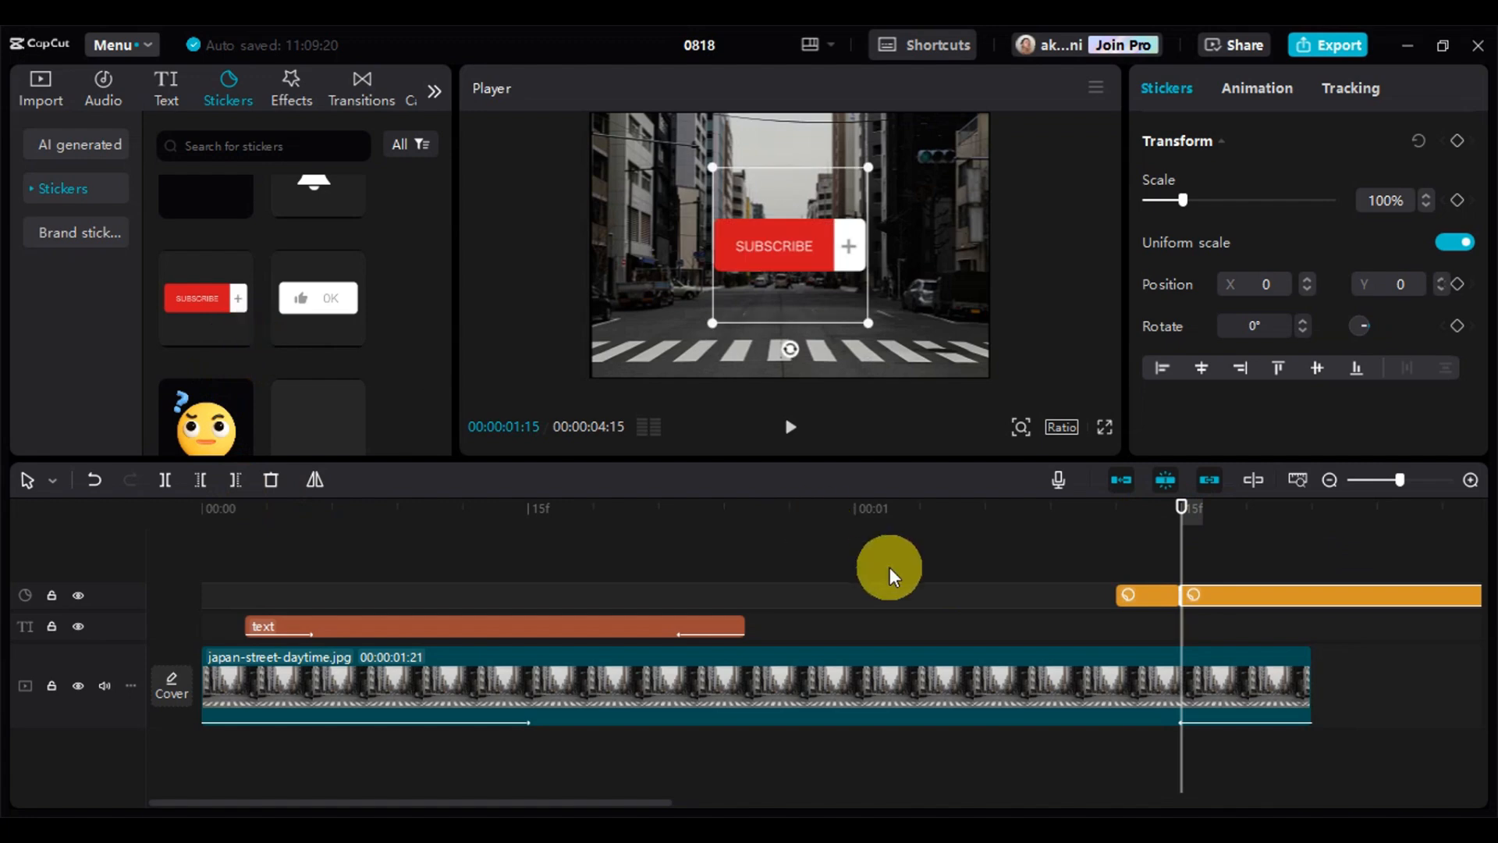
{"action": "key", "text": "Right"}
{"action": "key", "text": "Right"}
{"action": "key", "text": "Right"}
{"action": "key", "text": "Right"}
{"action": "key", "text": "Right"}
{"action": "key", "text": "Right"}
{"action": "key", "text": "Right"}
{"action": "key", "text": "Right"}
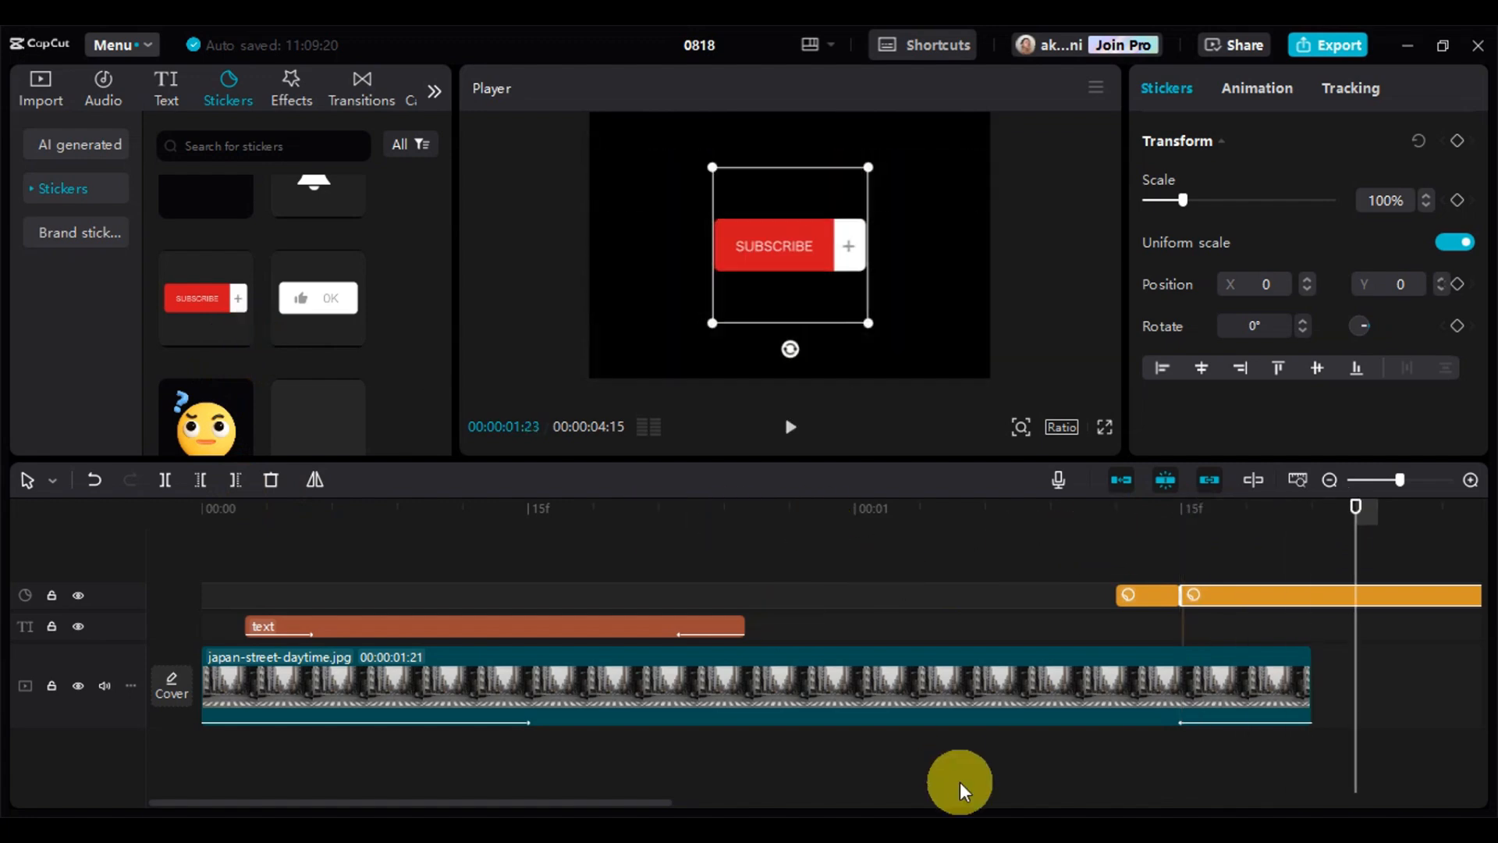
Step: Extend the street clip past the Subscribe sticker and trim its end to the sticker's end at 00:00:04:15
{"action": "left_click", "coordinate": [1006, 677]}
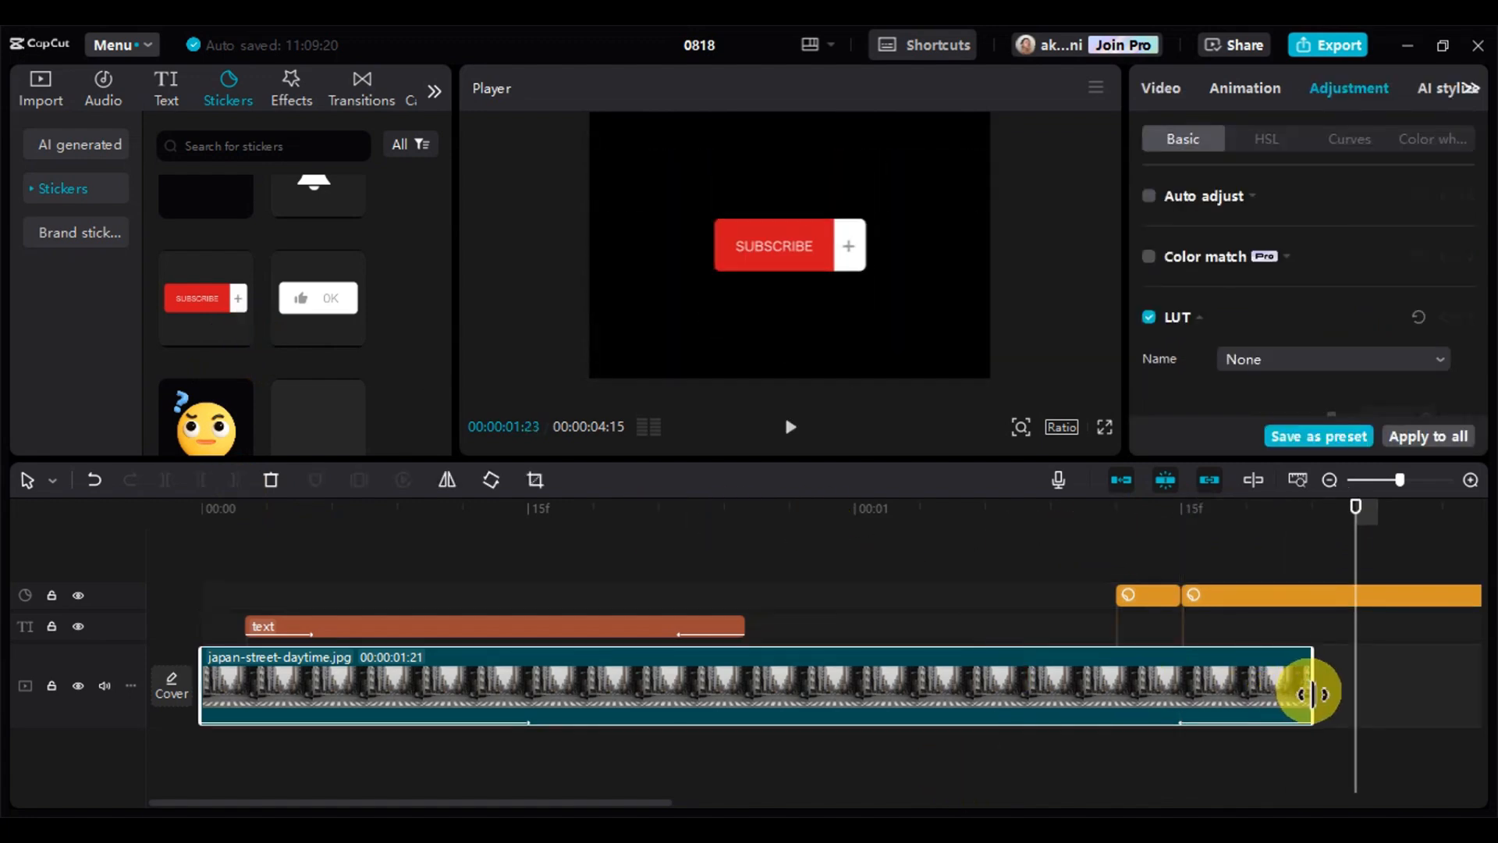
{"action": "left_click_drag", "start_coordinate": [1313, 692], "coordinate": [1440, 706]}
{"action": "left_click", "coordinate": [368, 512]}
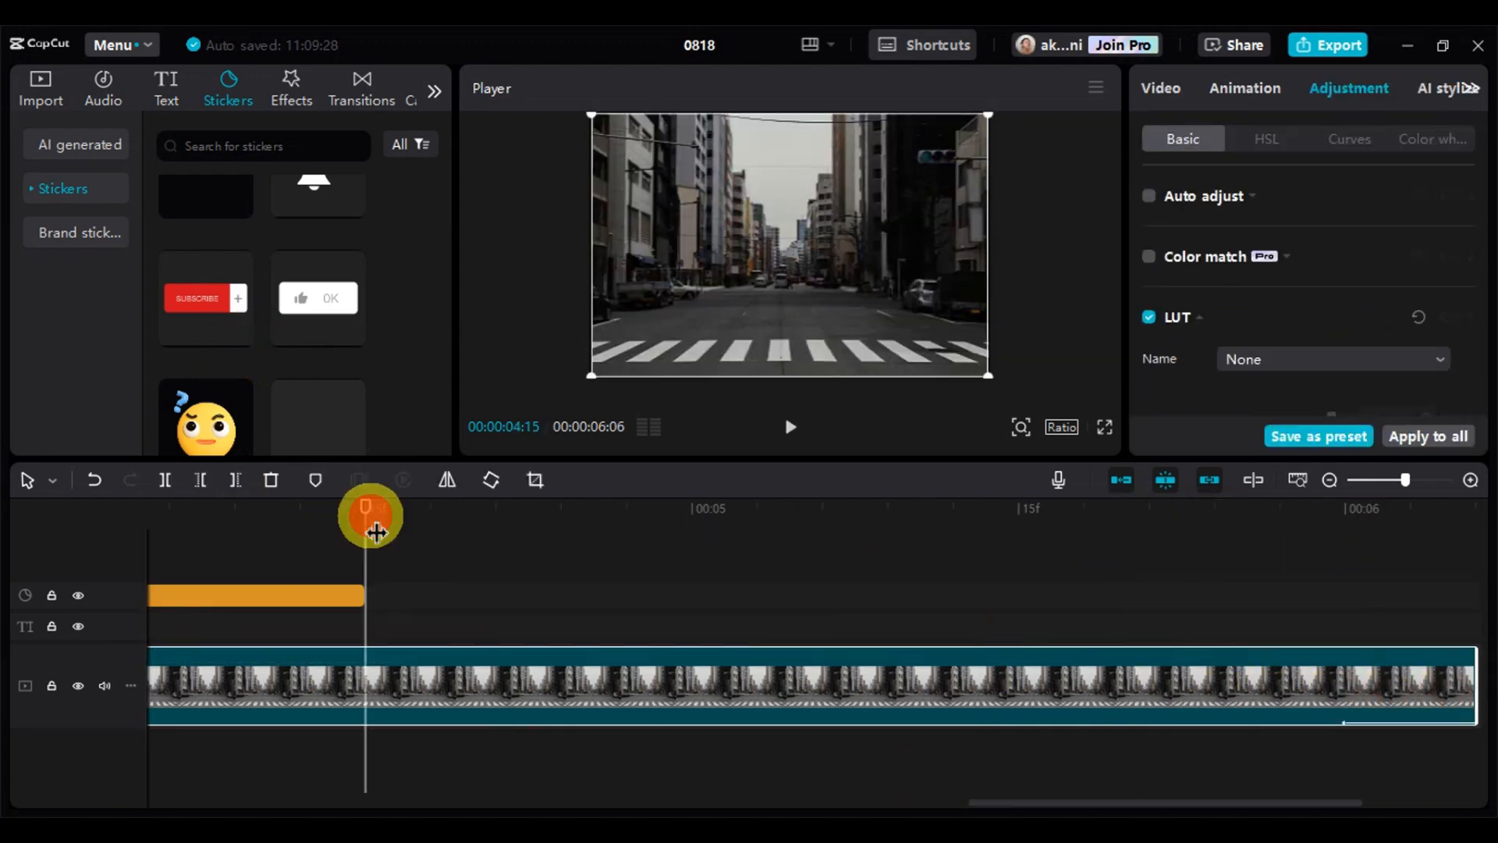
{"action": "left_click", "coordinate": [236, 479]}
{"action": "scroll", "coordinate": [253, 626], "scroll_direction": "down", "scroll_amount": 2}
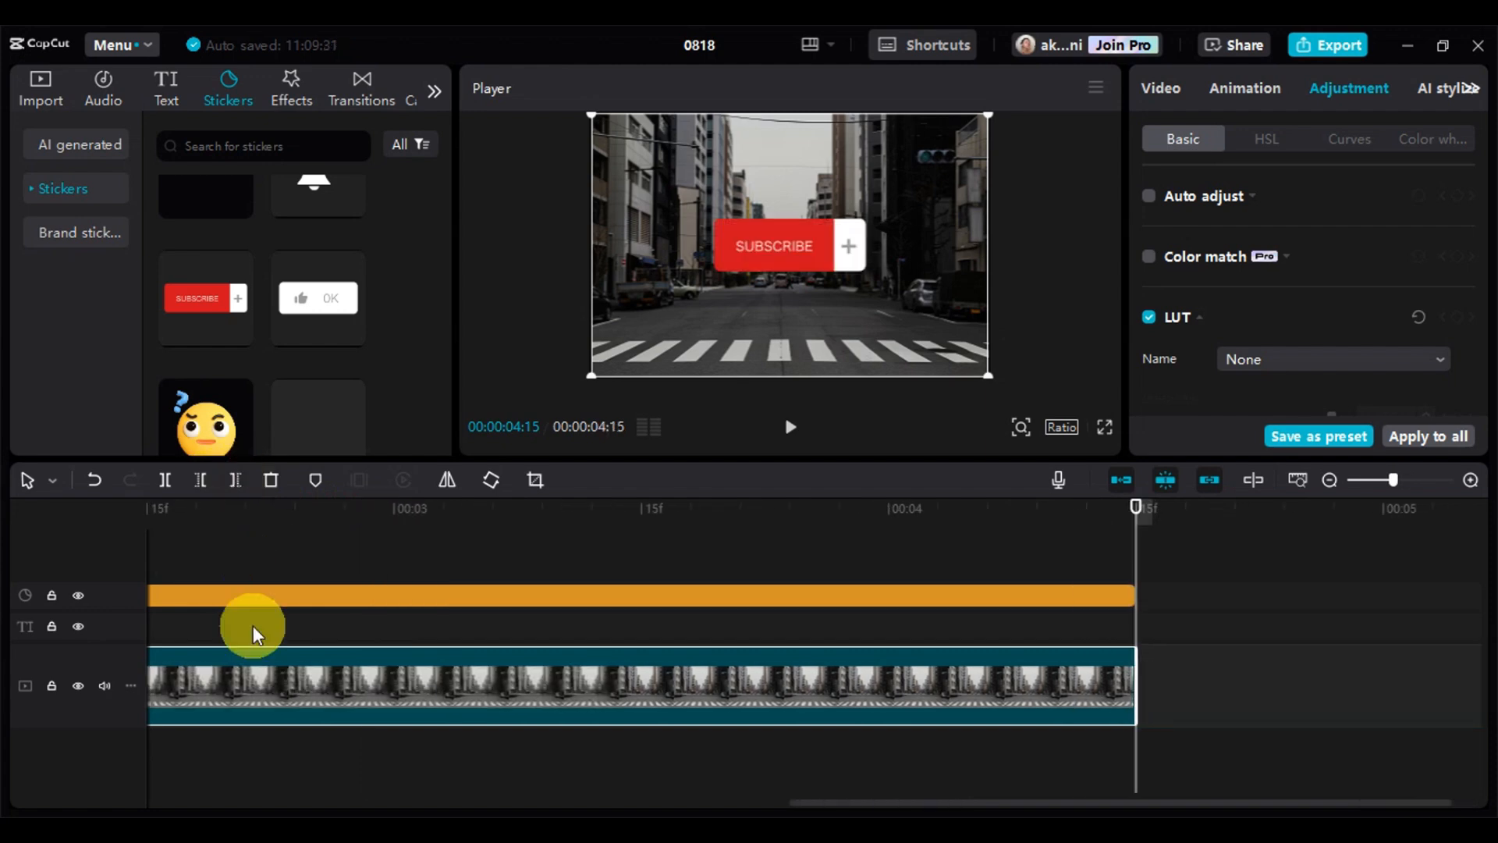
Step: Add the thinking-face emoji sticker with the question mark at 00:00:00:27, just after the text clip
{"action": "scroll", "coordinate": [253, 626], "scroll_direction": "down", "scroll_amount": 5}
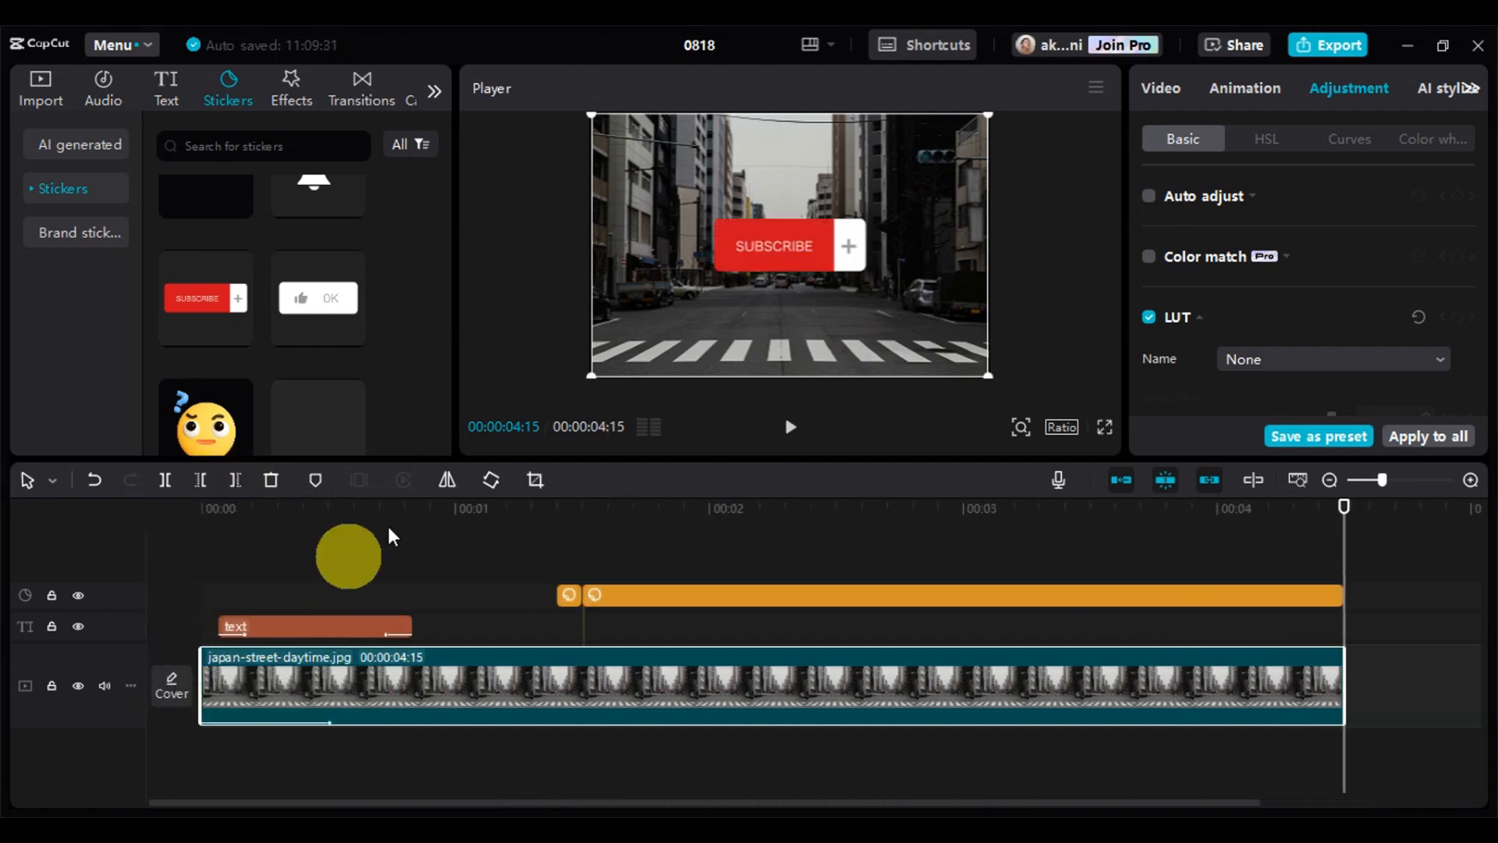
{"action": "left_click", "coordinate": [430, 514]}
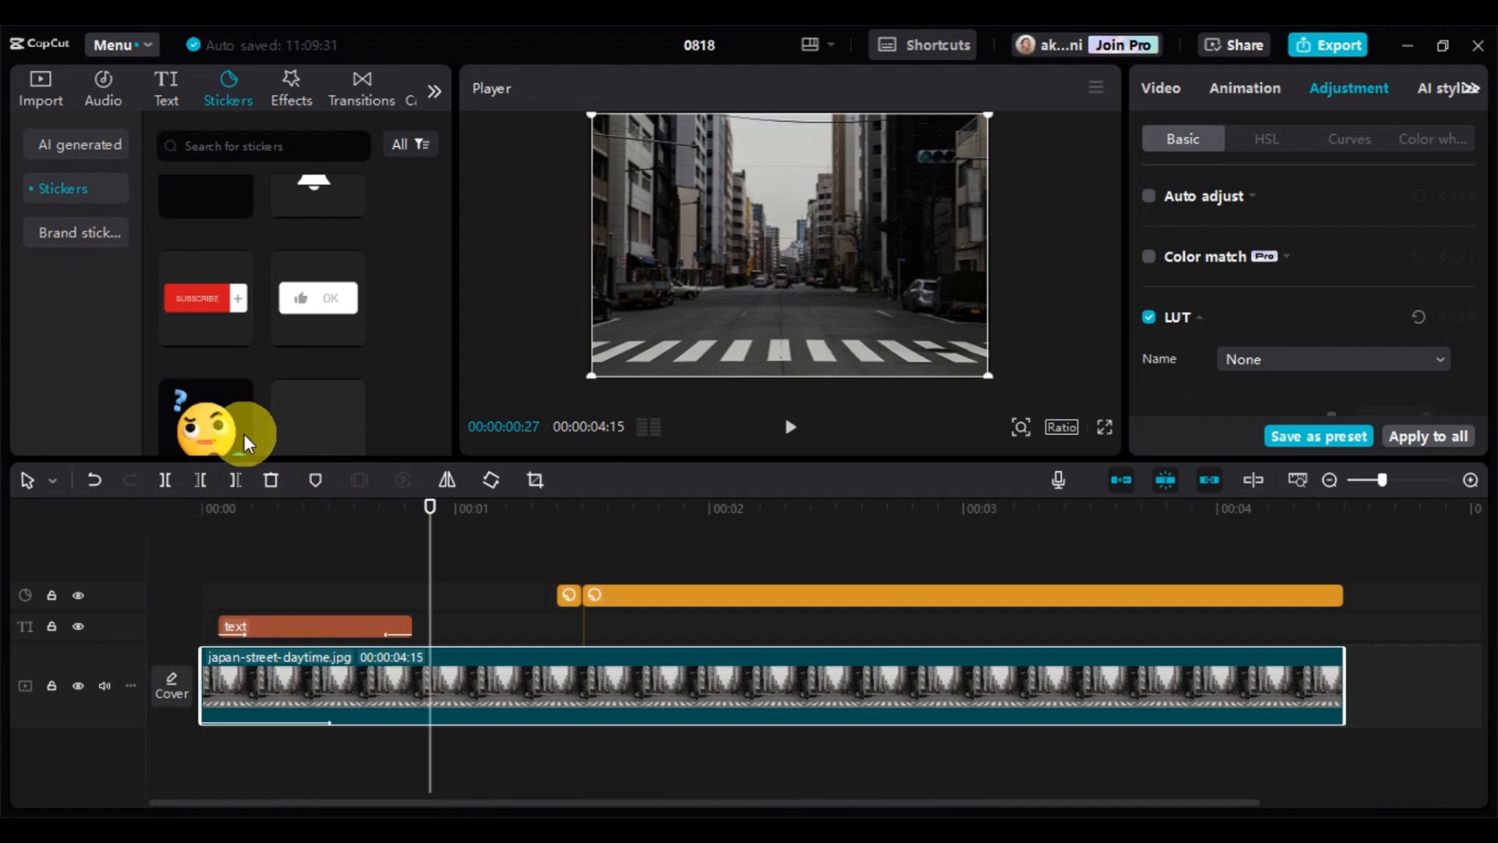
{"action": "scroll", "coordinate": [243, 434], "scroll_direction": "down", "scroll_amount": 1}
{"action": "left_click", "coordinate": [240, 376]}
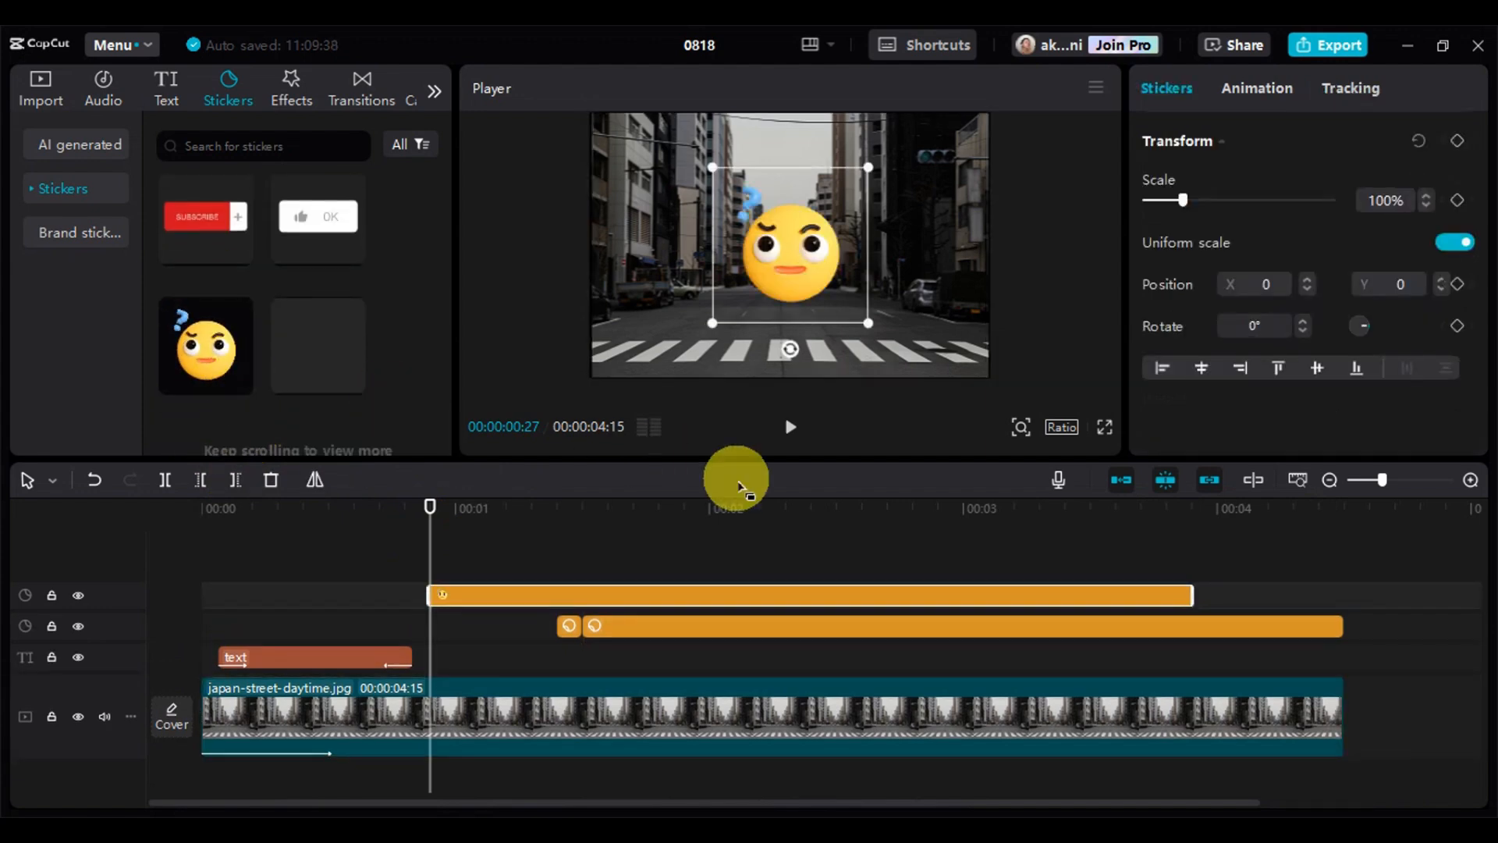
Step: Trim the emoji sticker's end to 00:00:01:12, where the thumbs-up sticker starts, and play from there
{"action": "left_click", "coordinate": [557, 512]}
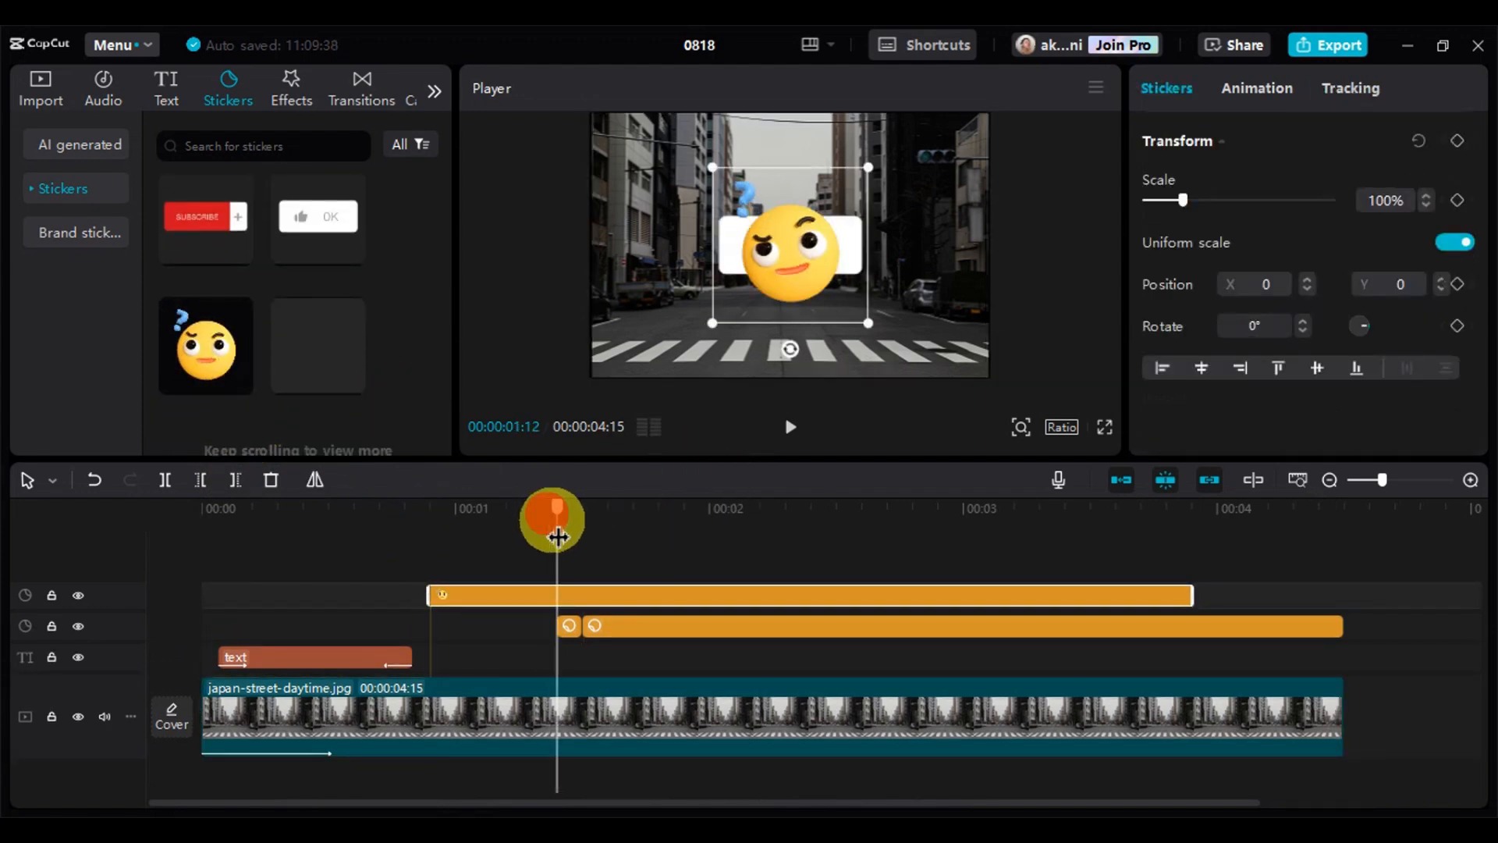
{"action": "left_click", "coordinate": [240, 486]}
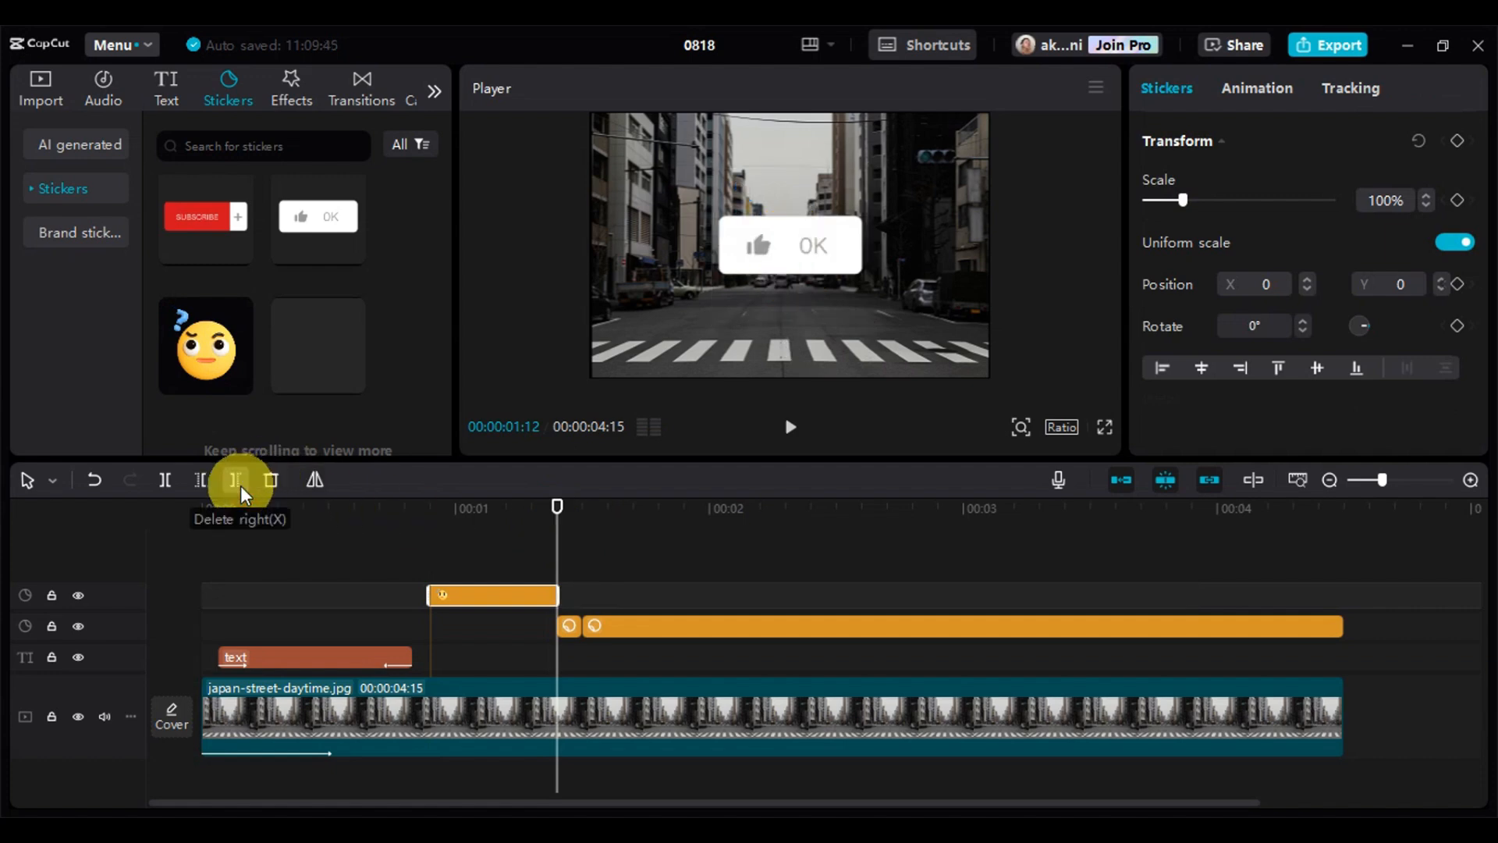
{"action": "left_click", "coordinate": [790, 427]}
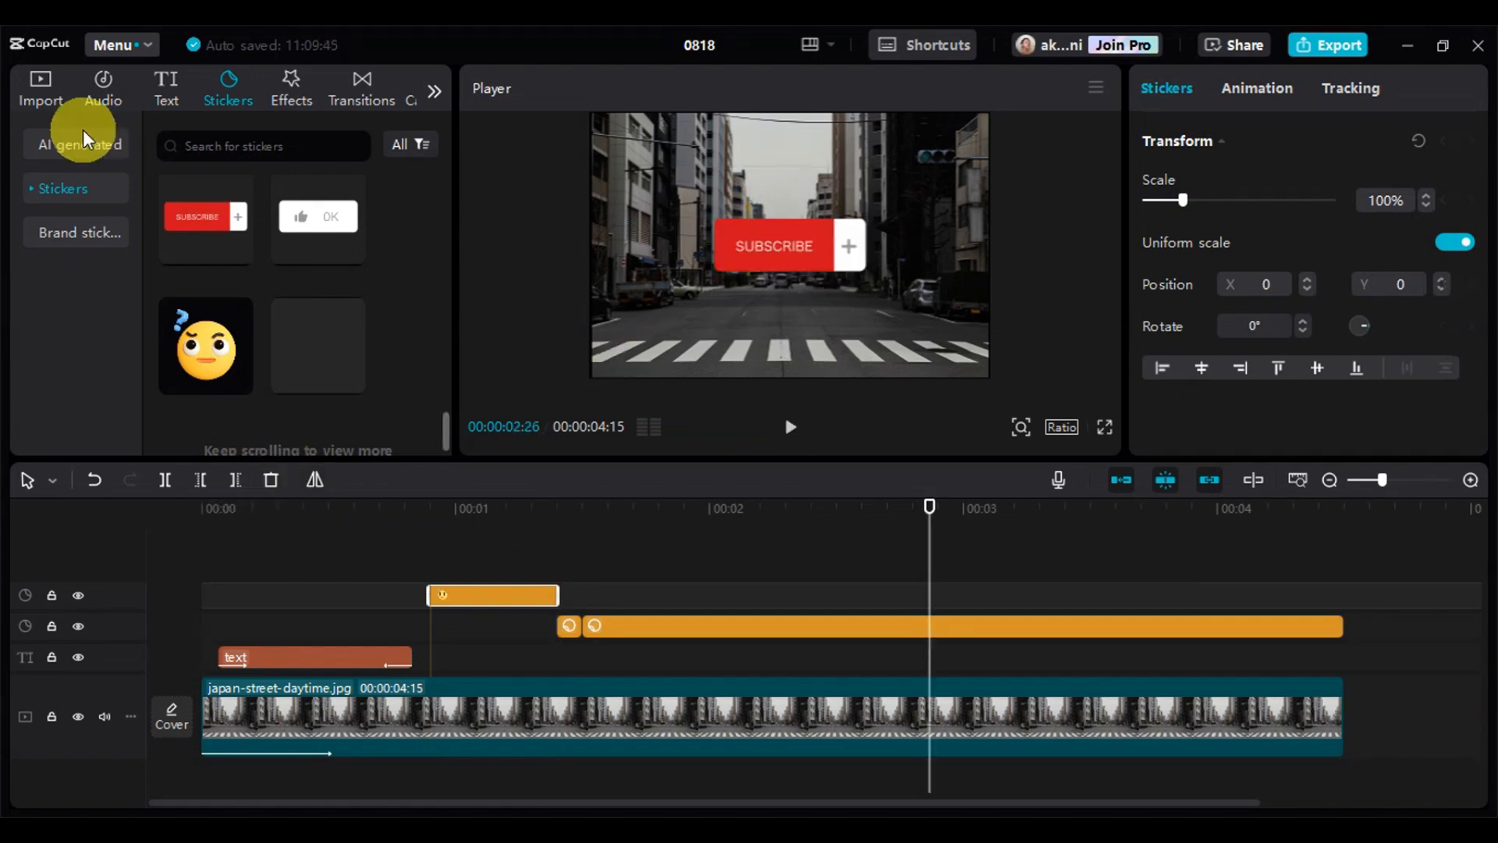
Step: Add the "Blue sky and white clouds" clip from the trending stock materials after the street clip
{"action": "left_click", "coordinate": [31, 85]}
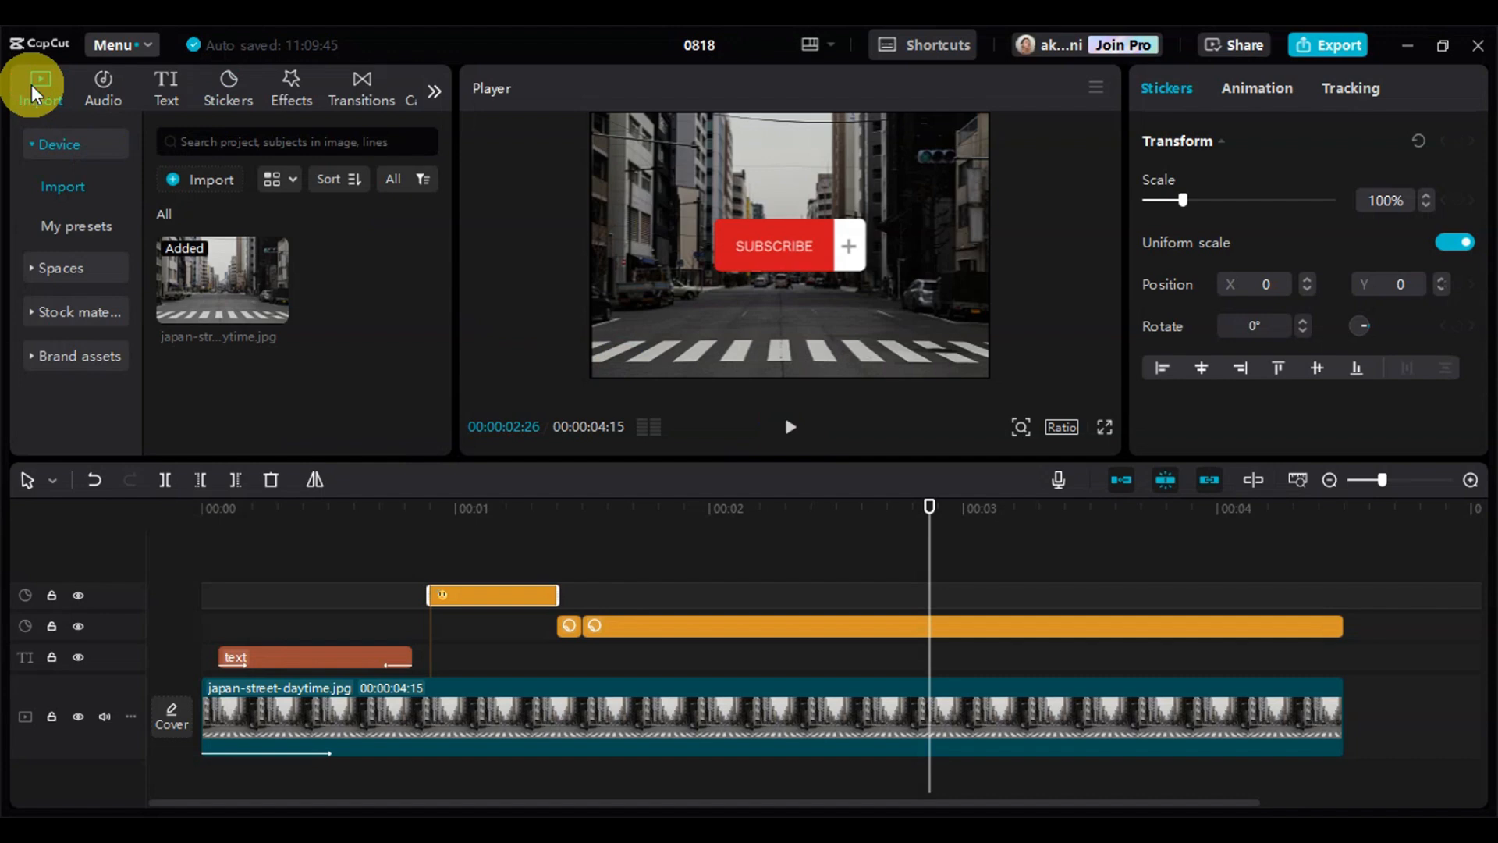
{"action": "left_click", "coordinate": [73, 310]}
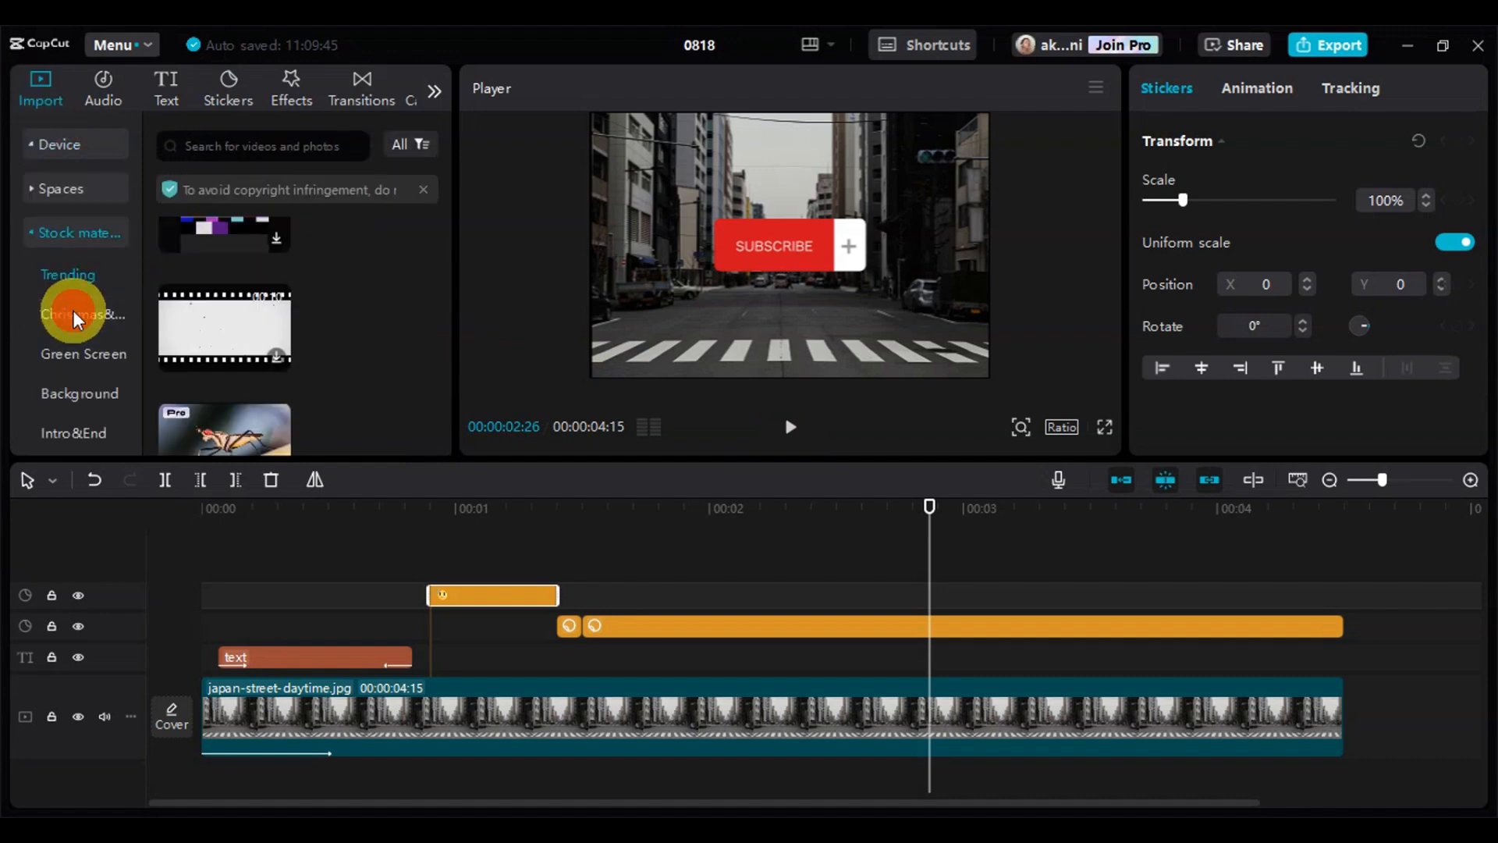
{"action": "scroll", "coordinate": [336, 349], "scroll_direction": "down", "scroll_amount": 5}
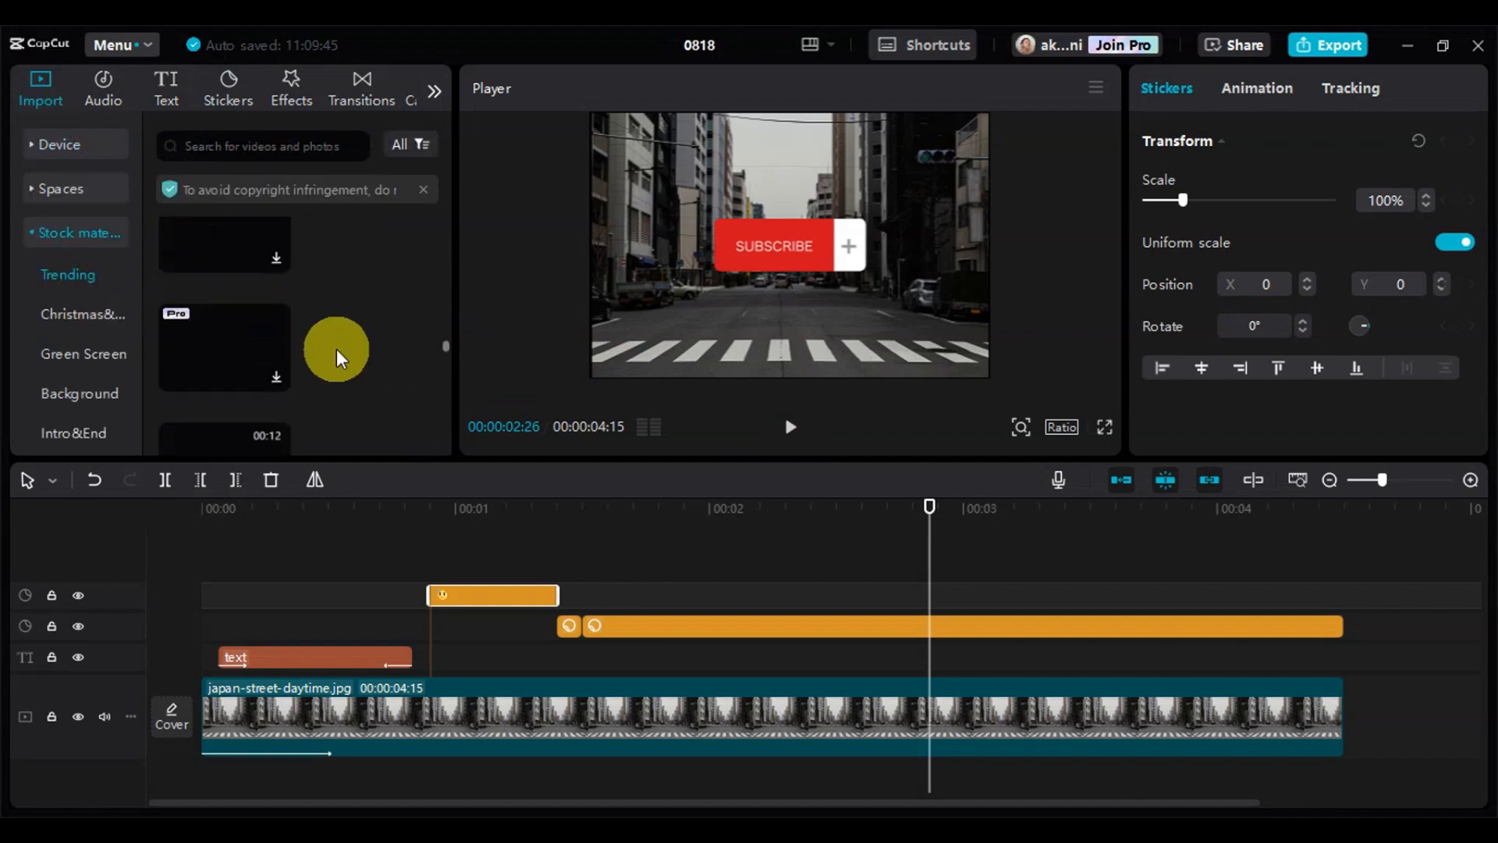
{"action": "scroll", "coordinate": [335, 348], "scroll_direction": "down", "scroll_amount": 3}
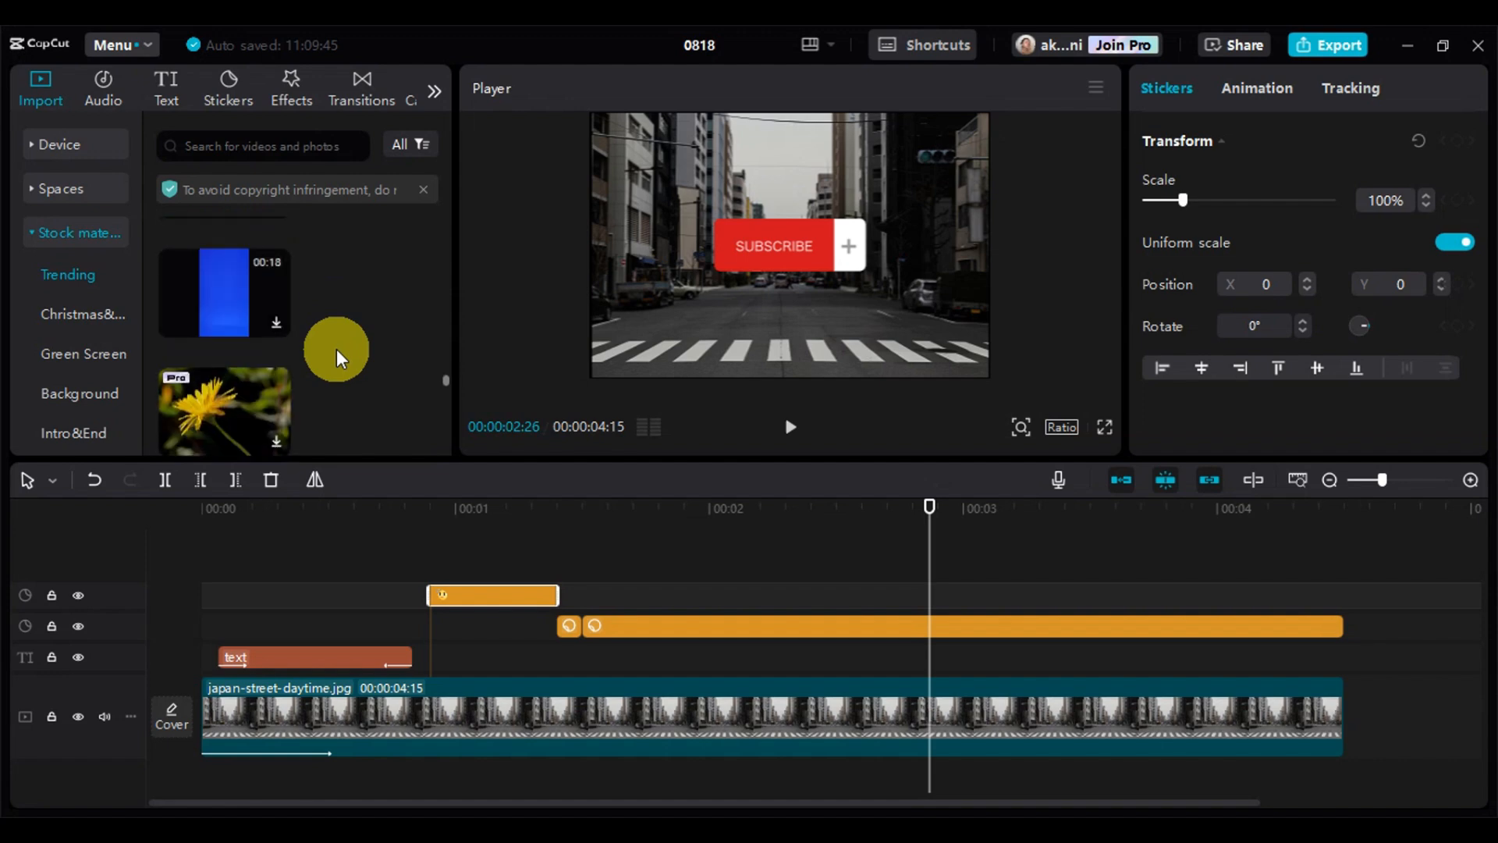
{"action": "scroll", "coordinate": [336, 348], "scroll_direction": "down", "scroll_amount": 3}
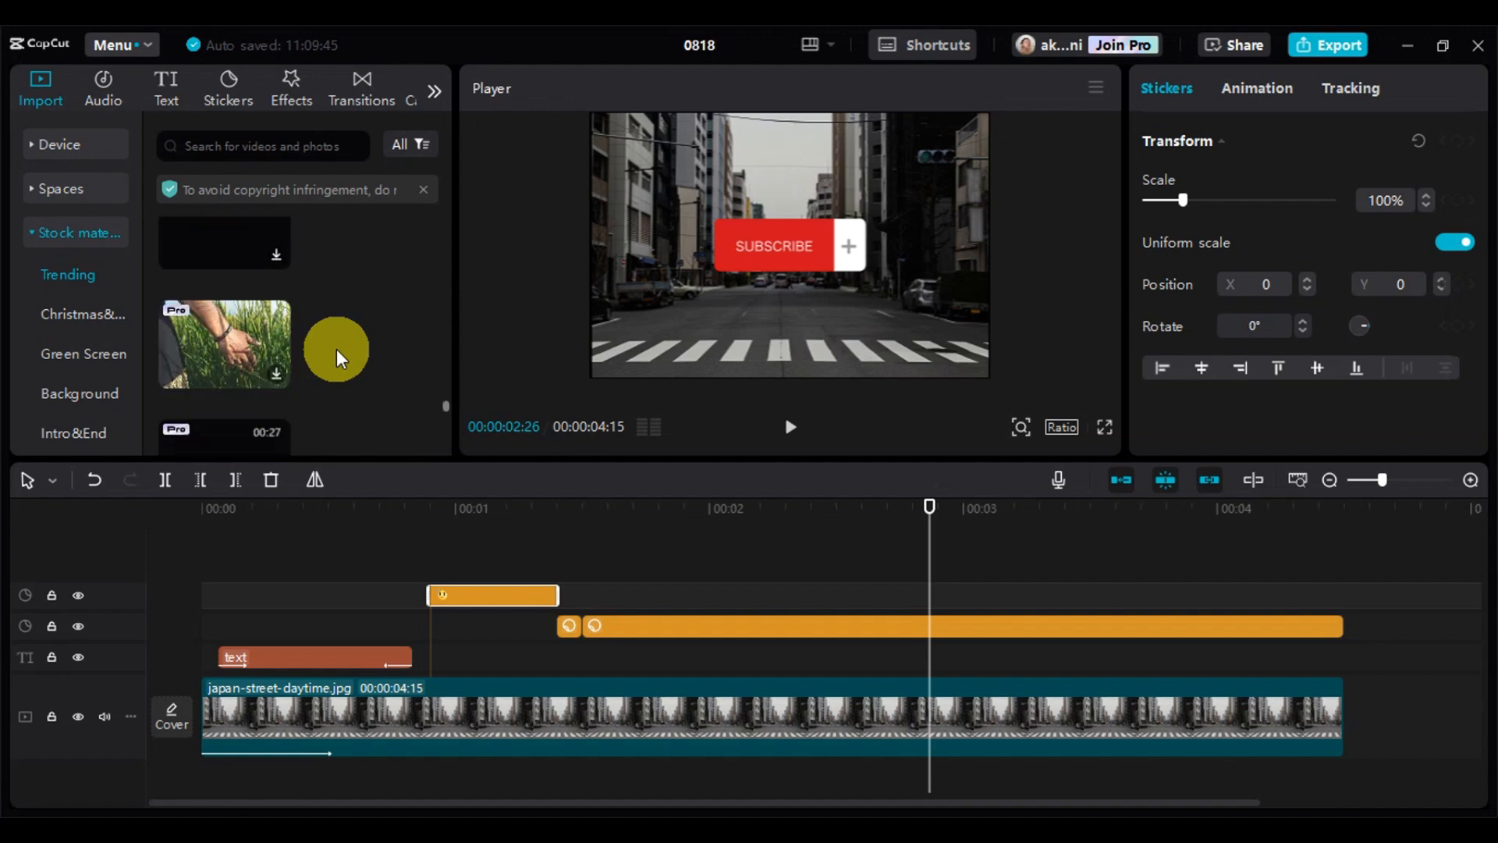
{"action": "scroll", "coordinate": [336, 349], "scroll_direction": "down", "scroll_amount": 4}
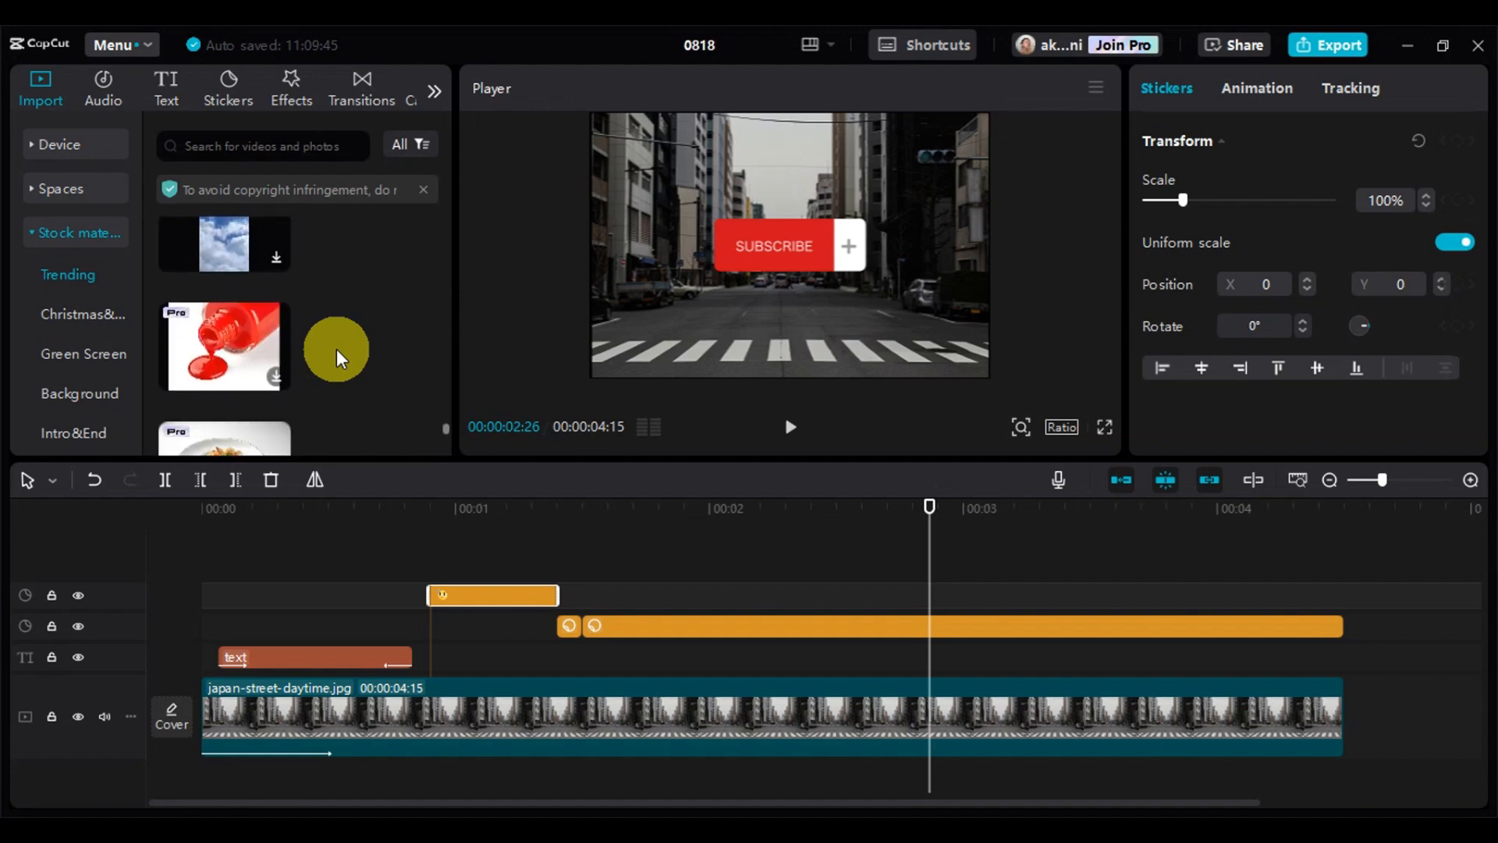
{"action": "left_click", "coordinate": [267, 250]}
{"action": "left_click", "coordinate": [276, 256]}
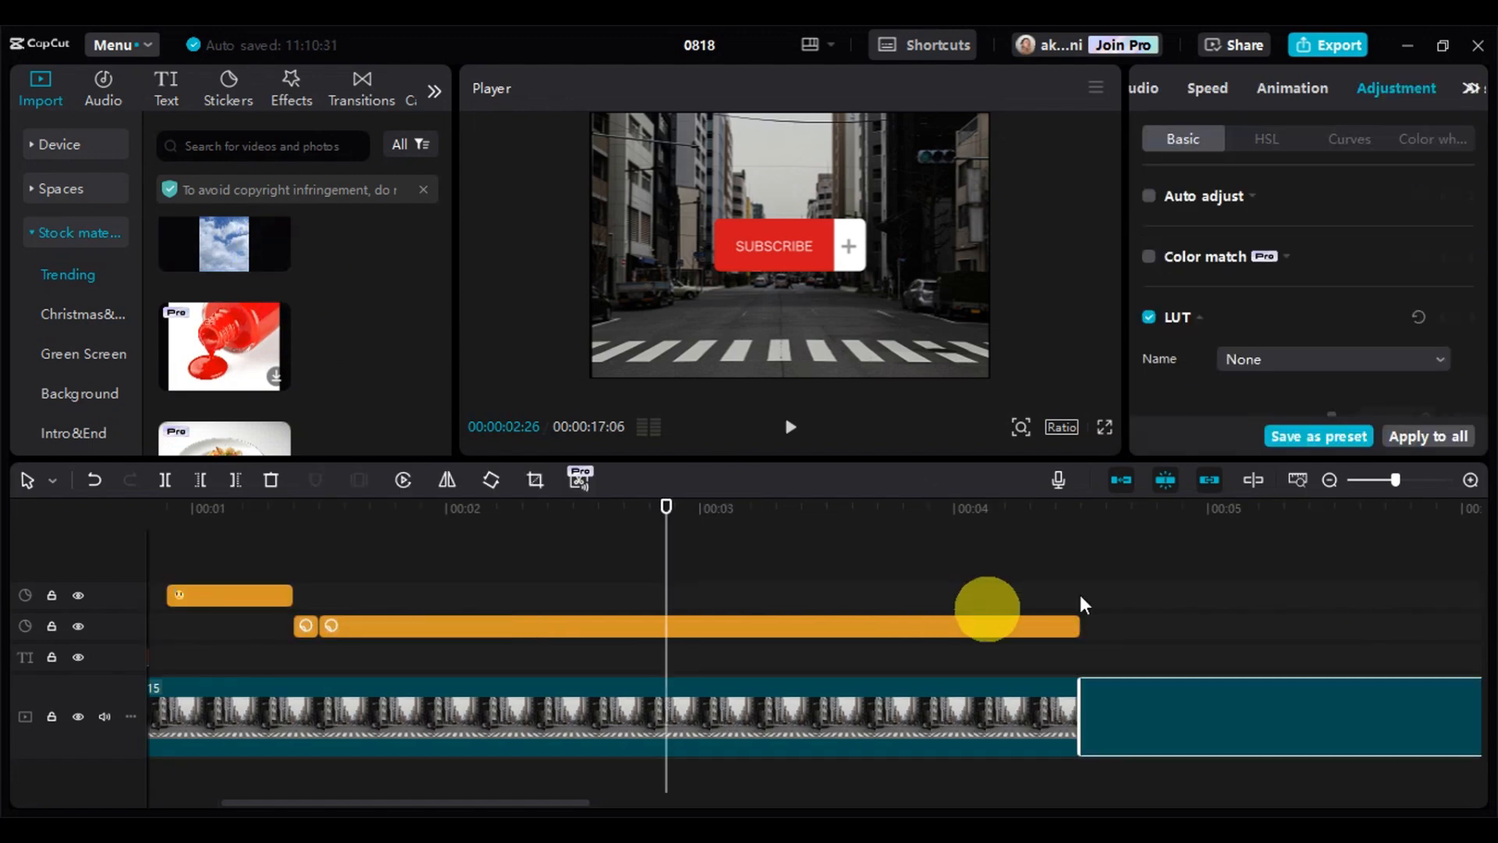
Step: Enlarge the blue sky clip in the preview until it fills the full width of the frame
{"action": "left_click", "coordinate": [1098, 529]}
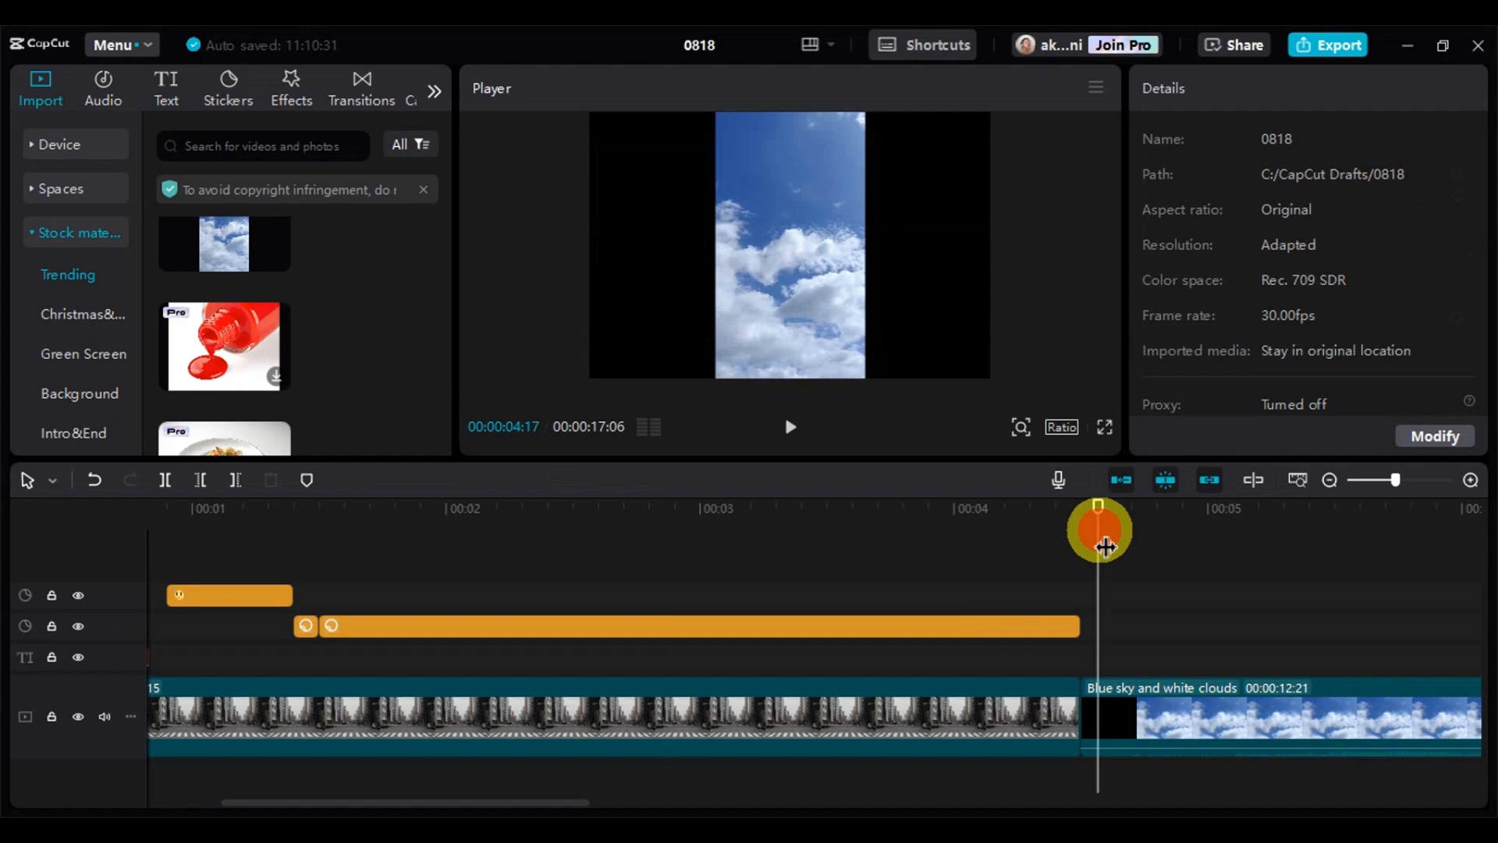
{"action": "left_click", "coordinate": [813, 371]}
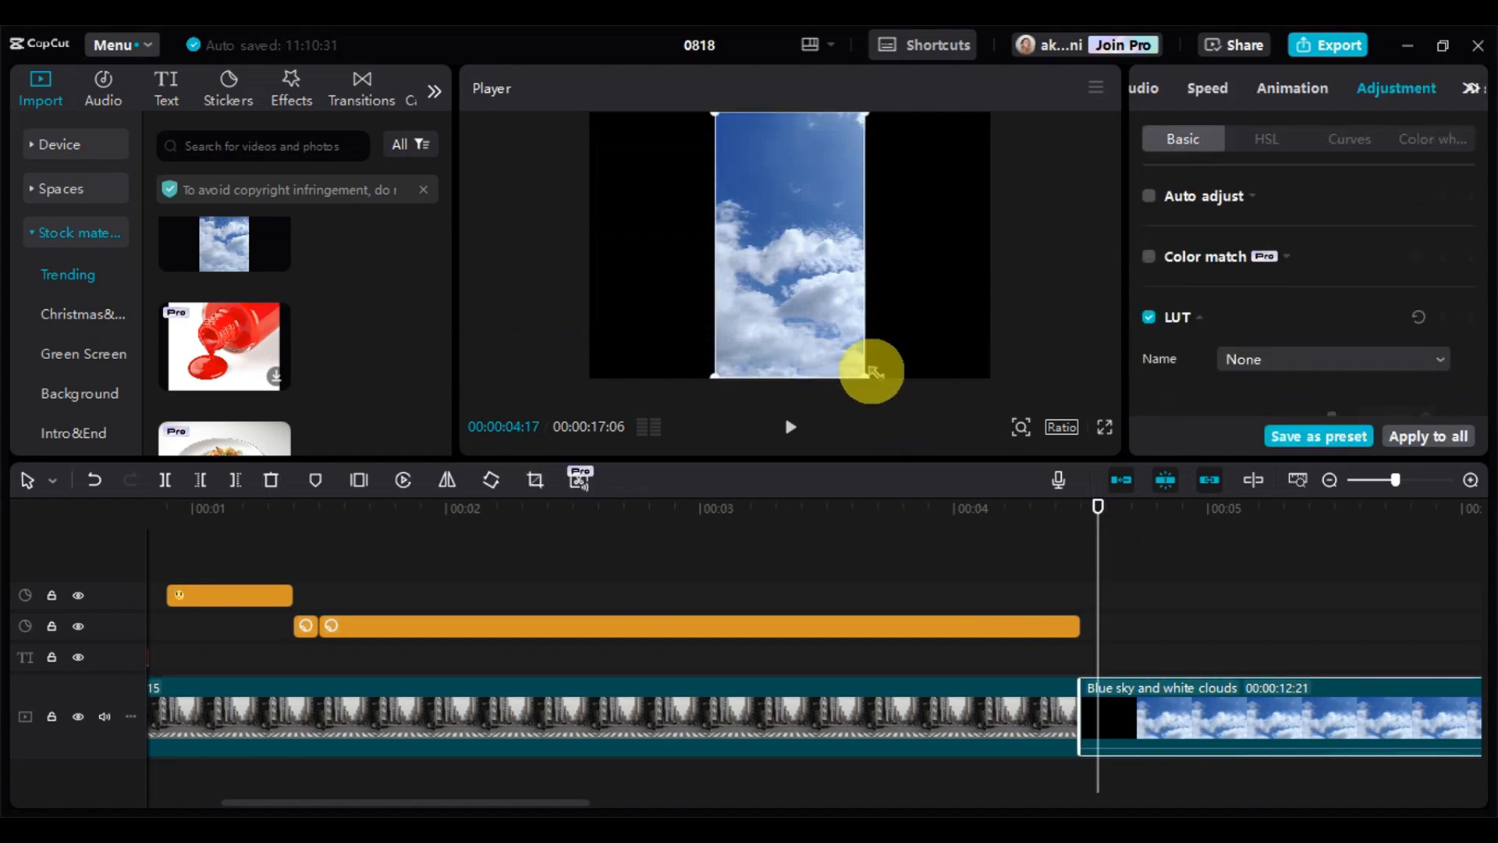
{"action": "left_click_drag", "start_coordinate": [874, 372], "coordinate": [1184, 624]}
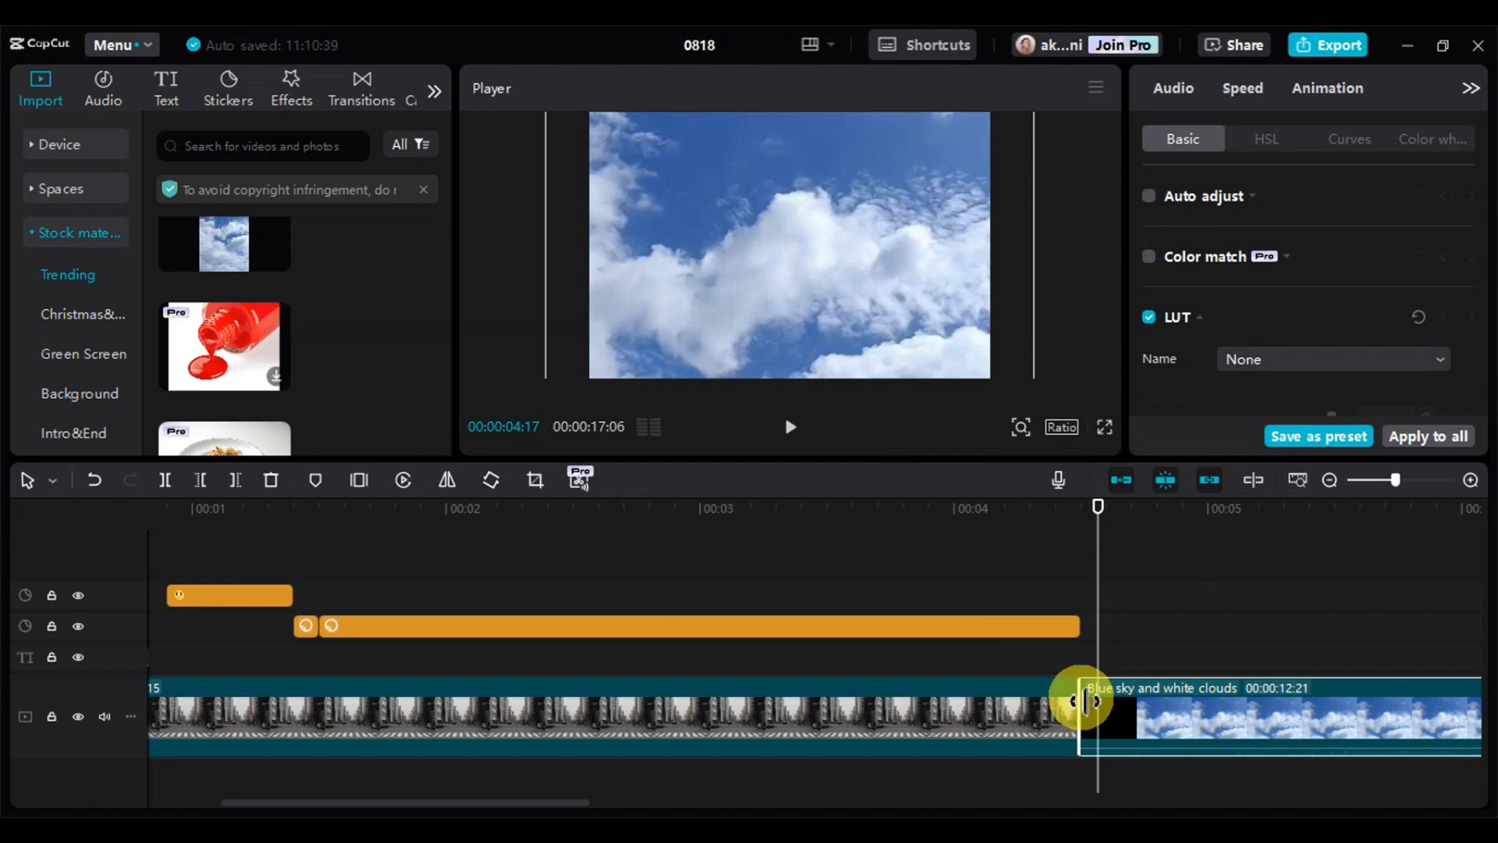
Step: Apply the Left transition between the street clip and the sky clip, and play through it from 00:00:04:05
{"action": "left_click", "coordinate": [358, 81]}
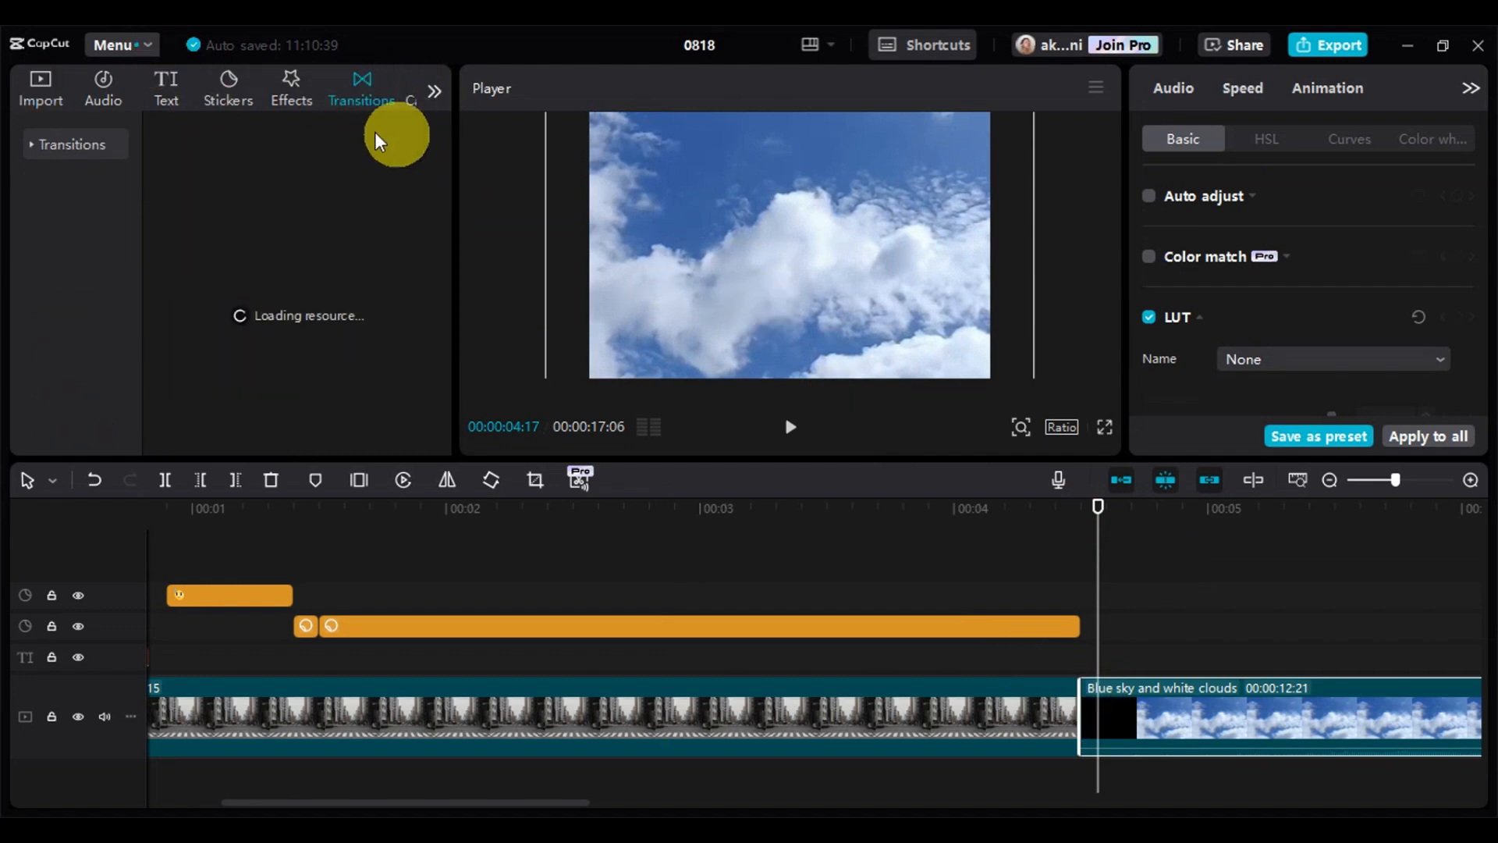
{"action": "scroll", "coordinate": [273, 323], "scroll_direction": "down", "scroll_amount": 3}
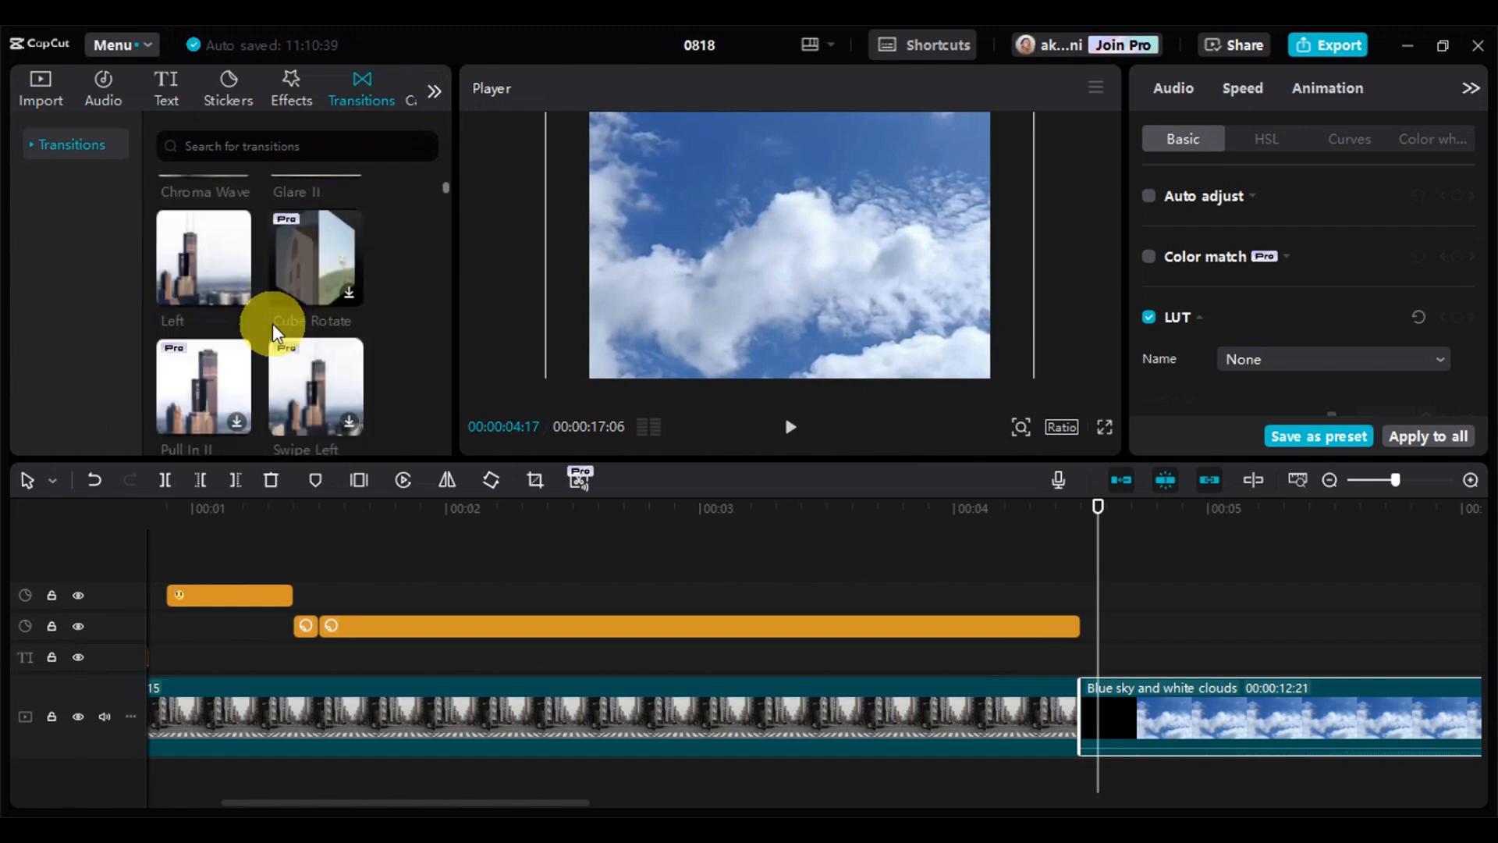
{"action": "scroll", "coordinate": [273, 323], "scroll_direction": "down", "scroll_amount": 1}
{"action": "mouse_move", "coordinate": [222, 250]}
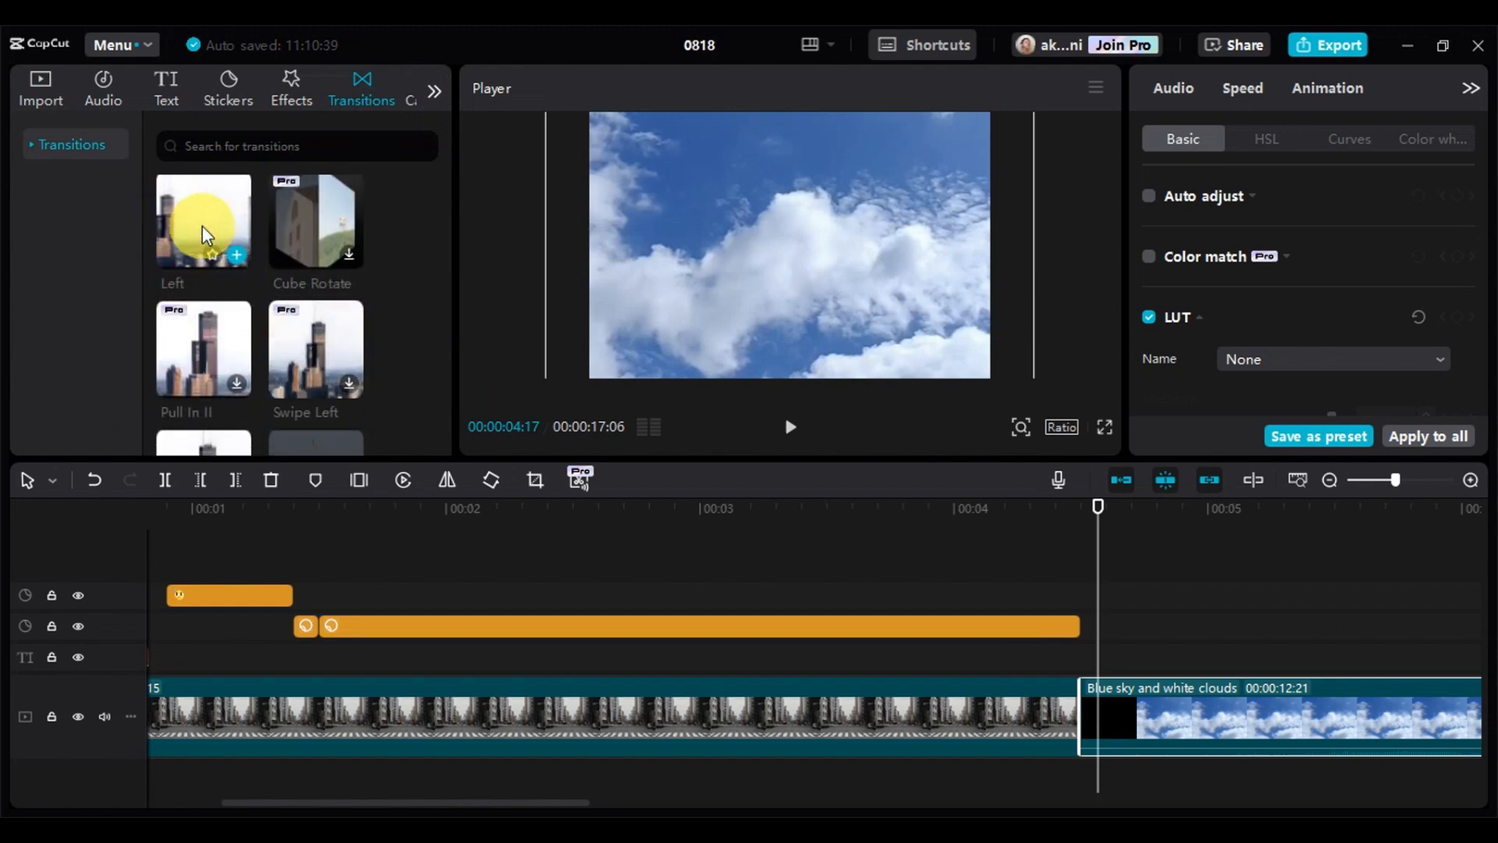
{"action": "left_click_drag", "start_coordinate": [202, 227], "coordinate": [1079, 715]}
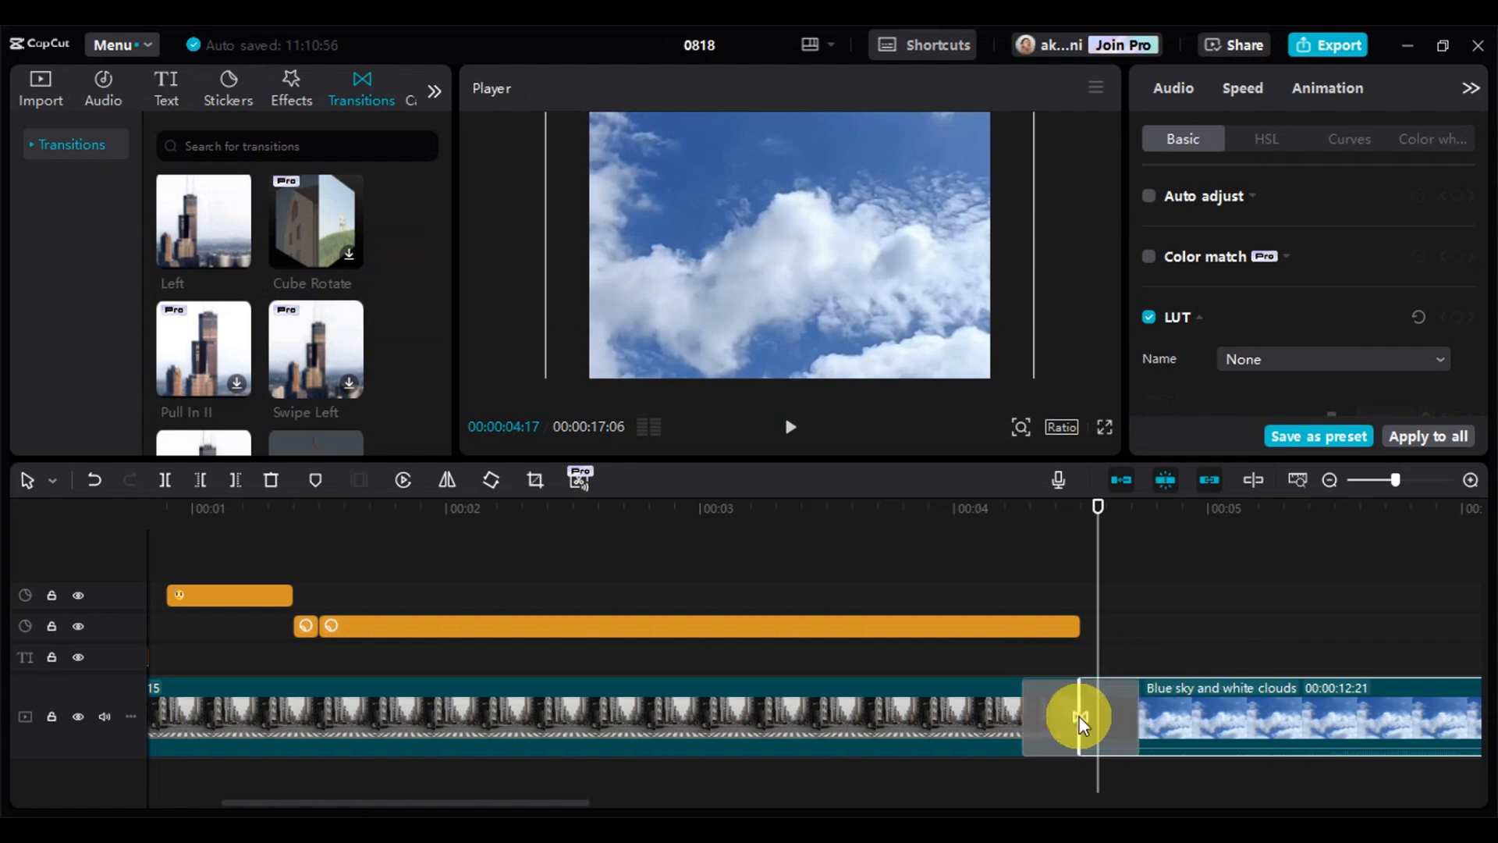
{"action": "left_click", "coordinate": [995, 511]}
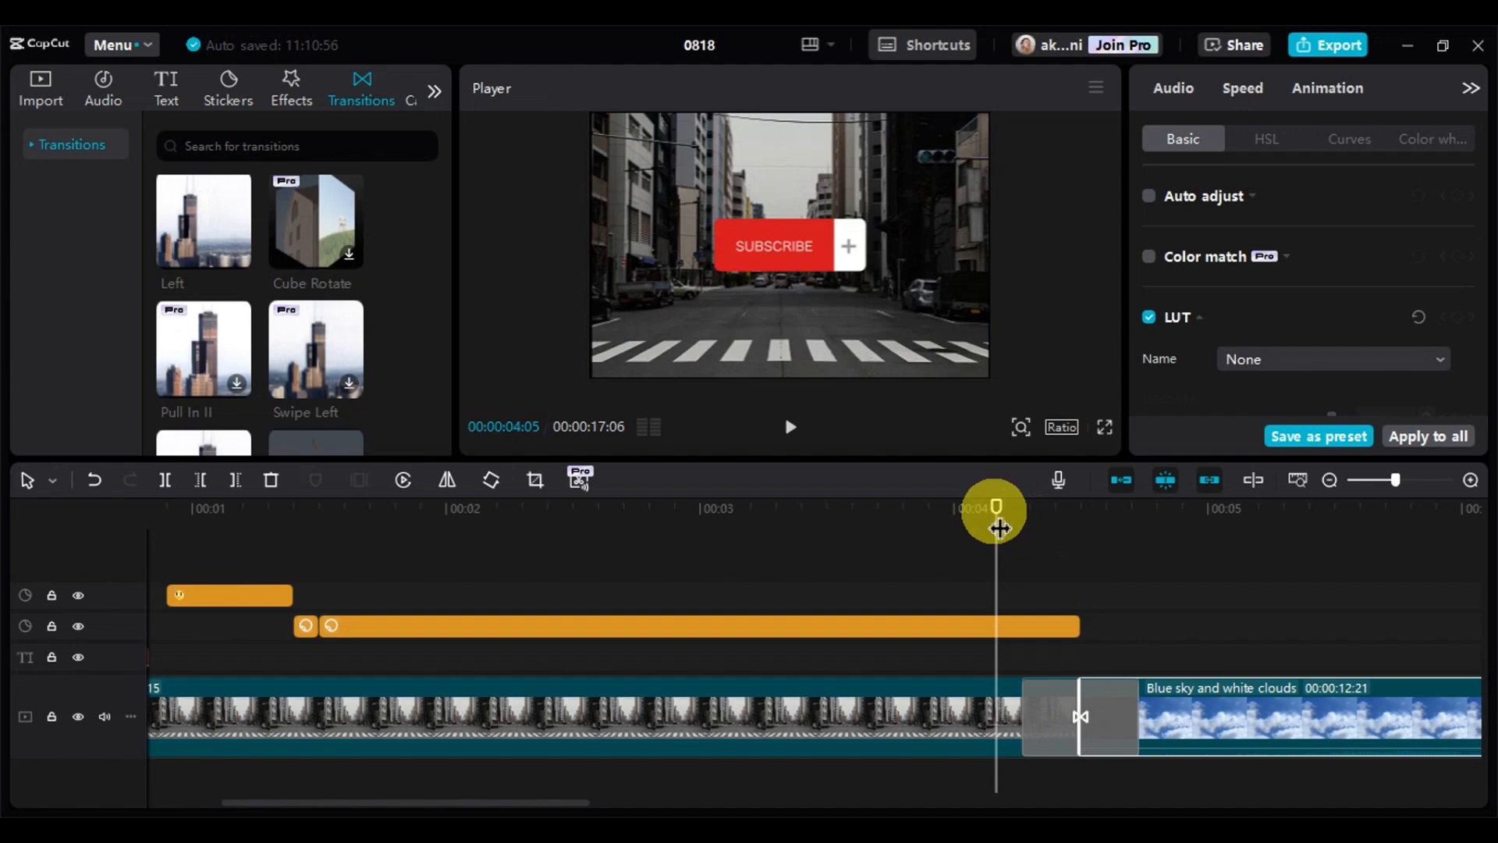
{"action": "key", "text": "space"}
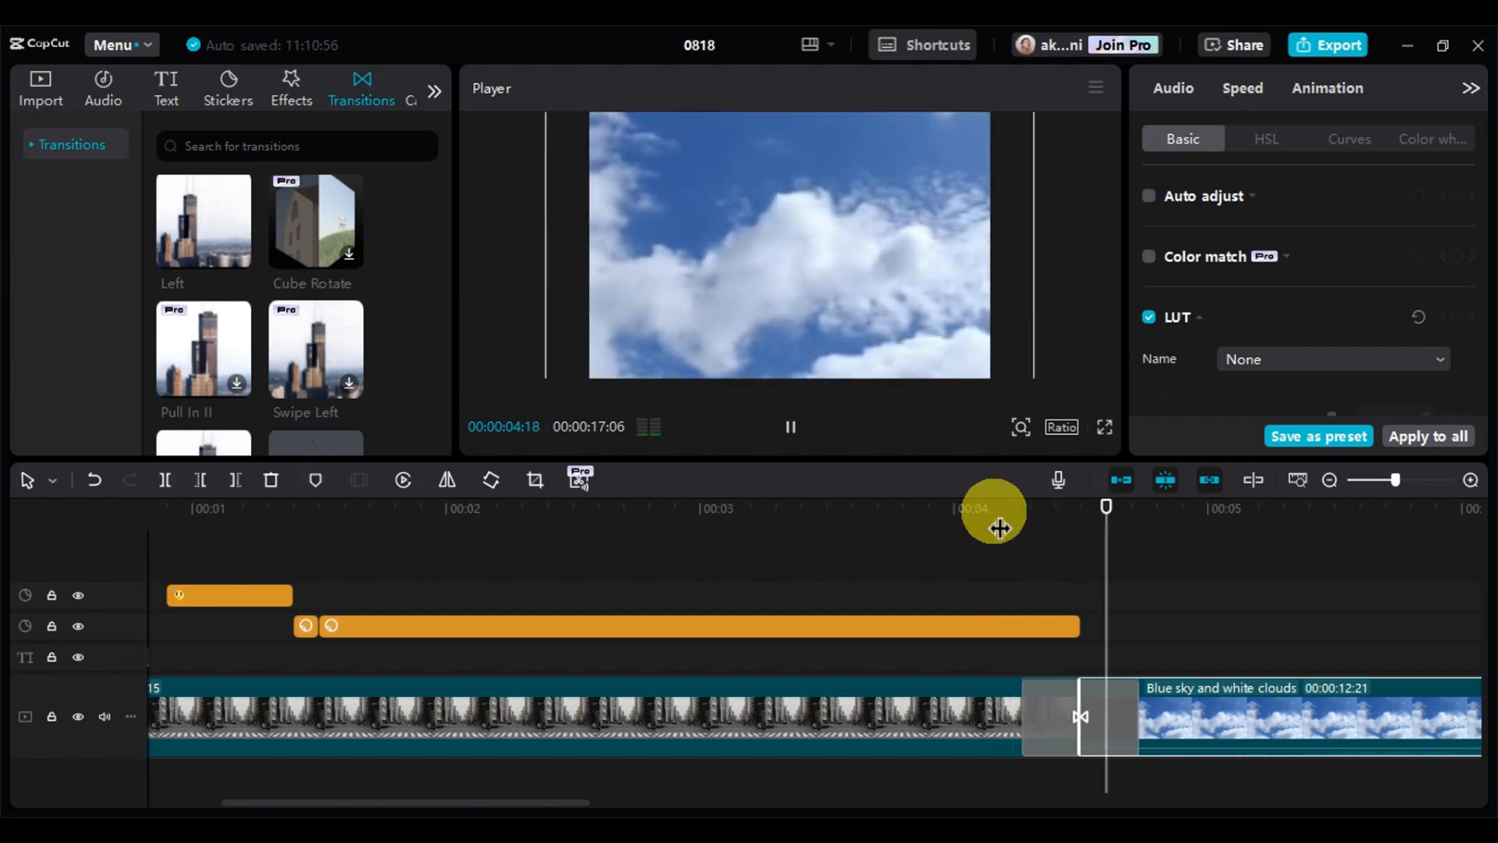
{"action": "key", "text": "space"}
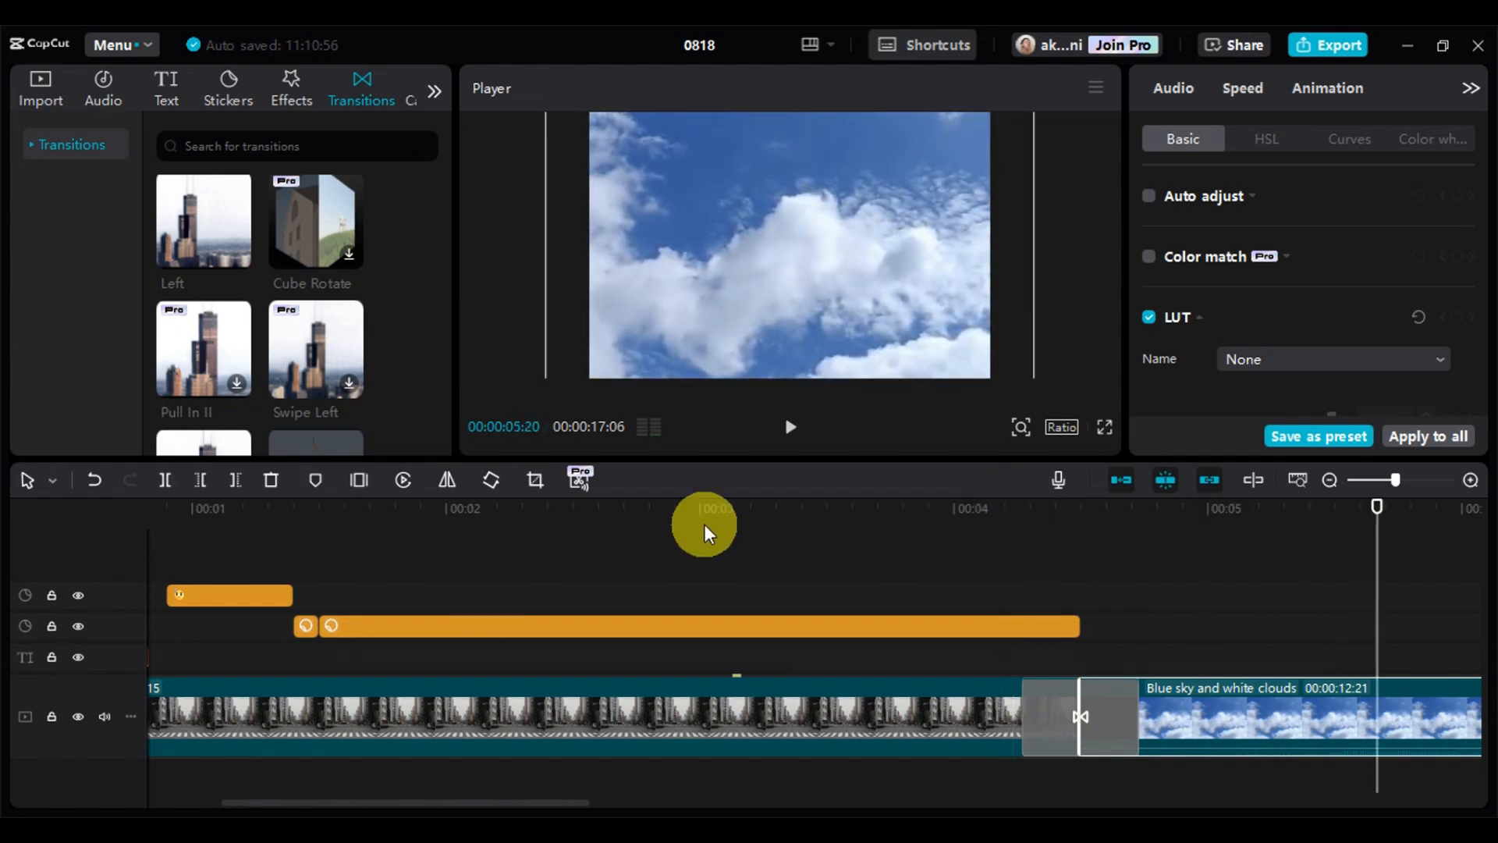
Step: Open the export settings for the finished project
{"action": "scroll", "coordinate": [705, 582], "scroll_direction": "down", "scroll_amount": 5}
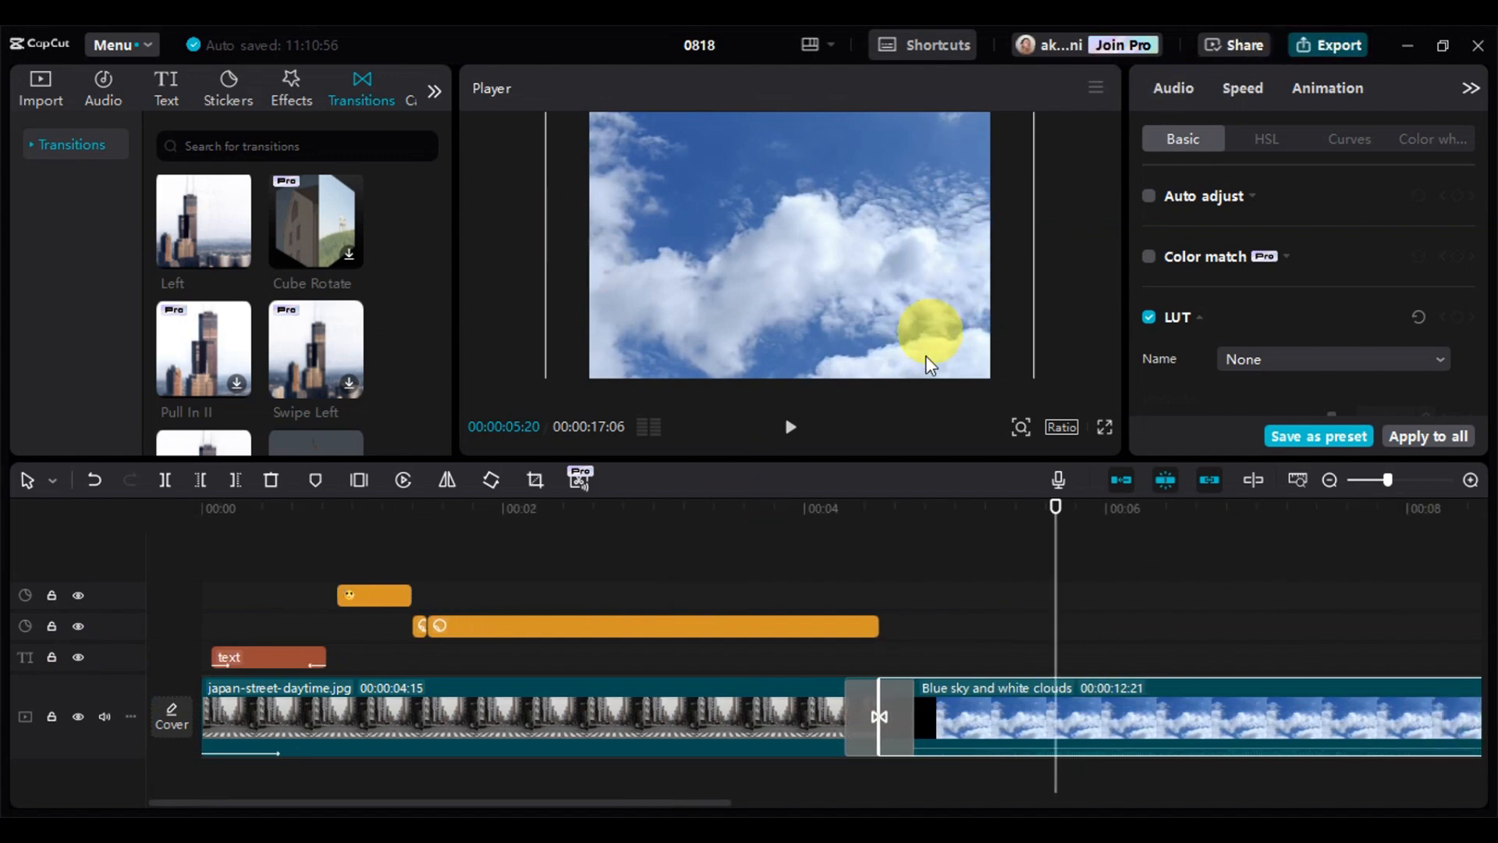
{"action": "left_click", "coordinate": [1162, 478]}
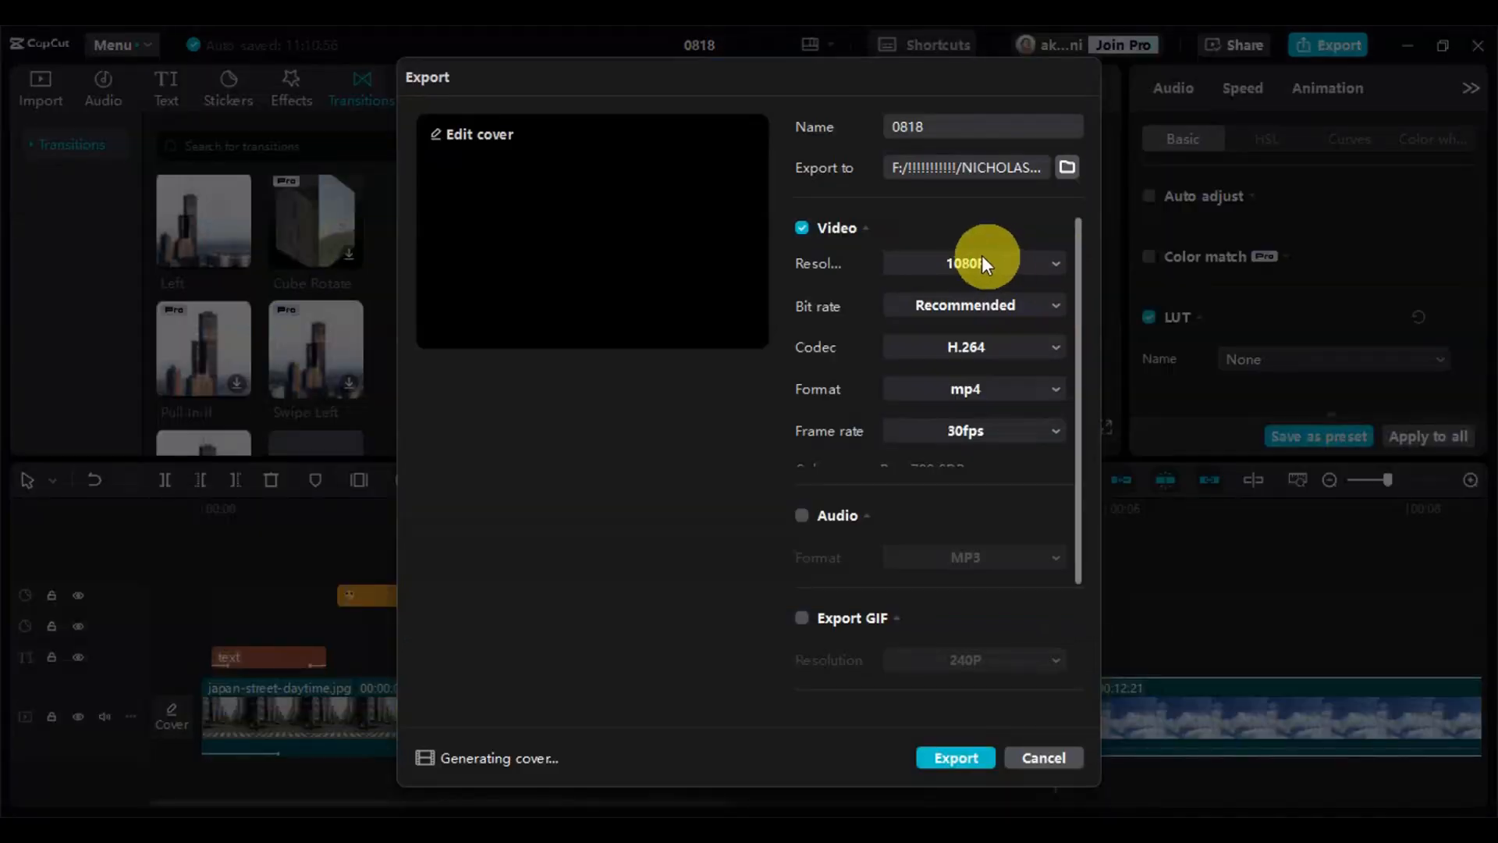